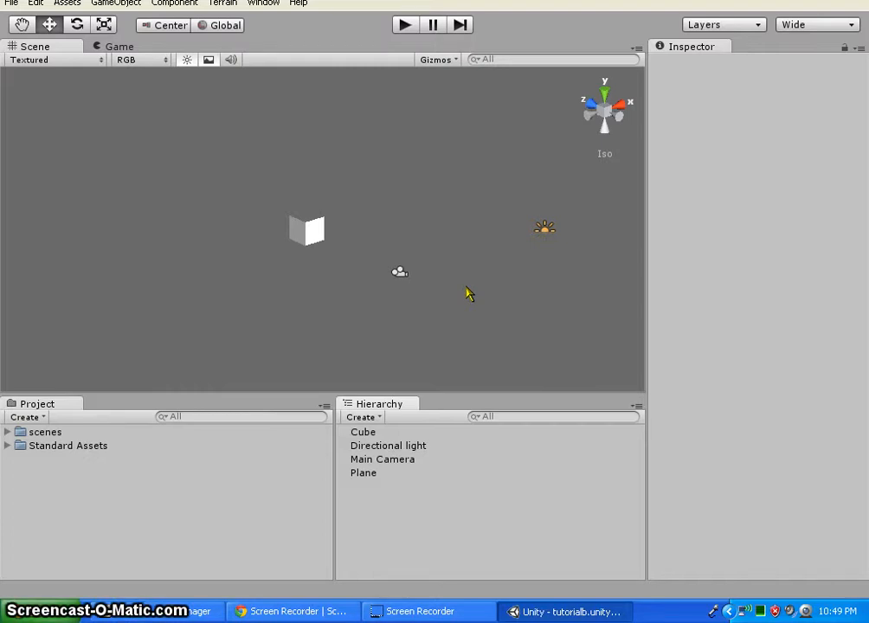
- Select the plane and examine it together with the cube in the scene from different distances and angles
{"action": "left_click", "coordinate": [292, 285]}
{"action": "scroll", "coordinate": [293, 289], "scroll_direction": "down", "scroll_amount": 15}
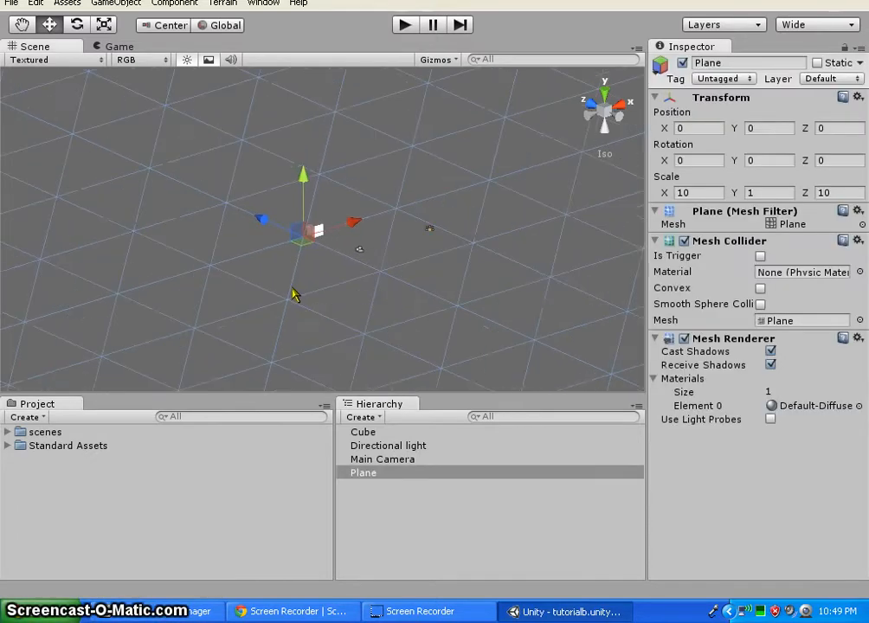
{"action": "scroll", "coordinate": [347, 280], "scroll_direction": "up", "scroll_amount": 10}
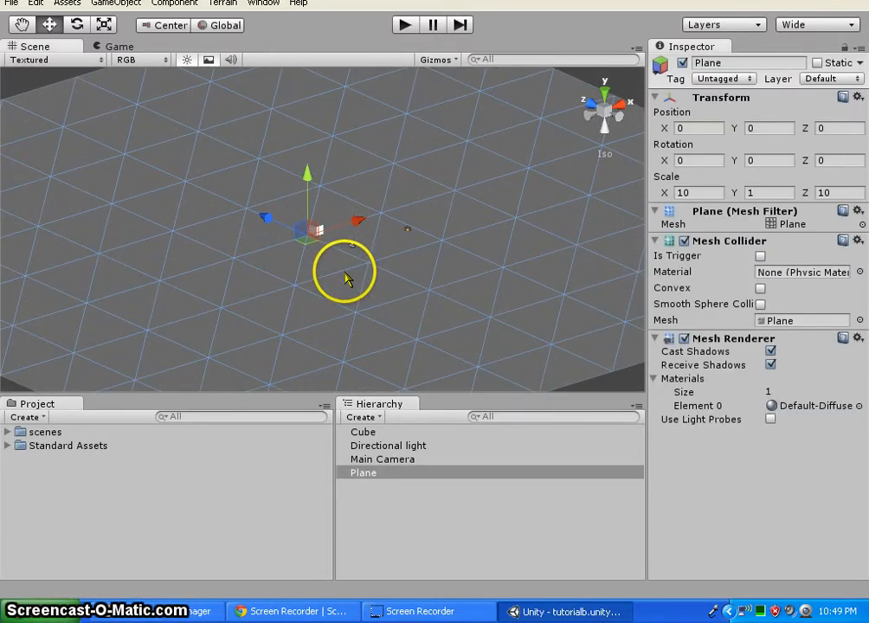
{"action": "scroll", "coordinate": [336, 220], "scroll_direction": "up", "scroll_amount": 5}
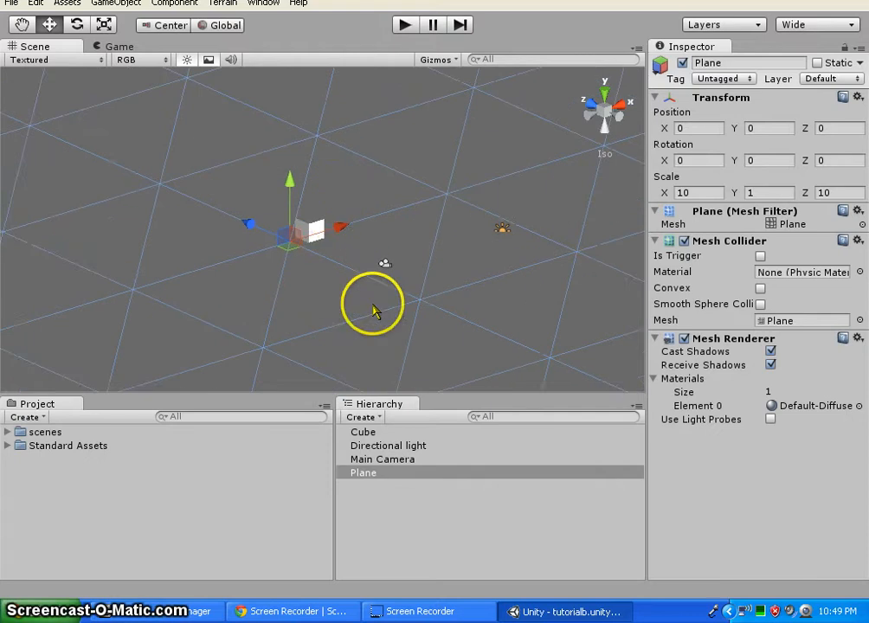
{"action": "mouse_move", "coordinate": [374, 308]}
{"action": "left_mouse_down", "text": "alt"}
{"action": "mouse_move", "coordinate": [270, 304]}
{"action": "mouse_move", "coordinate": [100, 480]}
{"action": "mouse_move", "coordinate": [505, 287]}
{"action": "mouse_move", "coordinate": [525, 143]}
{"action": "mouse_move", "coordinate": [316, 427]}
{"action": "mouse_move", "coordinate": [327, 348]}
{"action": "mouse_move", "coordinate": [355, 314]}
{"action": "left_mouse_up", "text": "alt"}
{"action": "scroll", "coordinate": [347, 222], "scroll_direction": "up", "scroll_amount": 10}
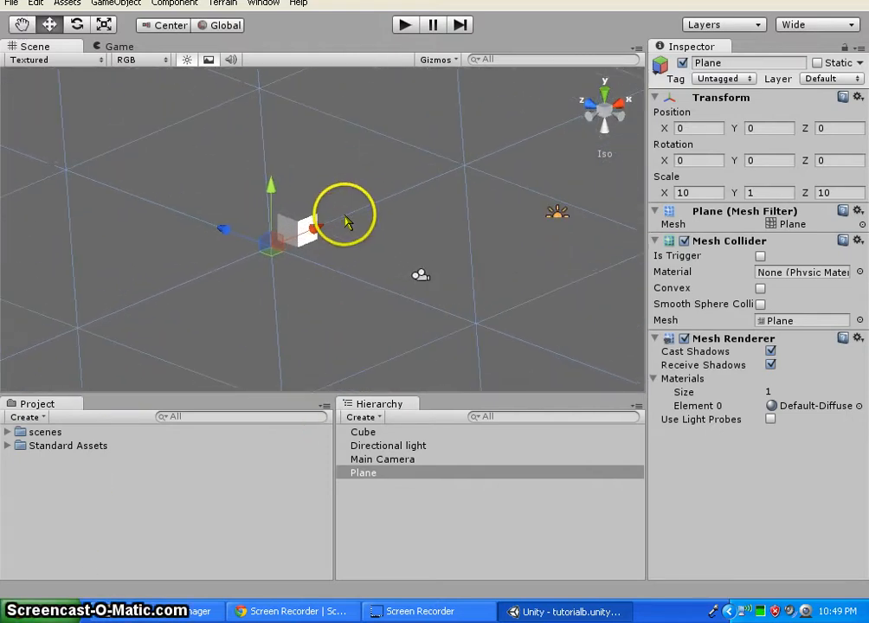
{"action": "scroll", "coordinate": [356, 284], "scroll_direction": "down", "scroll_amount": 2}
{"action": "scroll", "coordinate": [357, 288], "scroll_direction": "down", "scroll_amount": 3}
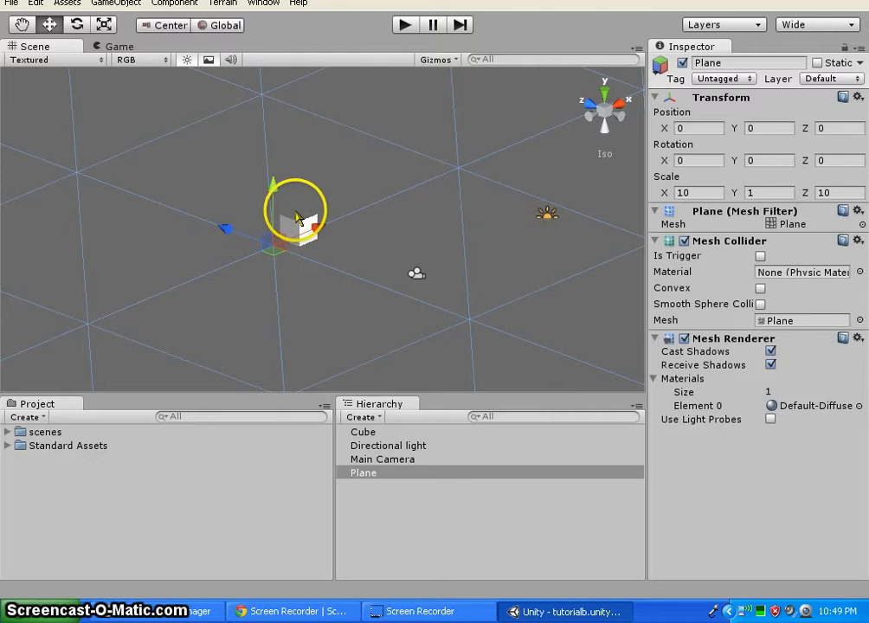
{"action": "scroll", "coordinate": [344, 276], "scroll_direction": "down", "scroll_amount": 4}
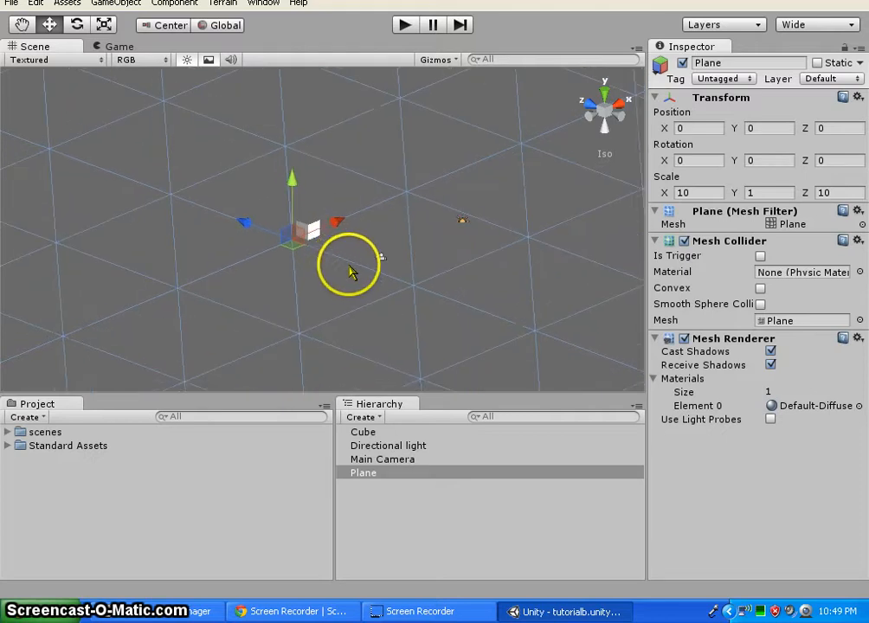
- Create a new folder named "materials" at the top level of the project assets
{"action": "left_click", "coordinate": [89, 497]}
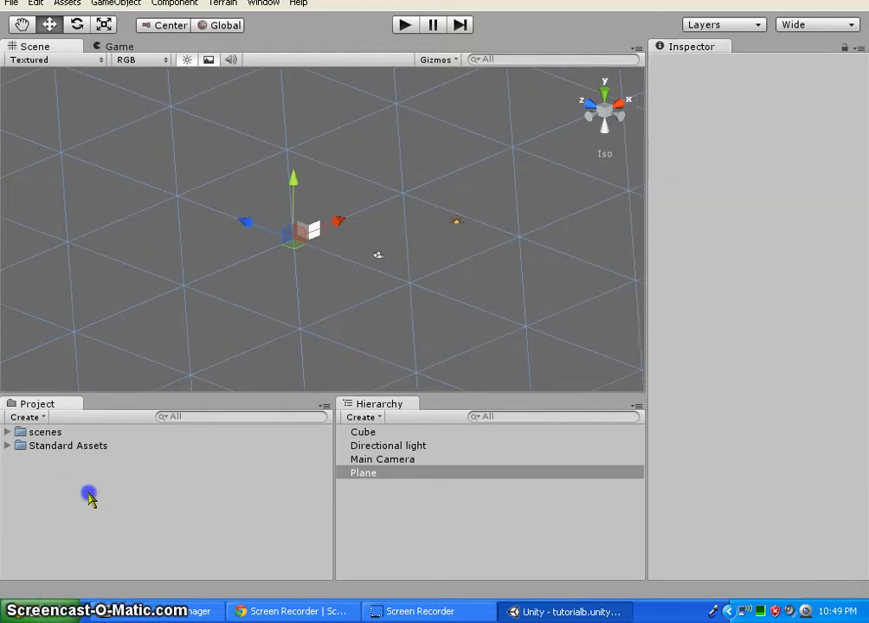
{"action": "right_click", "coordinate": [76, 480]}
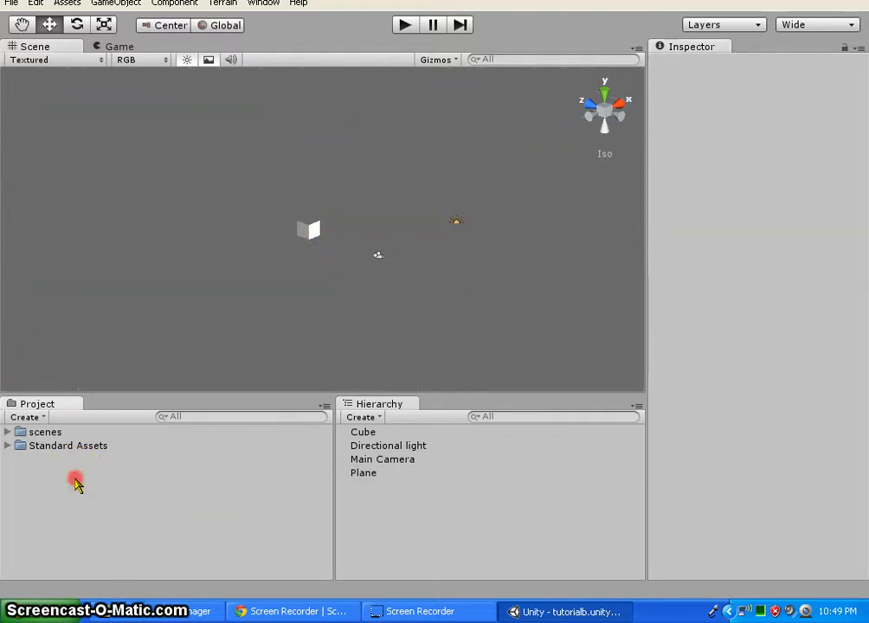
{"action": "mouse_move", "coordinate": [163, 266]}
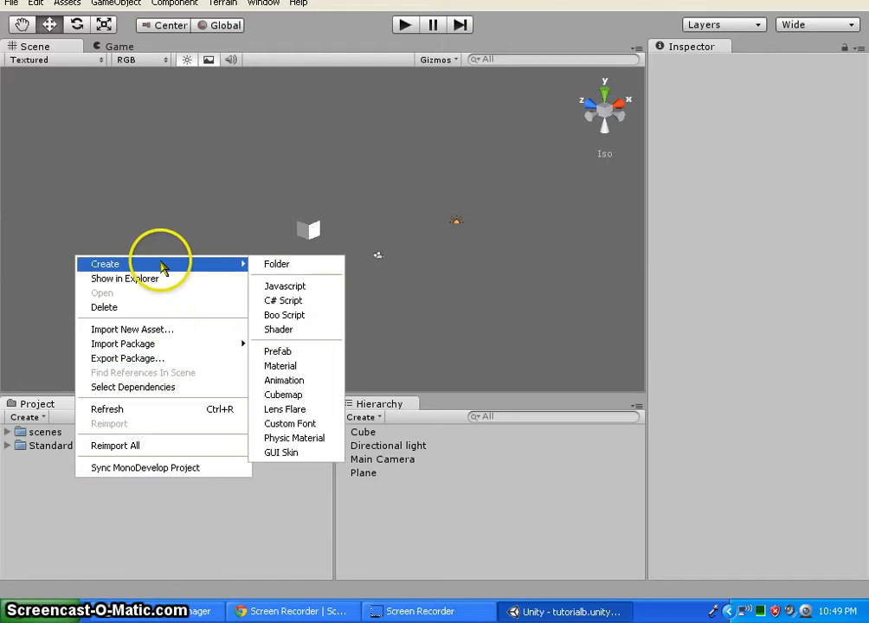
{"action": "left_click", "coordinate": [273, 264]}
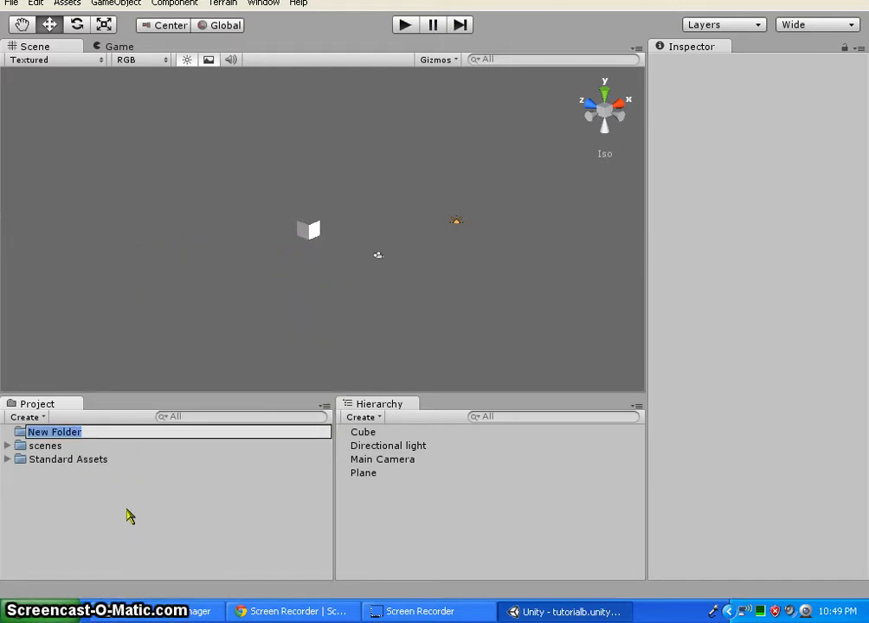
{"action": "type", "text": "materials"}
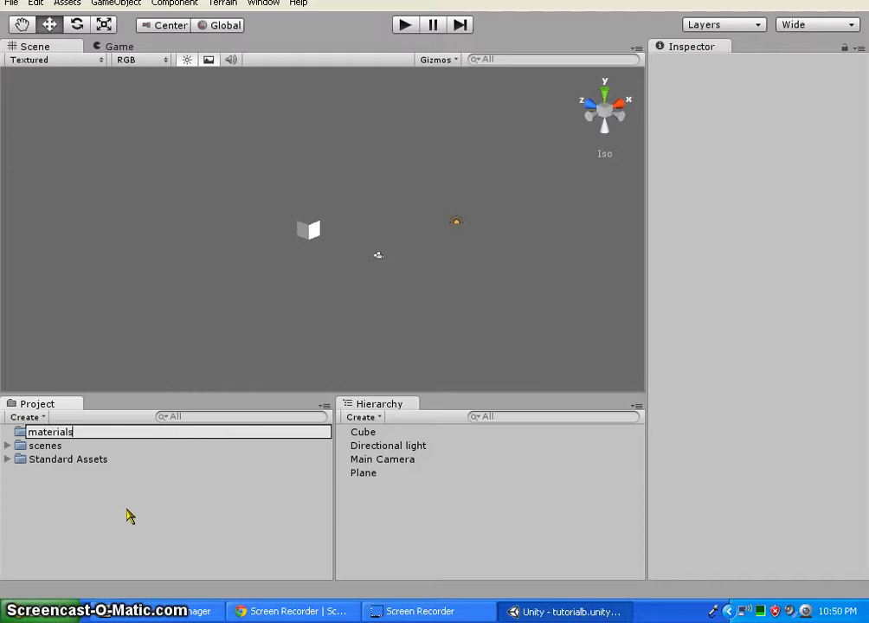
{"action": "left_click", "coordinate": [116, 518]}
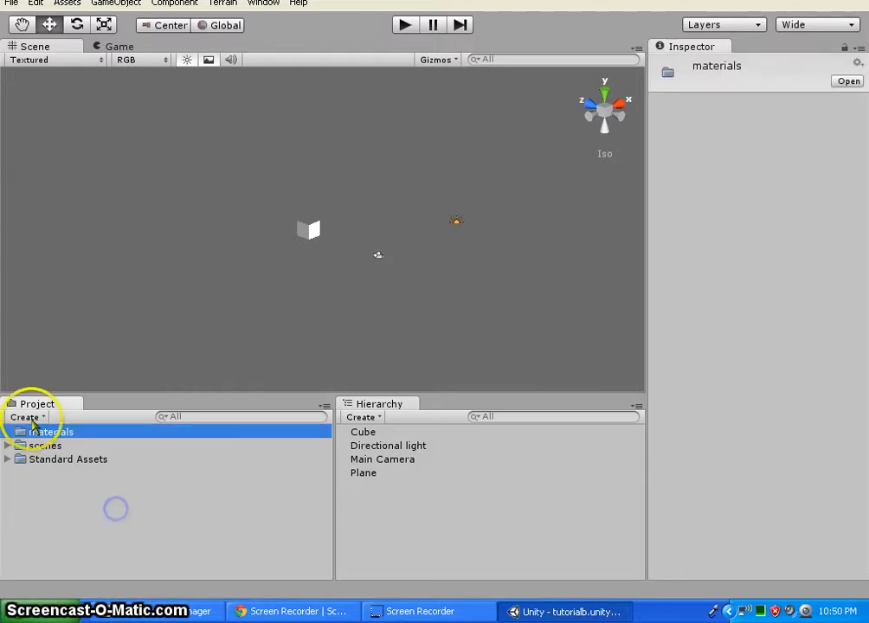
- Create a new material named "green" inside the materials folder
{"action": "right_click", "coordinate": [24, 433]}
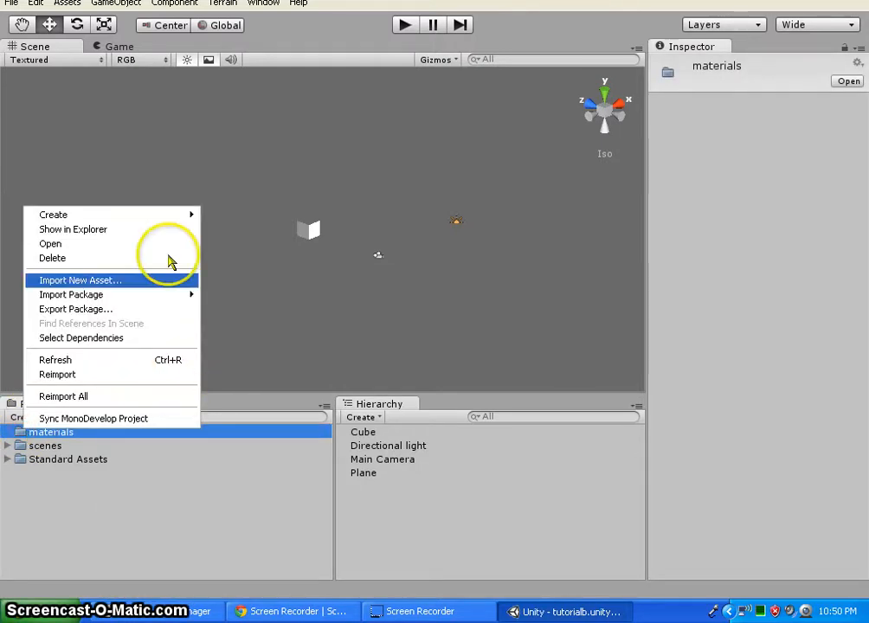
{"action": "mouse_move", "coordinate": [145, 217]}
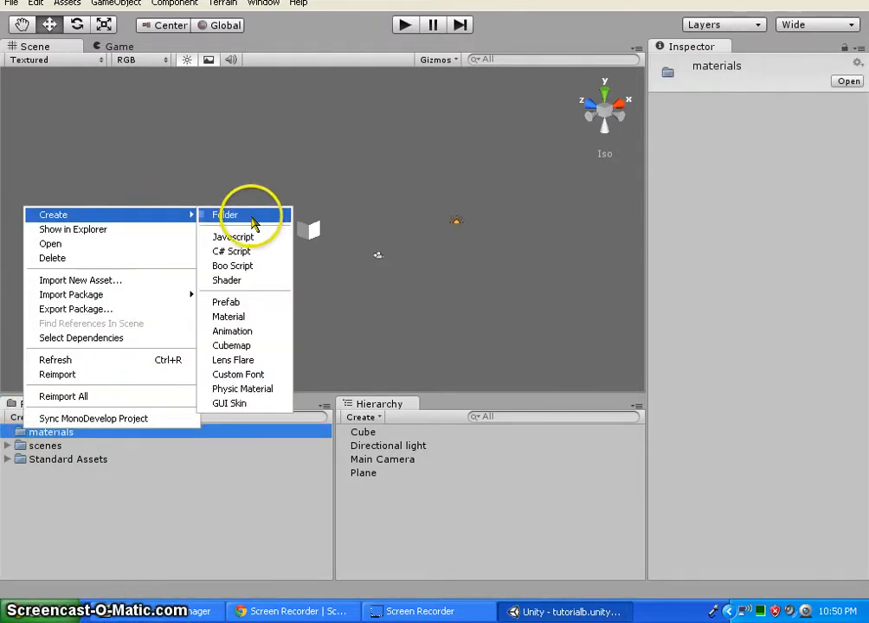
{"action": "left_click", "coordinate": [273, 319]}
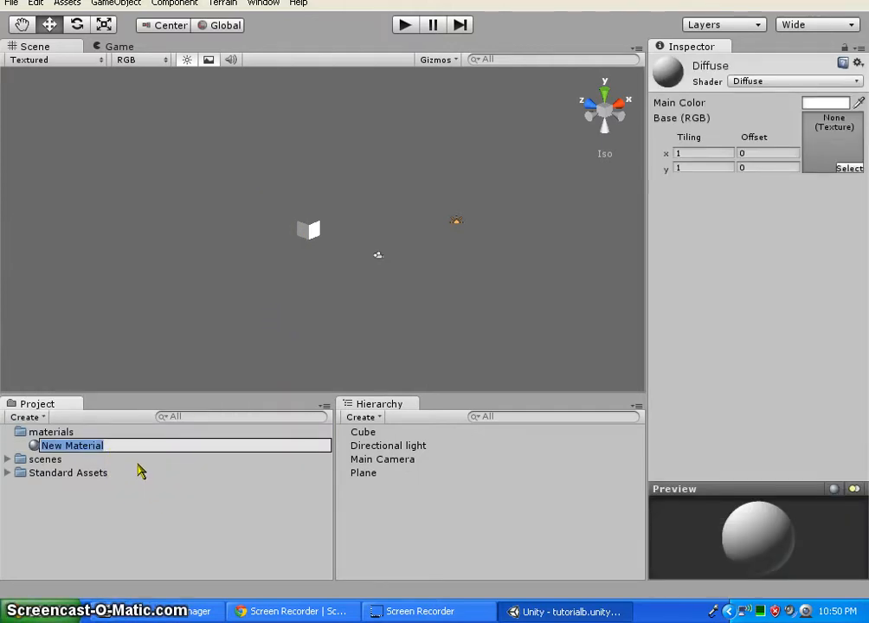
{"action": "type", "text": "green"}
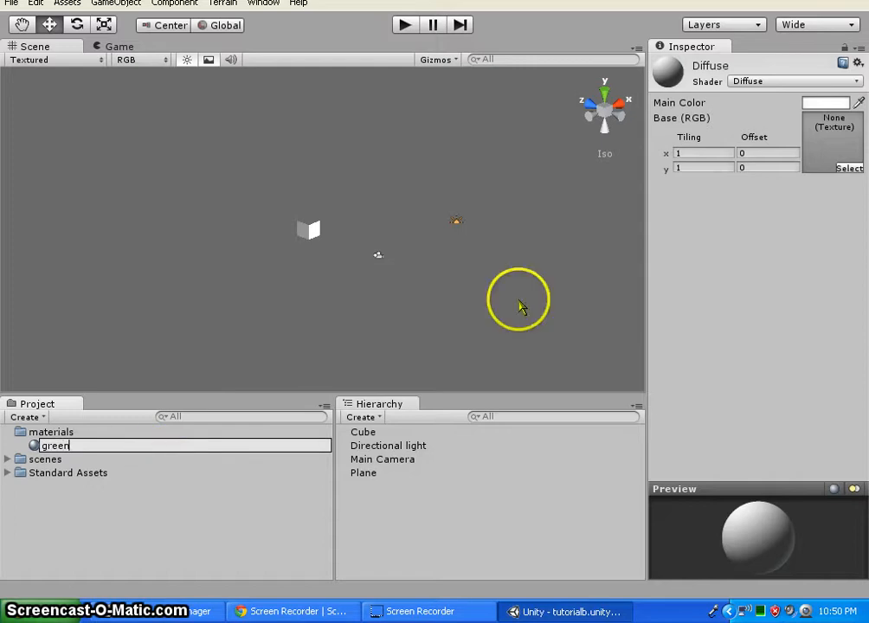
- Set the green material's main color to green (RGB 102, 192, 77) and apply the material to the plane
{"action": "left_click", "coordinate": [826, 102]}
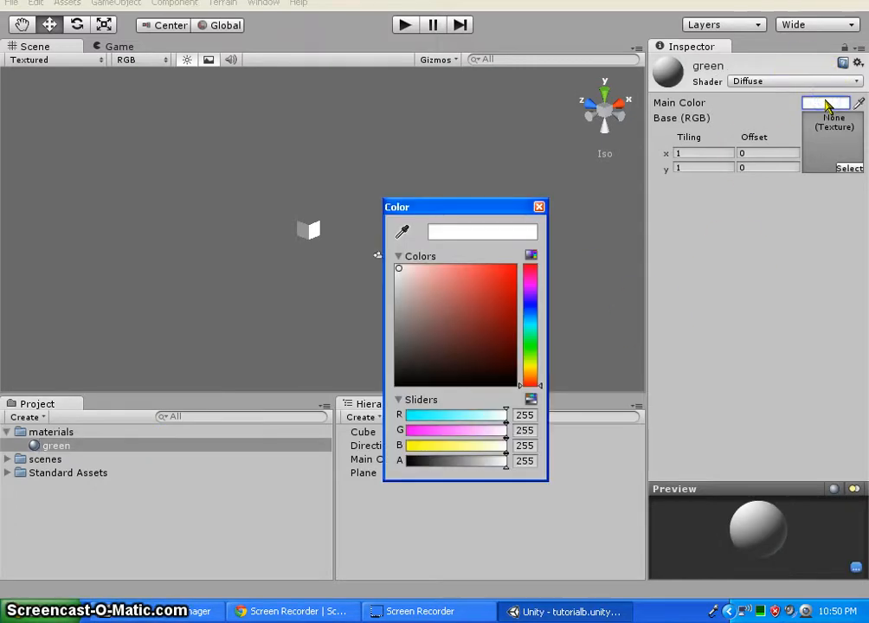
{"action": "left_click", "coordinate": [467, 296]}
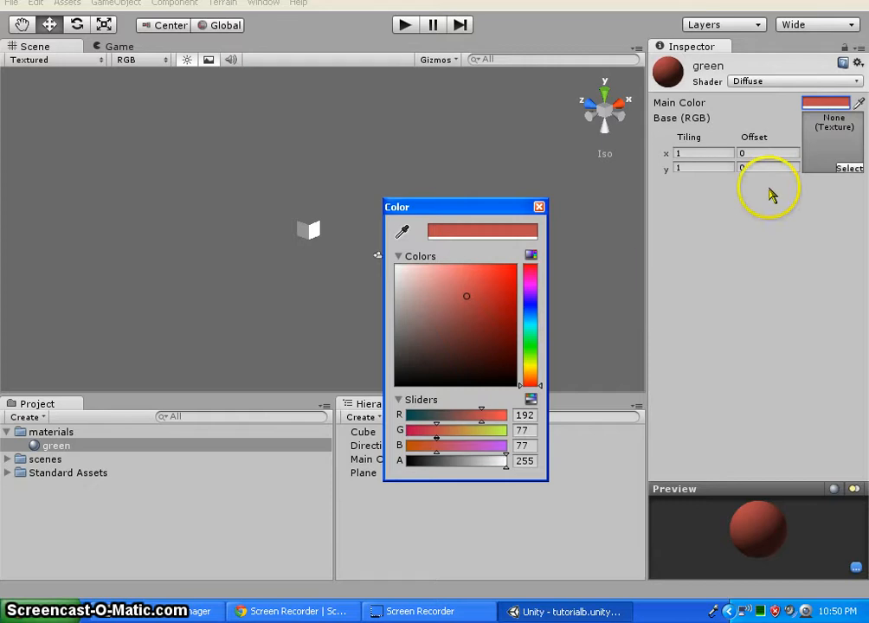
{"action": "left_click", "coordinate": [531, 351]}
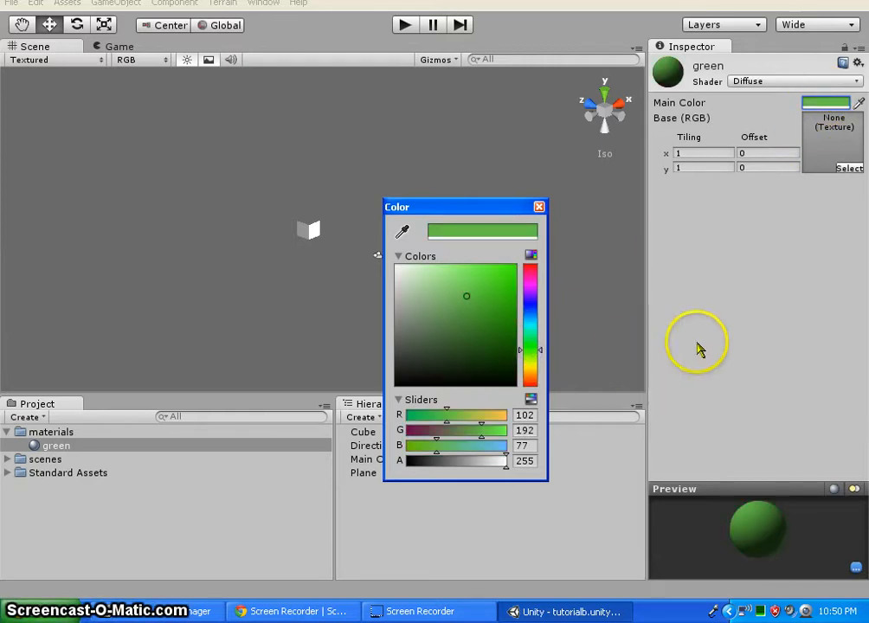
{"action": "left_click", "coordinate": [832, 324]}
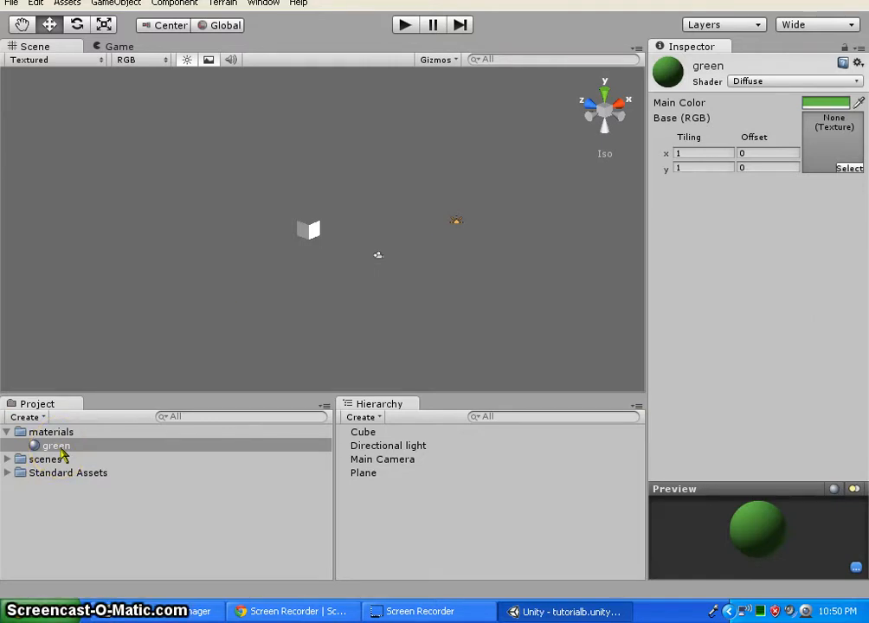
{"action": "left_click_drag", "start_coordinate": [67, 388], "coordinate": [54, 242]}
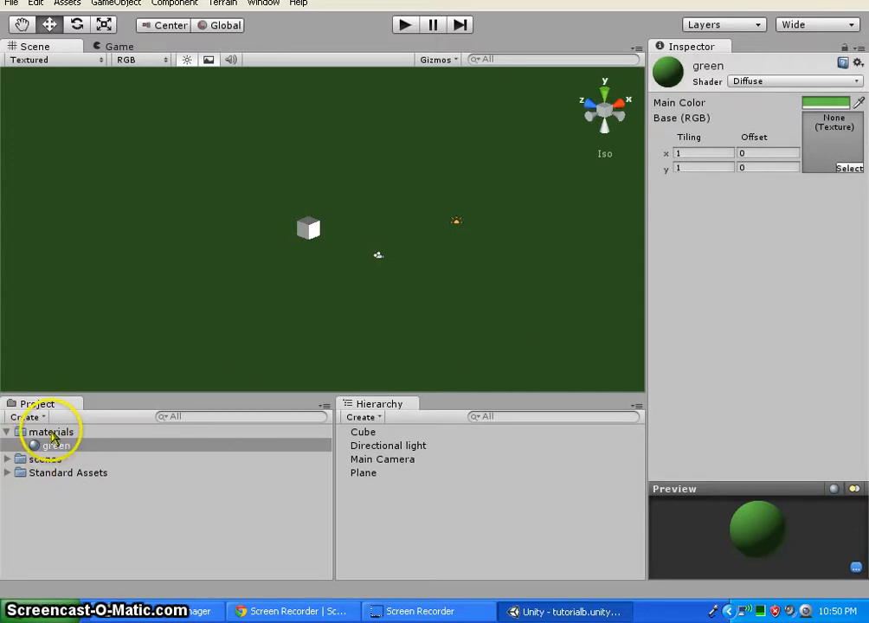
{"action": "right_click", "coordinate": [39, 443]}
{"action": "left_click", "coordinate": [40, 433]}
{"action": "right_click", "coordinate": [40, 434]}
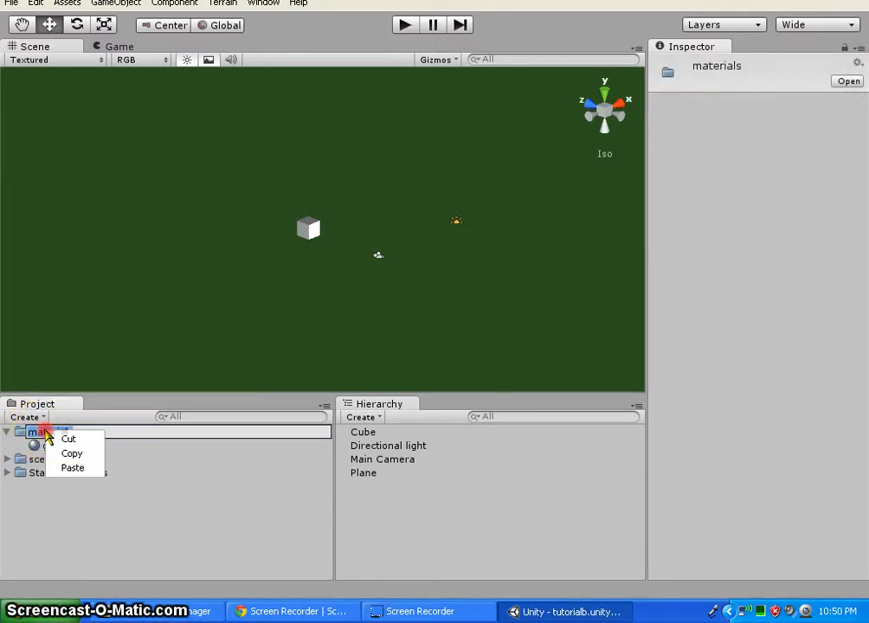
{"action": "left_click", "coordinate": [139, 520]}
- Create a second material named "red" inside the materials folder
{"action": "right_click", "coordinate": [50, 435]}
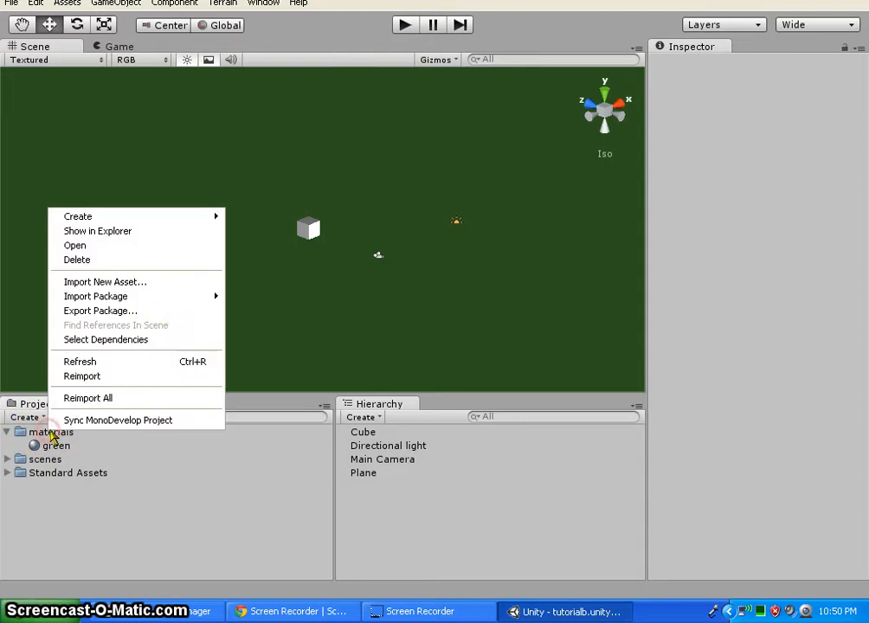
{"action": "mouse_move", "coordinate": [160, 219]}
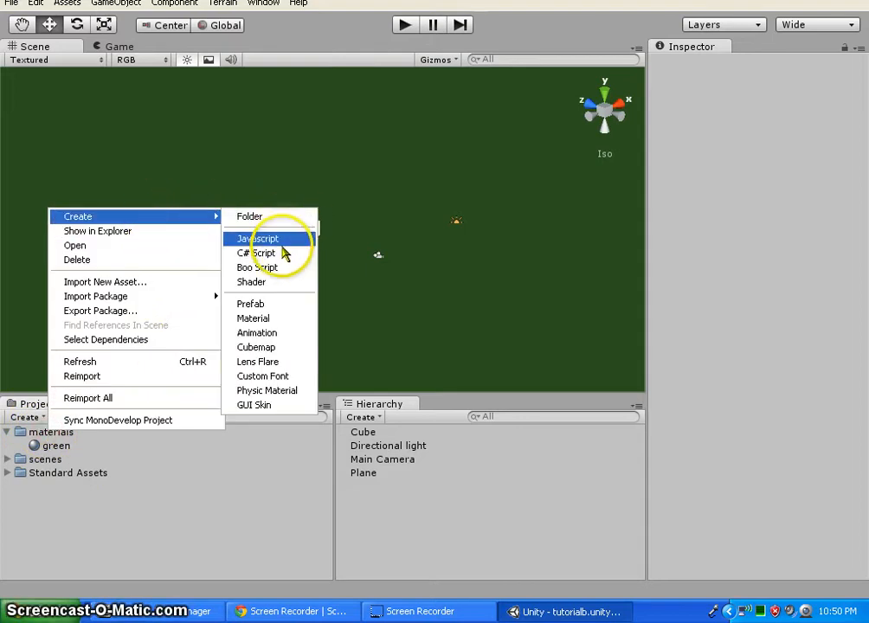
{"action": "left_click", "coordinate": [284, 320]}
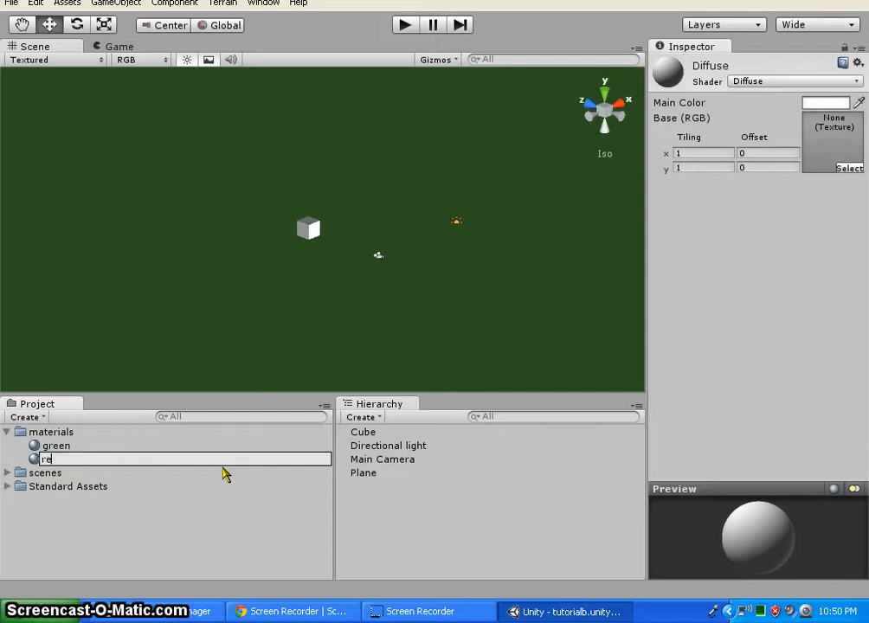
{"action": "left_click", "coordinate": [211, 534]}
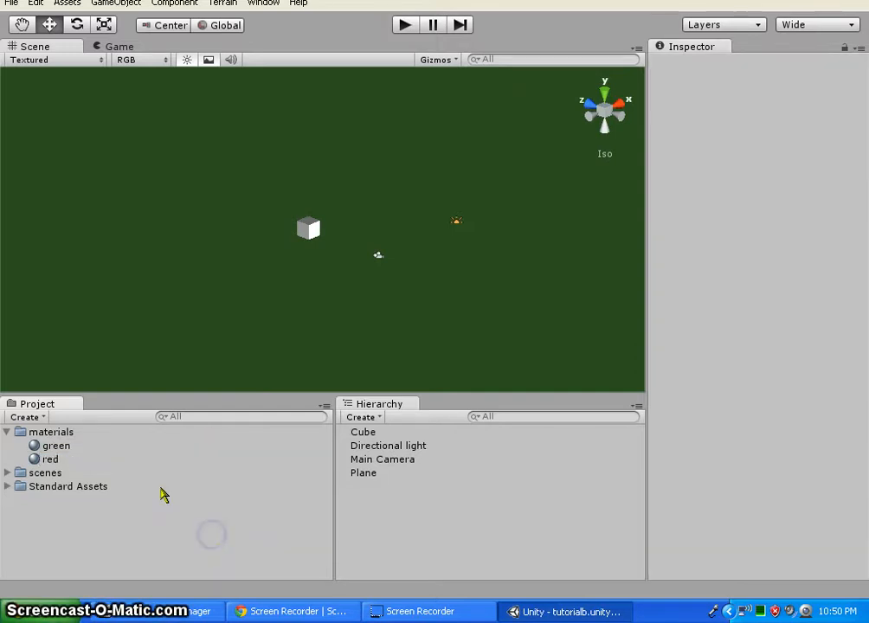
- Set the red material's main color to red (RGB 175, 51, 51) and apply the material to the cube
{"action": "left_click", "coordinate": [75, 465]}
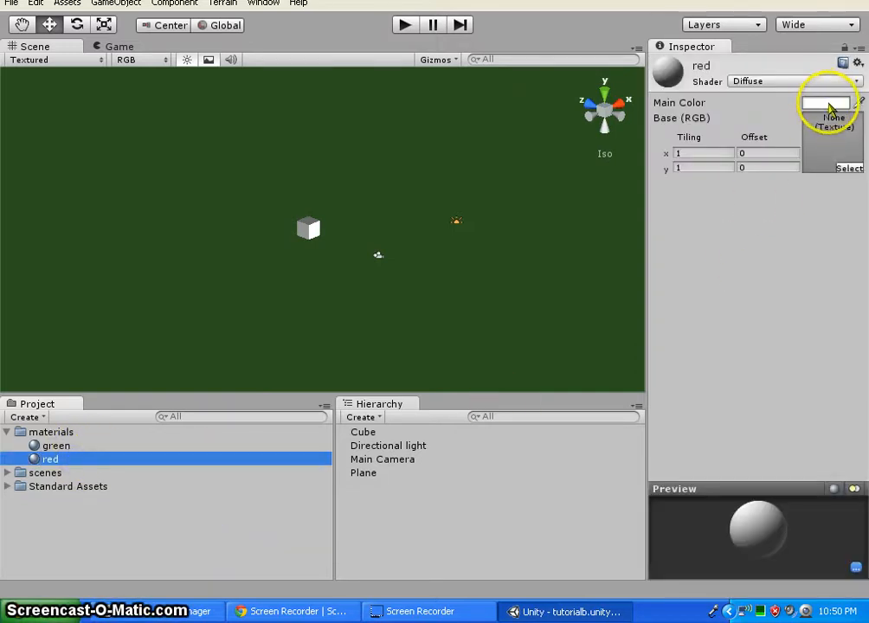
{"action": "left_click", "coordinate": [833, 104]}
{"action": "left_click", "coordinate": [479, 305]}
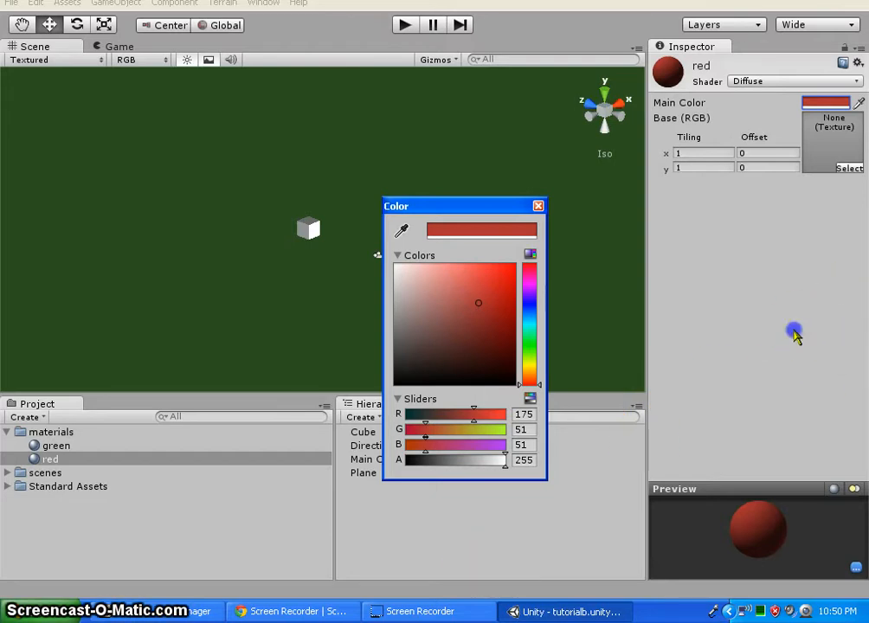
{"action": "left_click", "coordinate": [795, 332]}
{"action": "left_click_drag", "start_coordinate": [35, 460], "coordinate": [317, 229]}
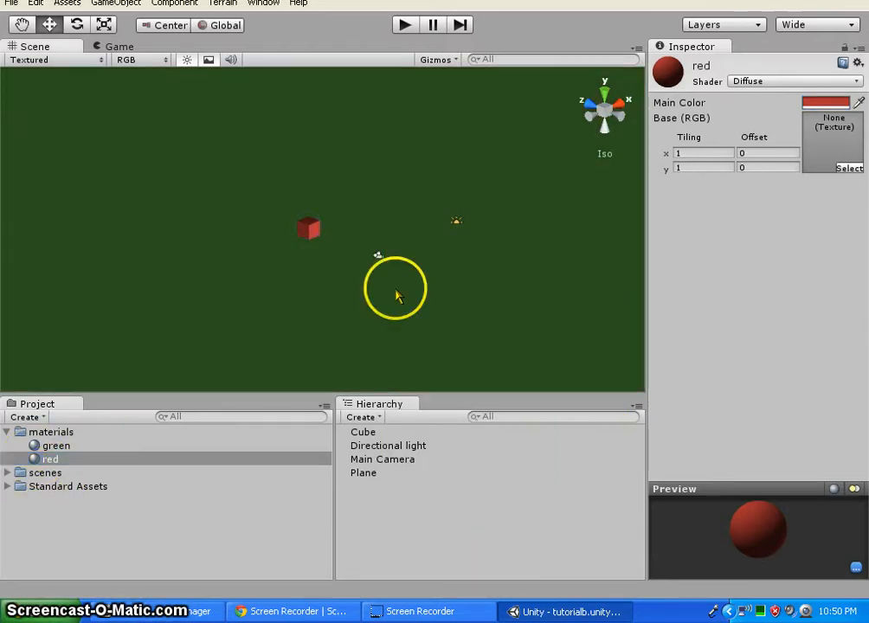
- Run the game to check the colored plane and cube through the camera, and stop it again
{"action": "scroll", "coordinate": [328, 249], "scroll_direction": "down", "scroll_amount": 5}
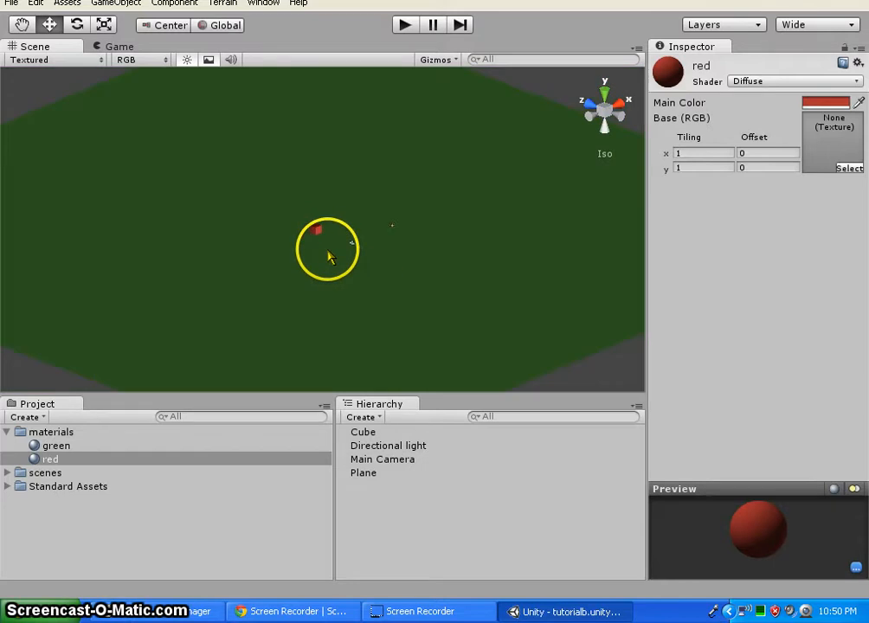
{"action": "scroll", "coordinate": [328, 251], "scroll_direction": "down", "scroll_amount": 2}
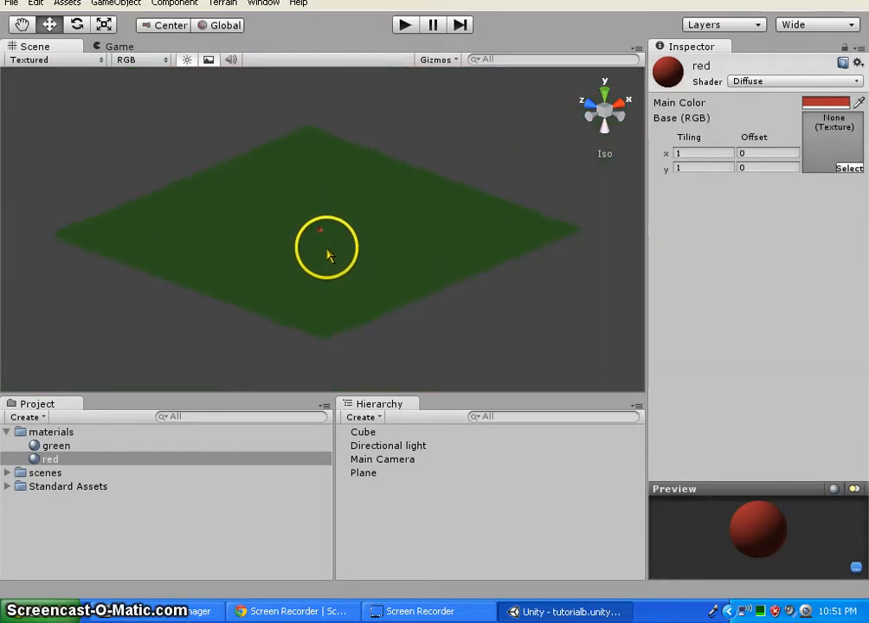
{"action": "scroll", "coordinate": [328, 251], "scroll_direction": "up", "scroll_amount": 6}
{"action": "scroll", "coordinate": [329, 250], "scroll_direction": "up", "scroll_amount": 2}
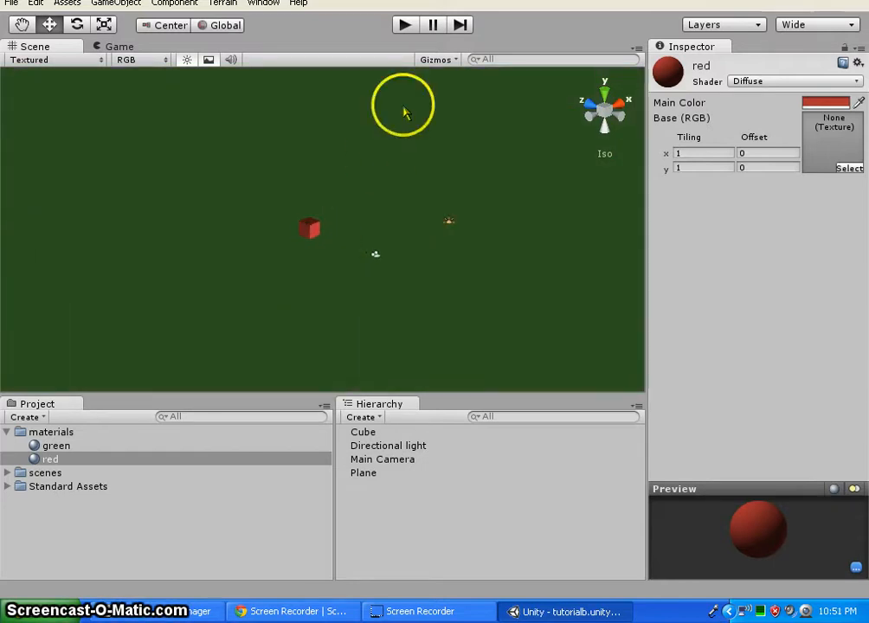
{"action": "left_click", "coordinate": [406, 25]}
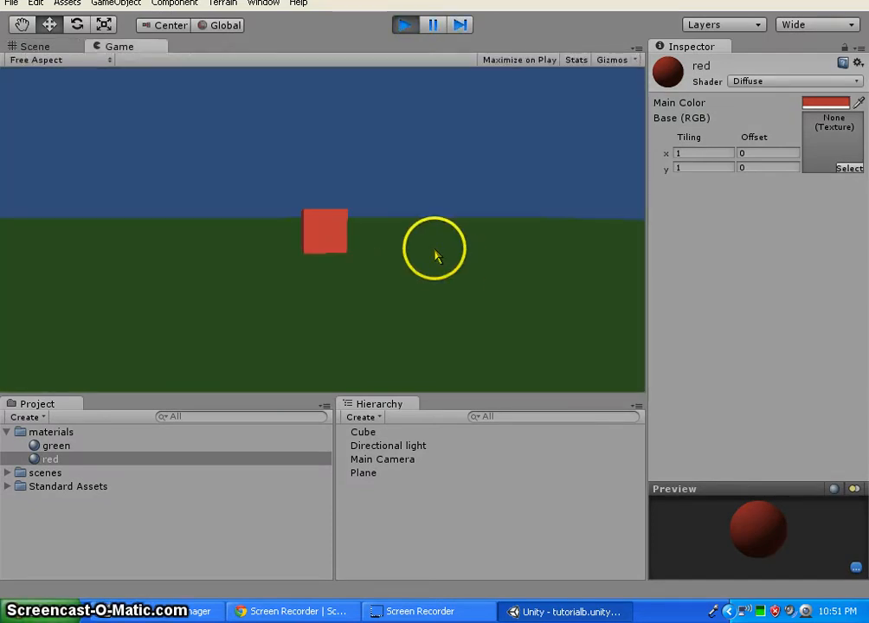
{"action": "left_click", "coordinate": [406, 25]}
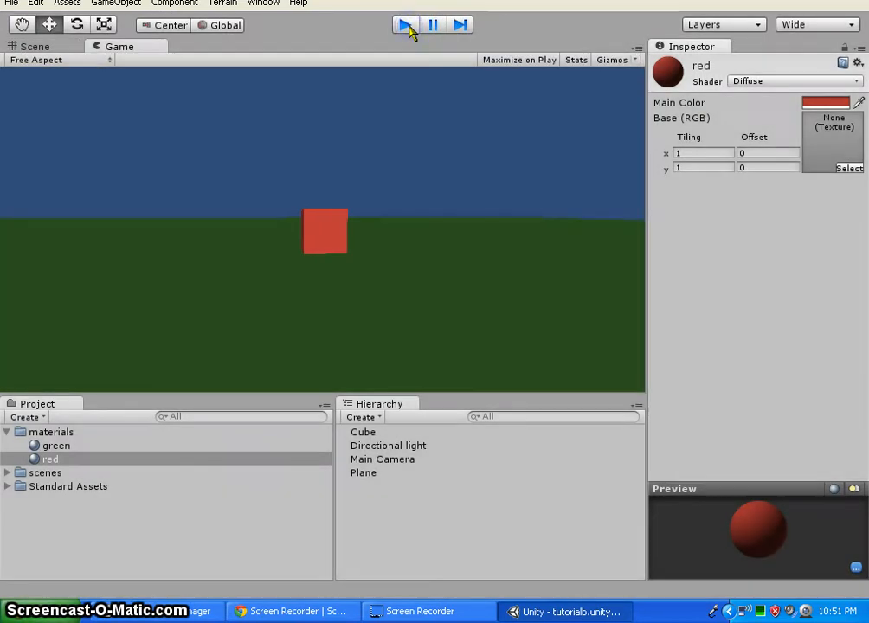
- Raise the main camera to a Y position of about 2.65 and check the view by running and stopping the game
{"action": "left_click", "coordinate": [401, 460]}
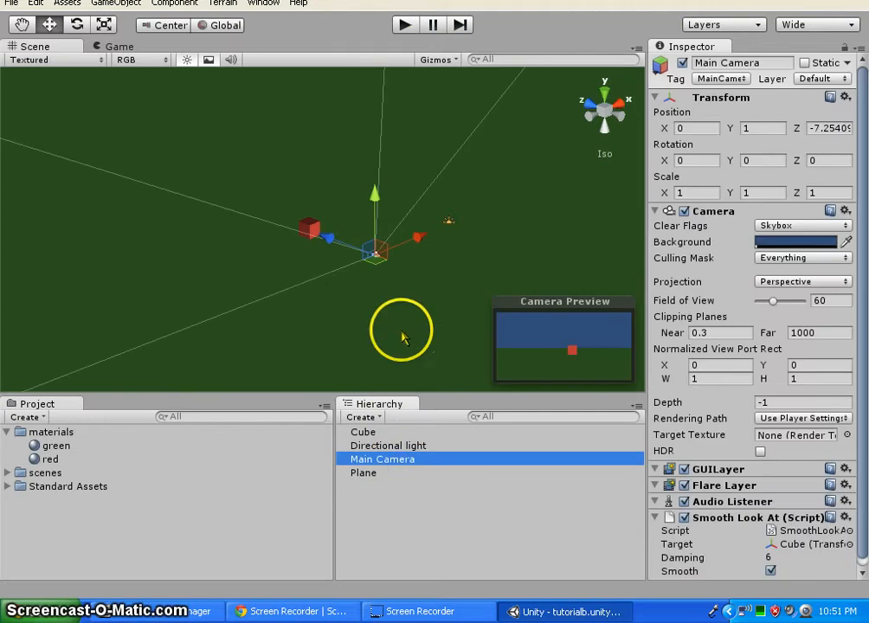
{"action": "left_click_drag", "start_coordinate": [374, 197], "coordinate": [373, 175]}
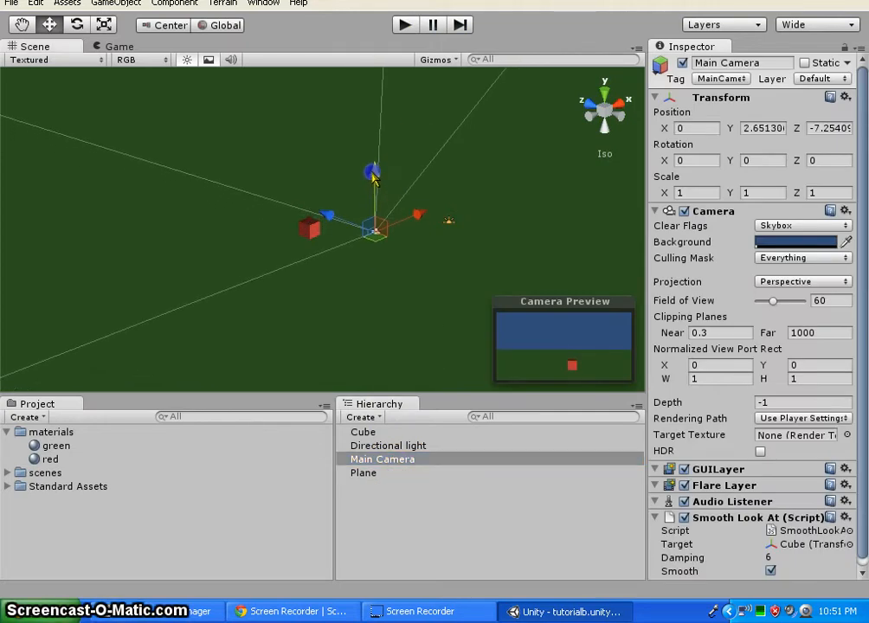
{"action": "left_click", "coordinate": [405, 26]}
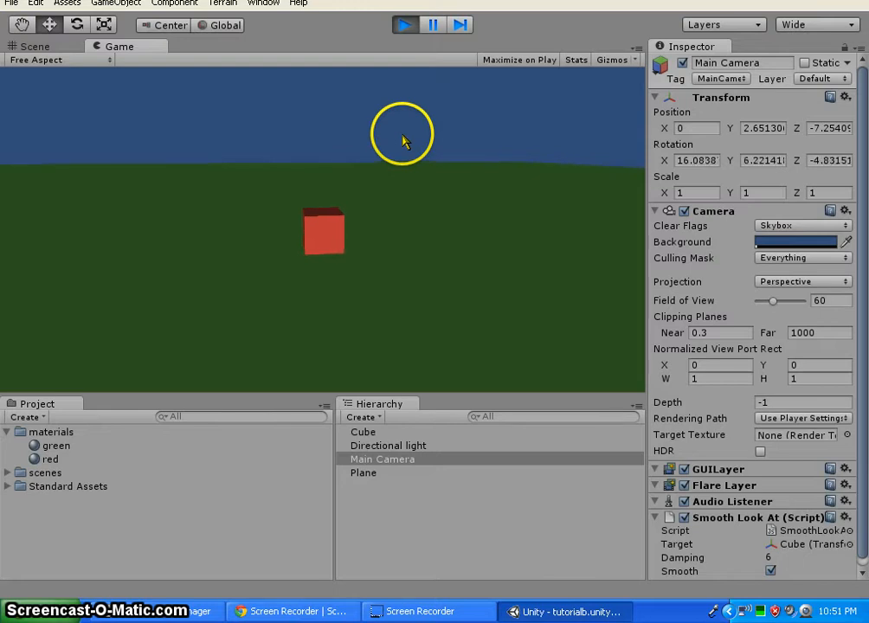
{"action": "left_click", "coordinate": [404, 24]}
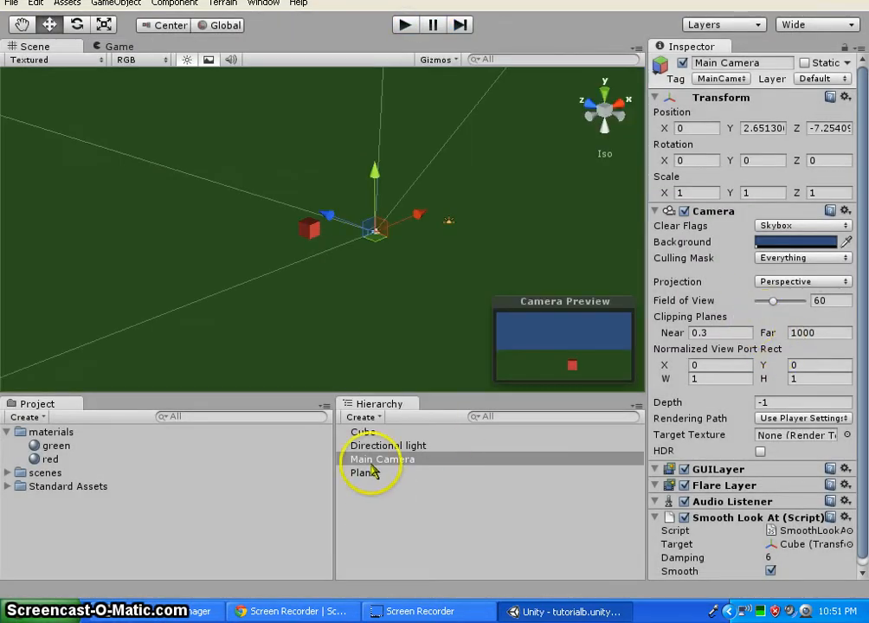
- Set the Max Ground Acceleration in the Movement settings of the cube's Character Motor to 300
{"action": "left_click", "coordinate": [362, 433]}
{"action": "scroll", "coordinate": [810, 371], "scroll_direction": "down", "scroll_amount": 5}
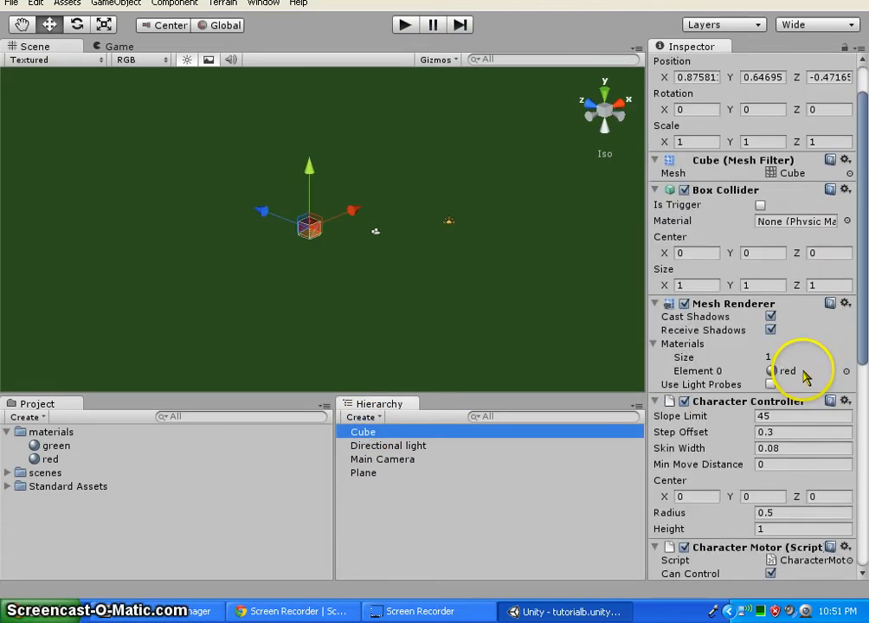
{"action": "scroll", "coordinate": [799, 377], "scroll_direction": "down", "scroll_amount": 3}
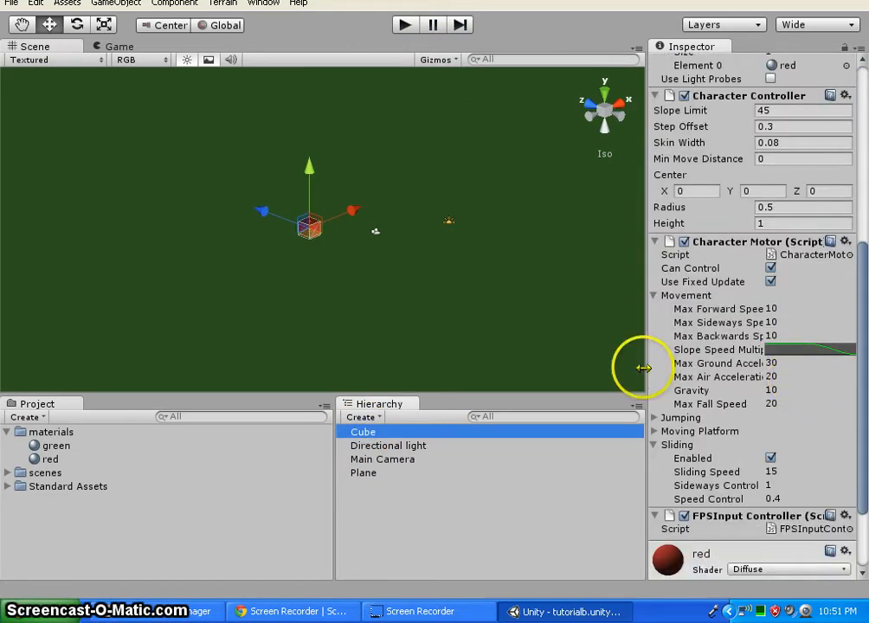
{"action": "left_click", "coordinate": [655, 301]}
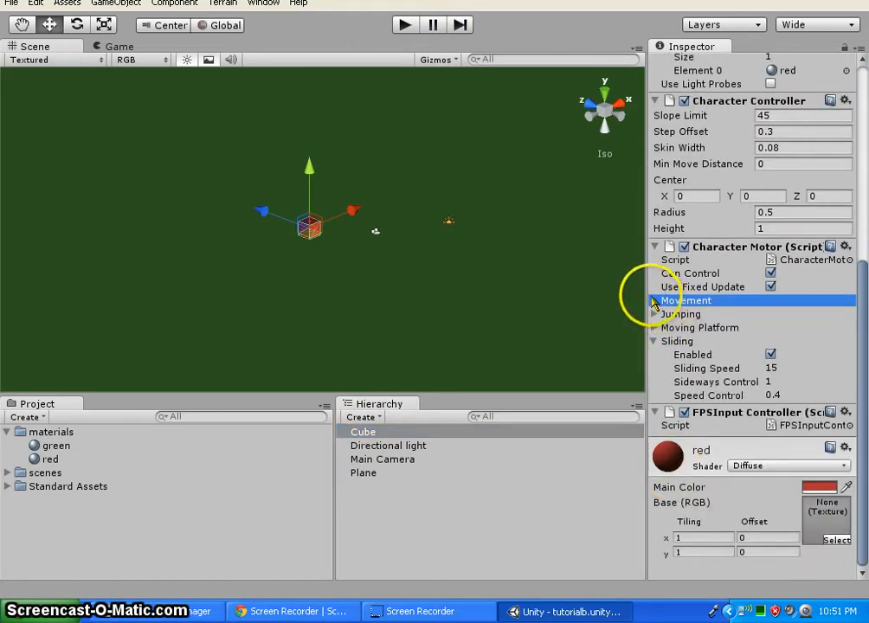
{"action": "left_click", "coordinate": [656, 300]}
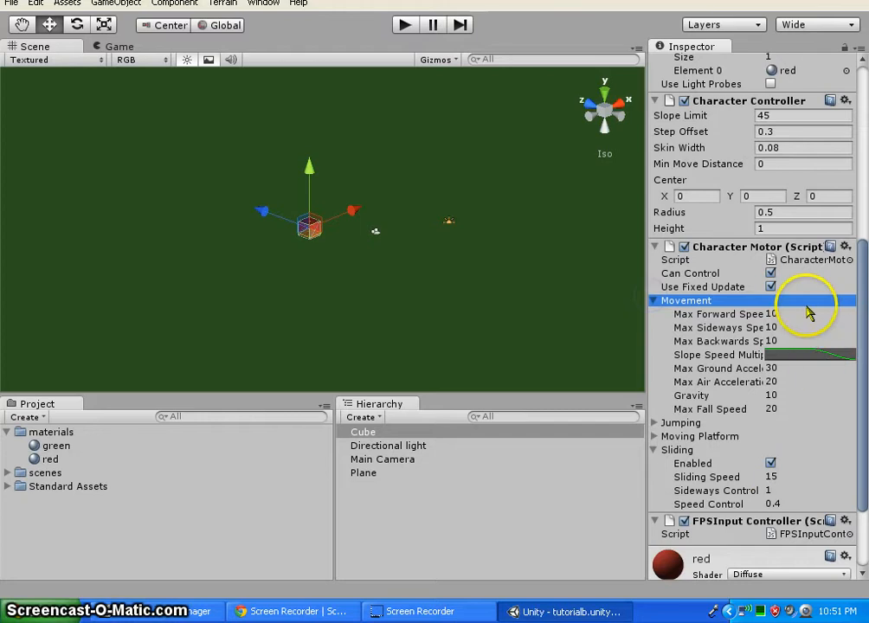
{"action": "left_click", "coordinate": [791, 369]}
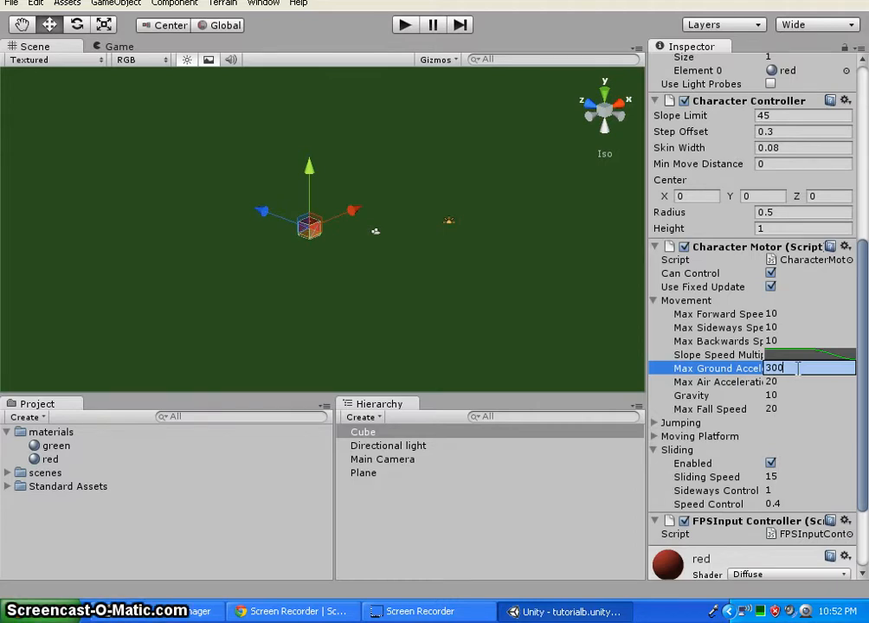
- Look over the Jumping settings of the cube's Character Motor and collapse them again
{"action": "left_click", "coordinate": [790, 424]}
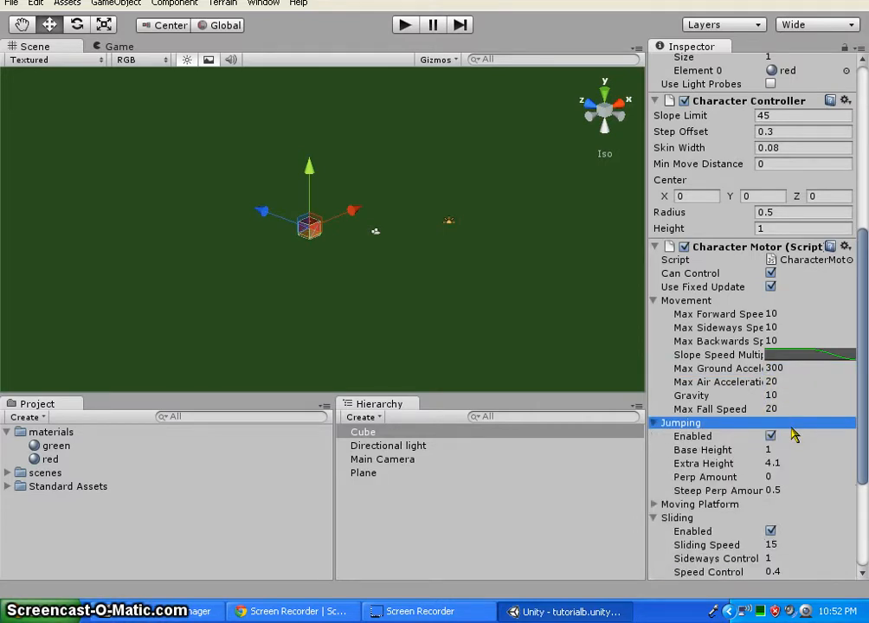
{"action": "left_click", "coordinate": [791, 427]}
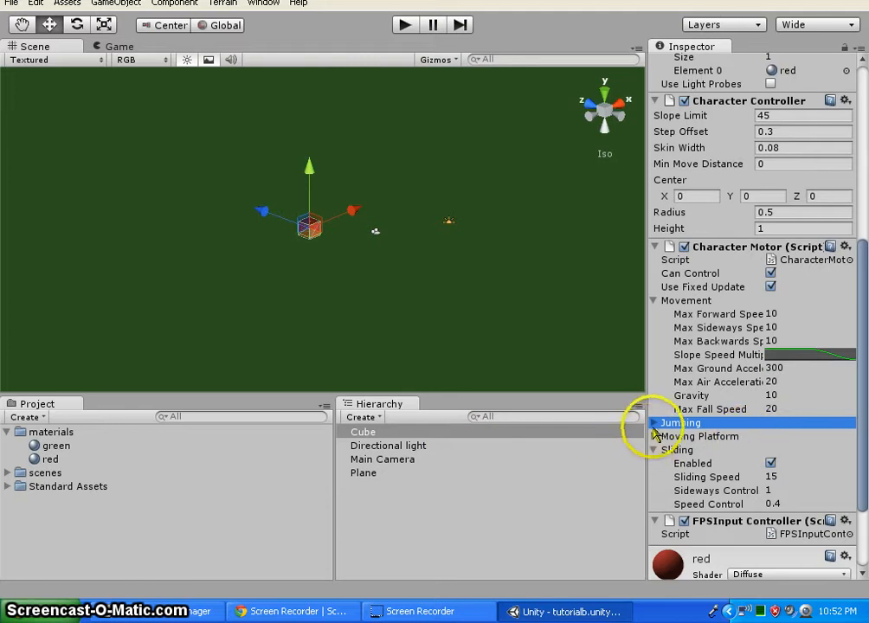
{"action": "left_click", "coordinate": [655, 426]}
{"action": "left_click", "coordinate": [656, 424]}
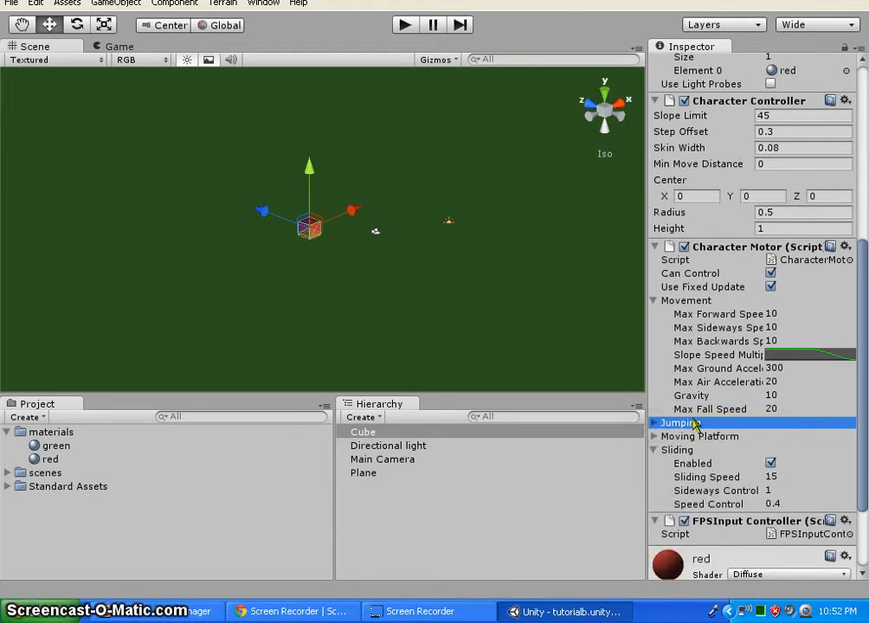
- Run the game and test moving the cube across the plane in all directions
{"action": "left_click", "coordinate": [406, 26]}
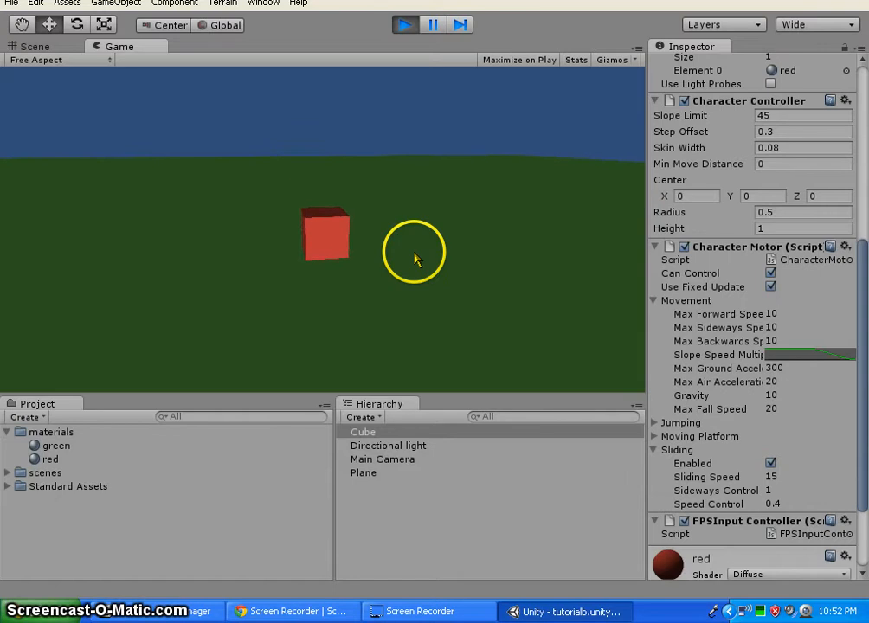
{"action": "key", "text": "Left"}
{"action": "key", "text": "Up"}
{"action": "key", "text": "Right"}
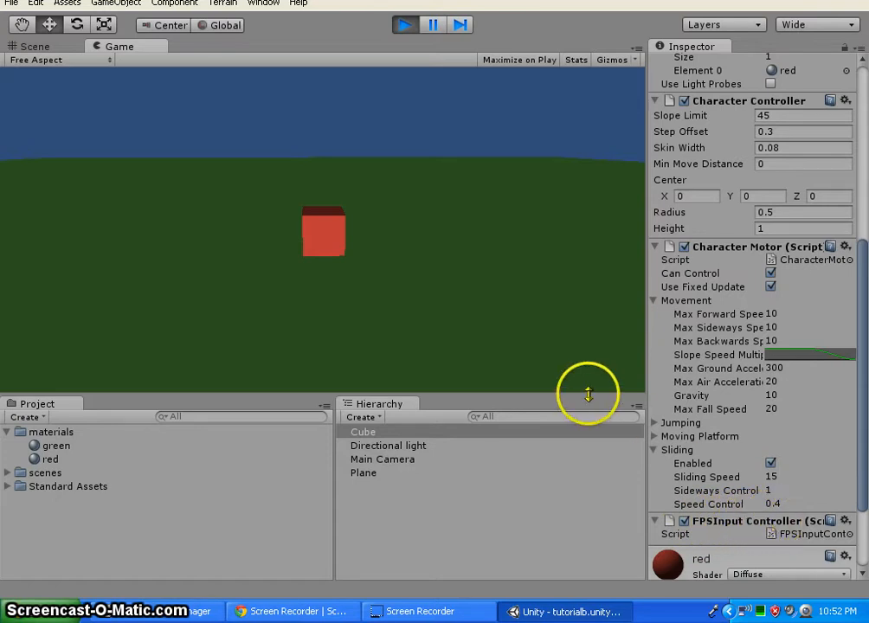
{"action": "key", "text": "Right"}
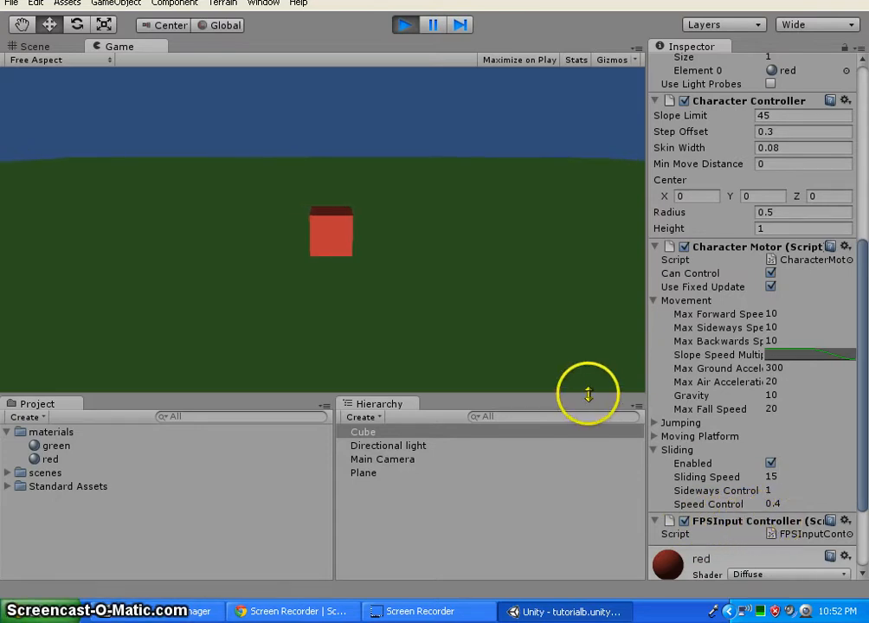
{"action": "key", "text": "Down"}
{"action": "key", "text": "Right"}
{"action": "key", "text": "Up"}
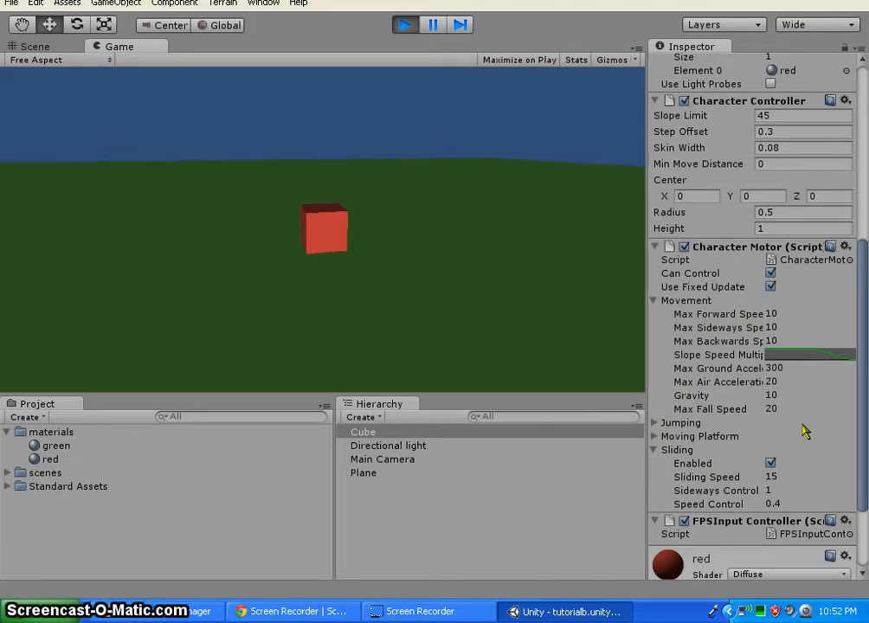
- Make the cube jump several times in the running game to test its jumping, and stop the game
{"action": "key", "text": "space"}
{"action": "key", "text": "space"}
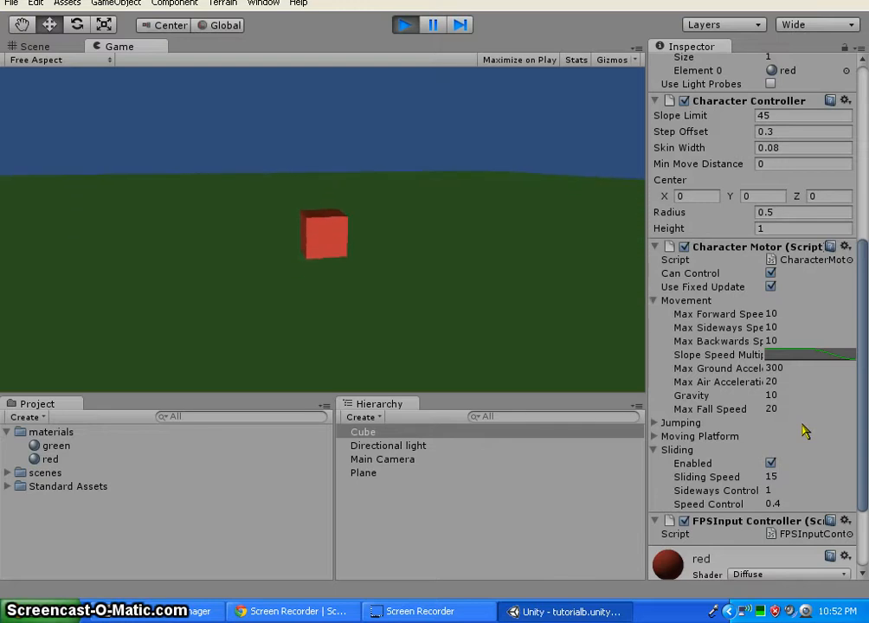
{"action": "key", "text": "space"}
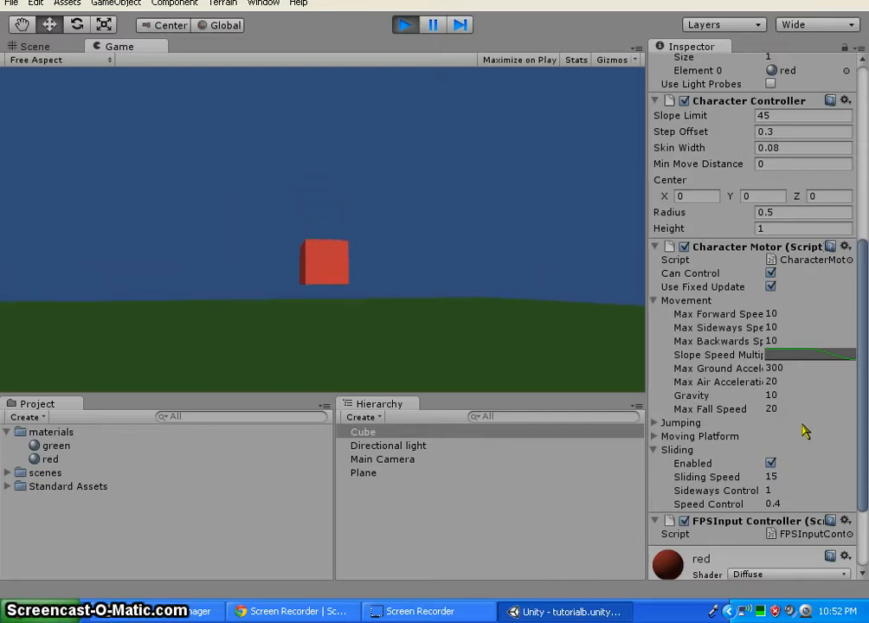
{"action": "left_click", "coordinate": [406, 27]}
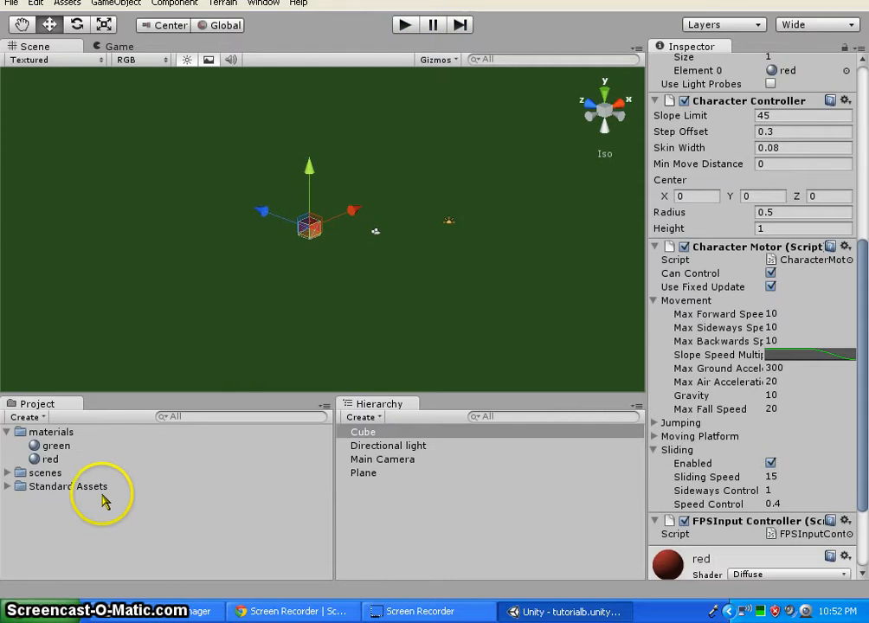
- Review the cube in the scene and all its components, collapsing the Character Motor settings
{"action": "scroll", "coordinate": [417, 300], "scroll_direction": "down", "scroll_amount": 3}
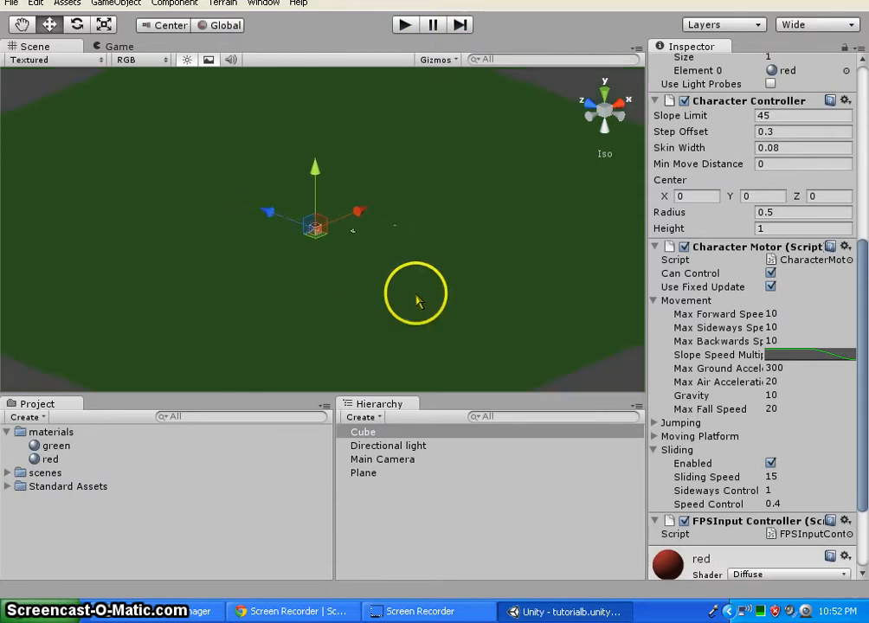
{"action": "left_click_drag", "start_coordinate": [417, 301], "coordinate": [374, 332], "text": "alt"}
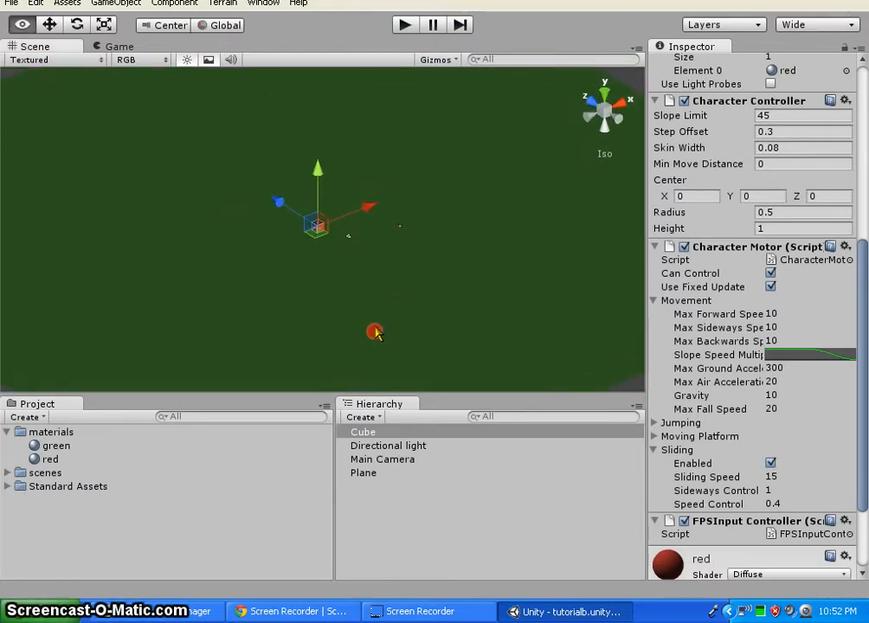
{"action": "scroll", "coordinate": [297, 217], "scroll_direction": "up", "scroll_amount": 5}
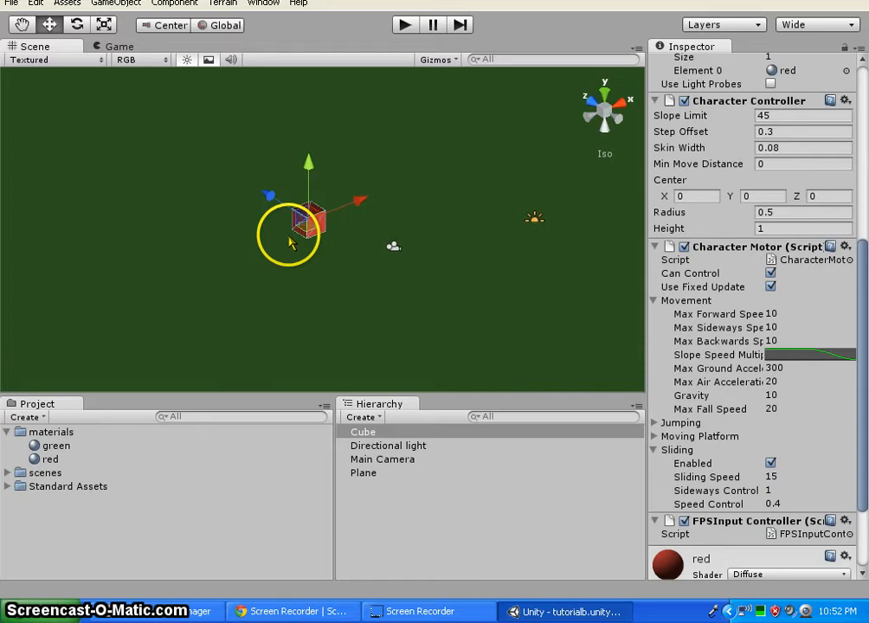
{"action": "scroll", "coordinate": [797, 416], "scroll_direction": "down", "scroll_amount": 3}
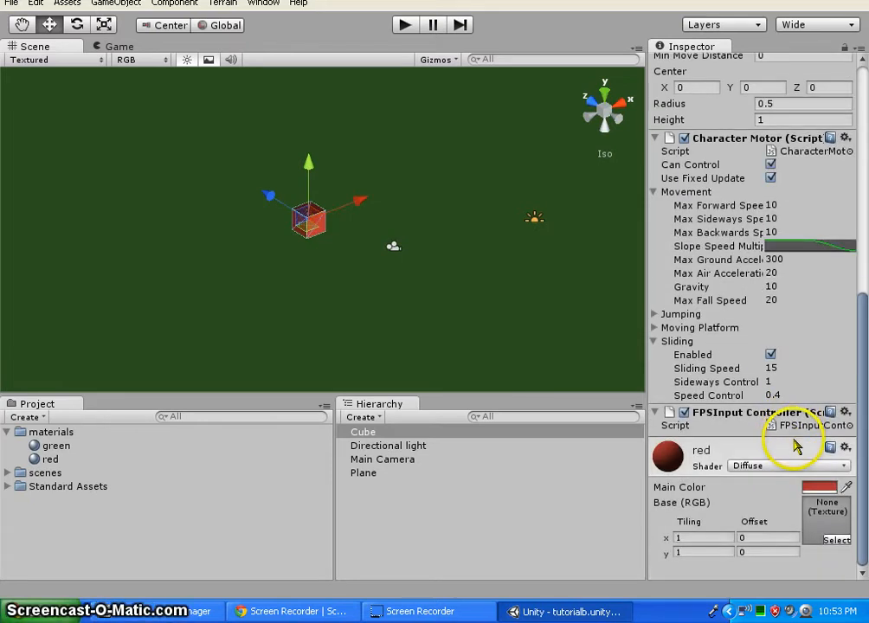
{"action": "scroll", "coordinate": [798, 446], "scroll_direction": "up", "scroll_amount": 7}
{"action": "scroll", "coordinate": [798, 446], "scroll_direction": "down", "scroll_amount": 7}
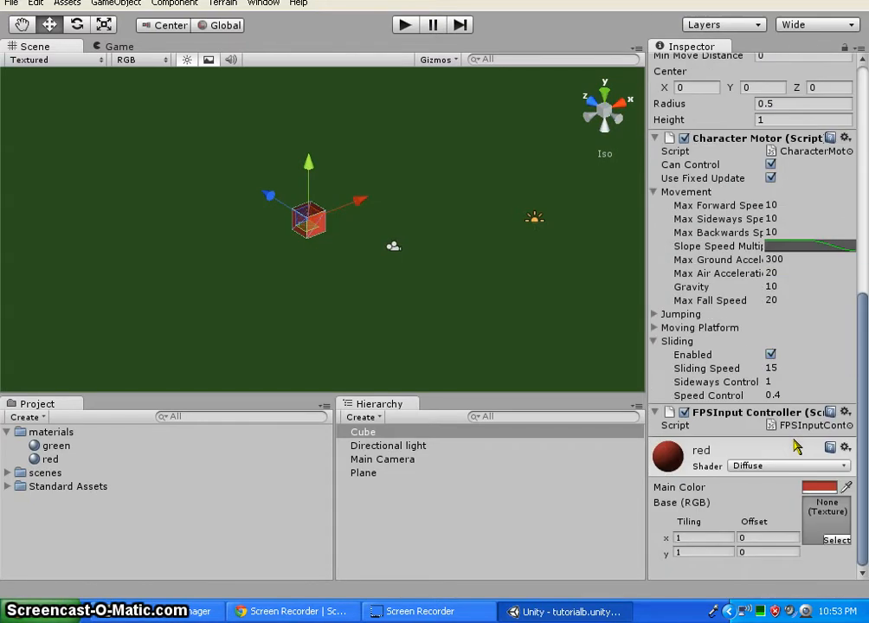
{"action": "left_click", "coordinate": [668, 137]}
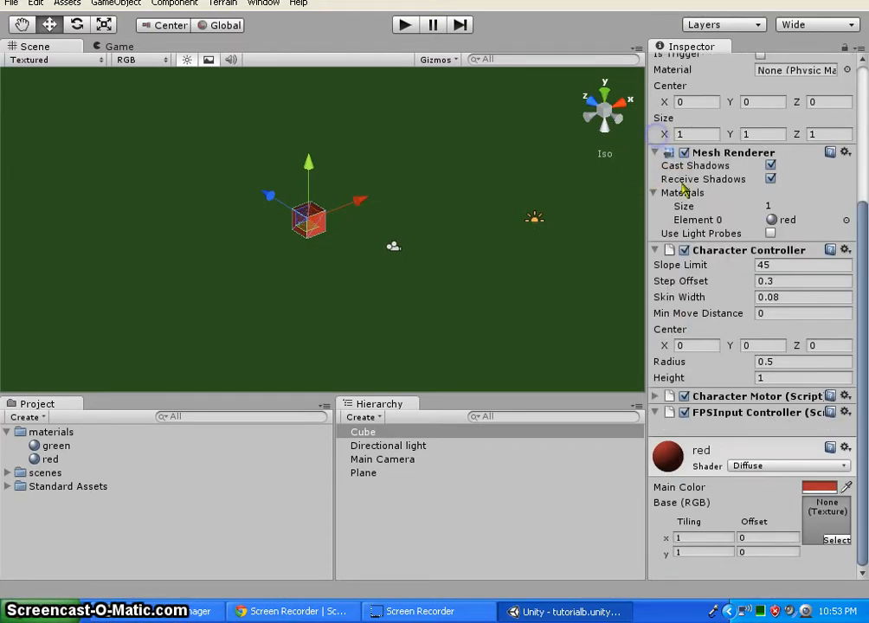
{"action": "scroll", "coordinate": [753, 511], "scroll_direction": "up", "scroll_amount": 6}
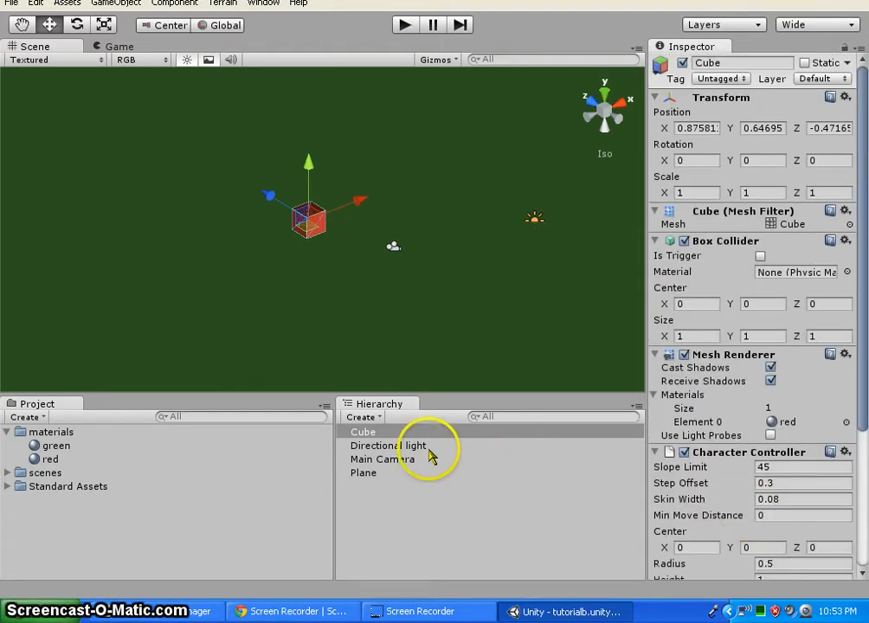
{"action": "scroll", "coordinate": [796, 460], "scroll_direction": "down", "scroll_amount": 5}
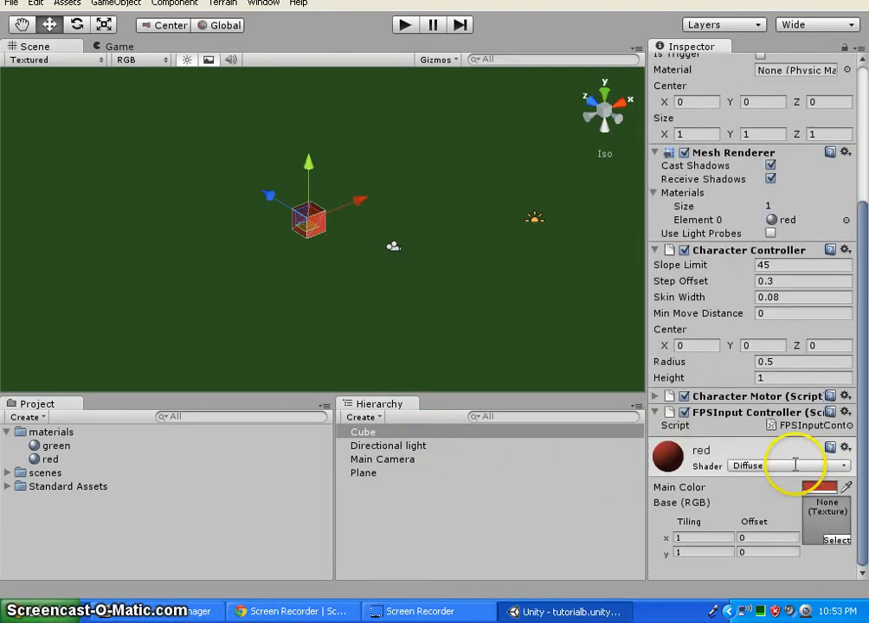
- Run the game again, steer the cube around the plane to watch the camera follow it, and stop the game
{"action": "left_click", "coordinate": [405, 25]}
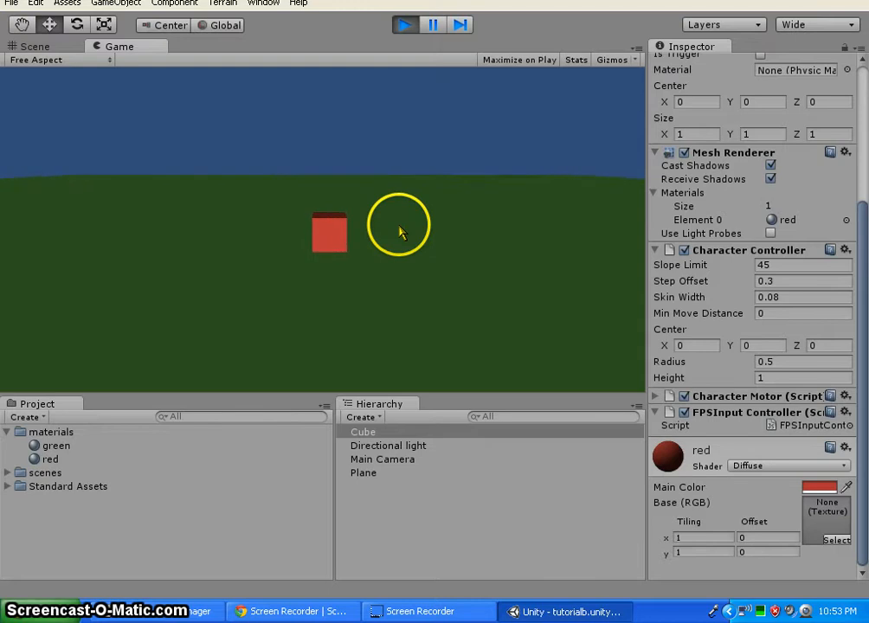
{"action": "key", "text": "Down"}
{"action": "key", "text": "Left"}
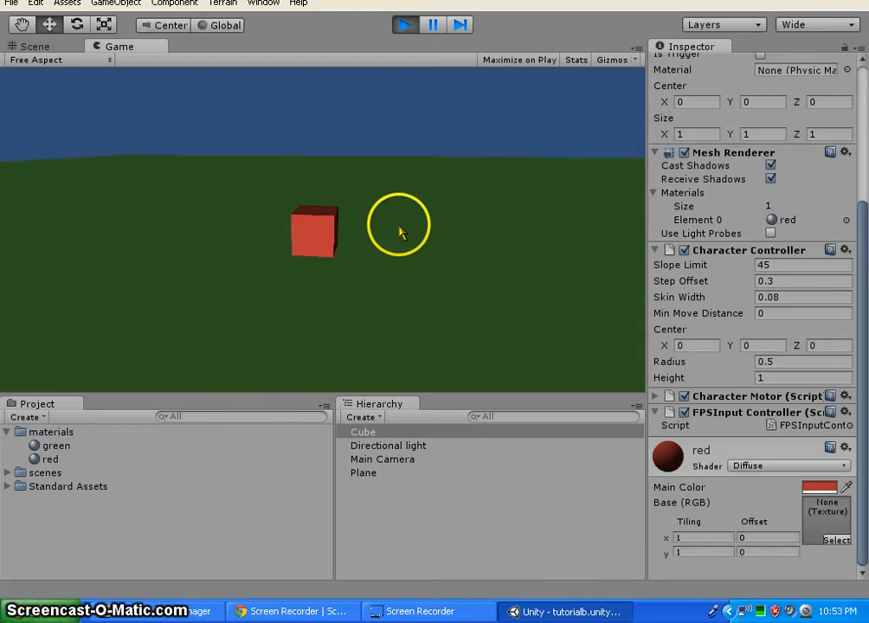
{"action": "key", "text": "Up"}
{"action": "key", "text": "Left"}
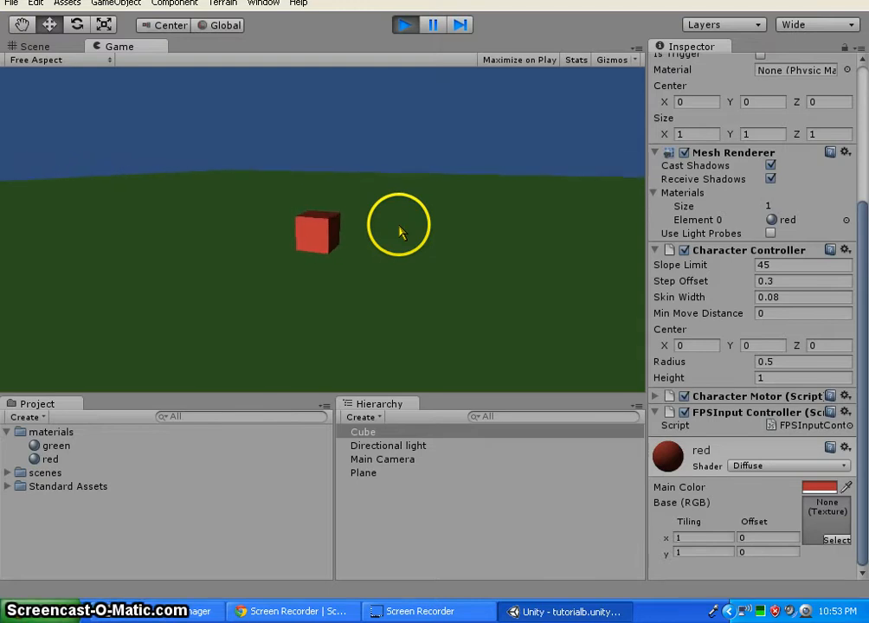
{"action": "key", "text": "Left"}
{"action": "key", "text": "Right"}
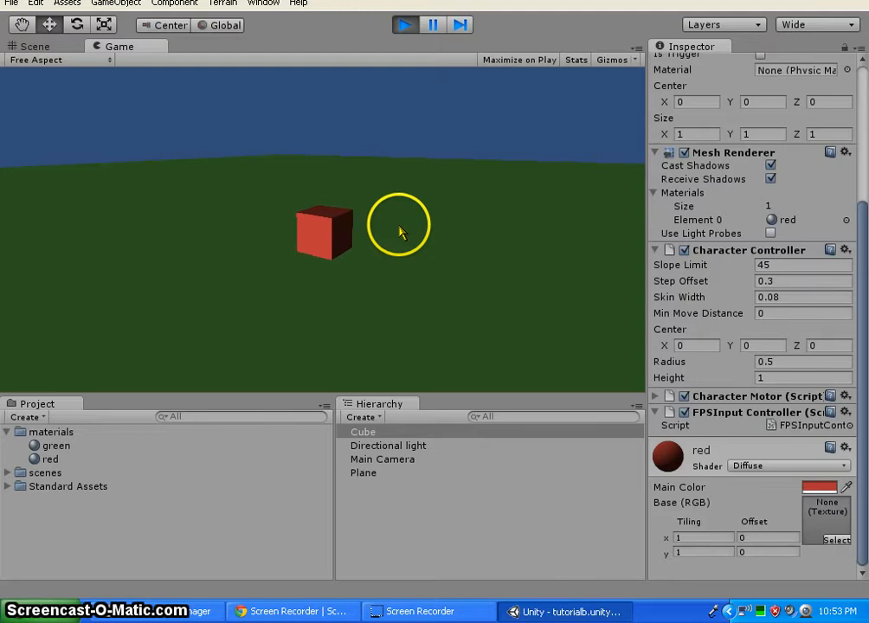
{"action": "key", "text": "Up"}
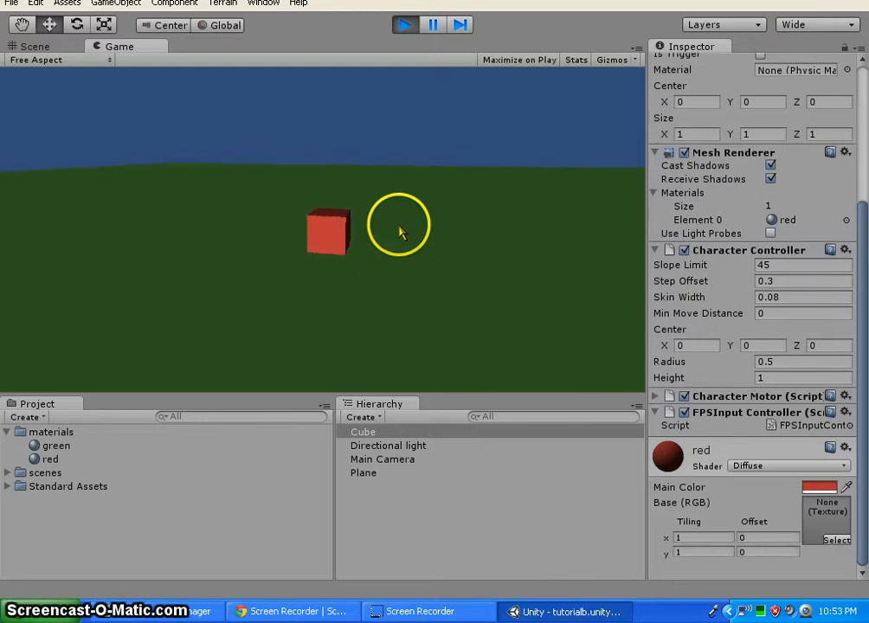
{"action": "key", "text": "Up"}
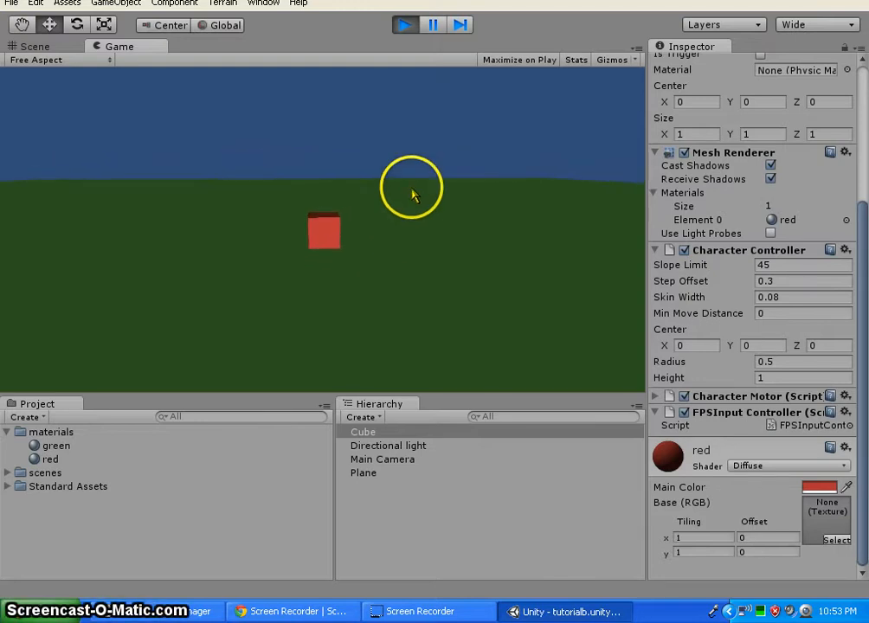
{"action": "left_click", "coordinate": [406, 26]}
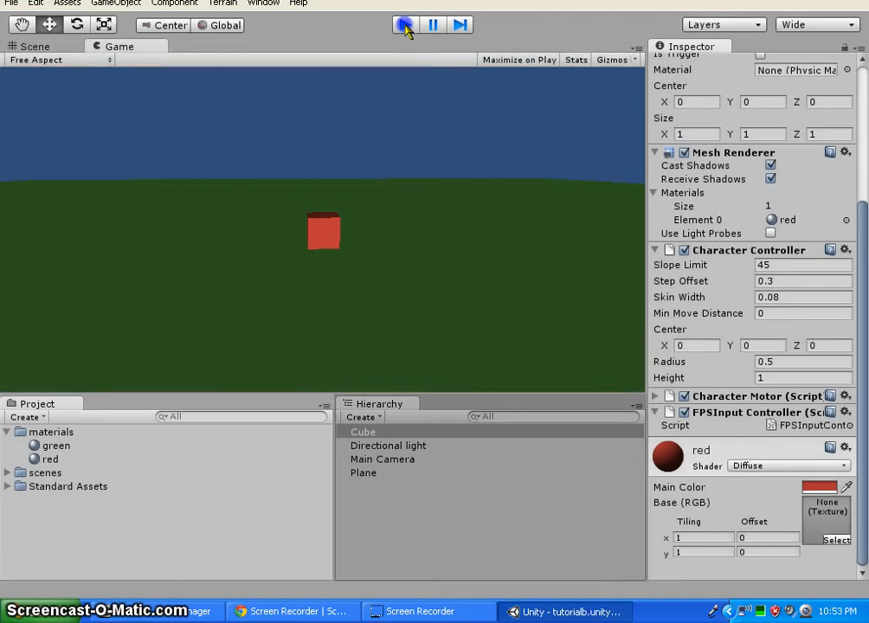
- Expand the Standard Assets folders down to the character controllers' source scripts in the project
{"action": "left_click", "coordinate": [7, 486]}
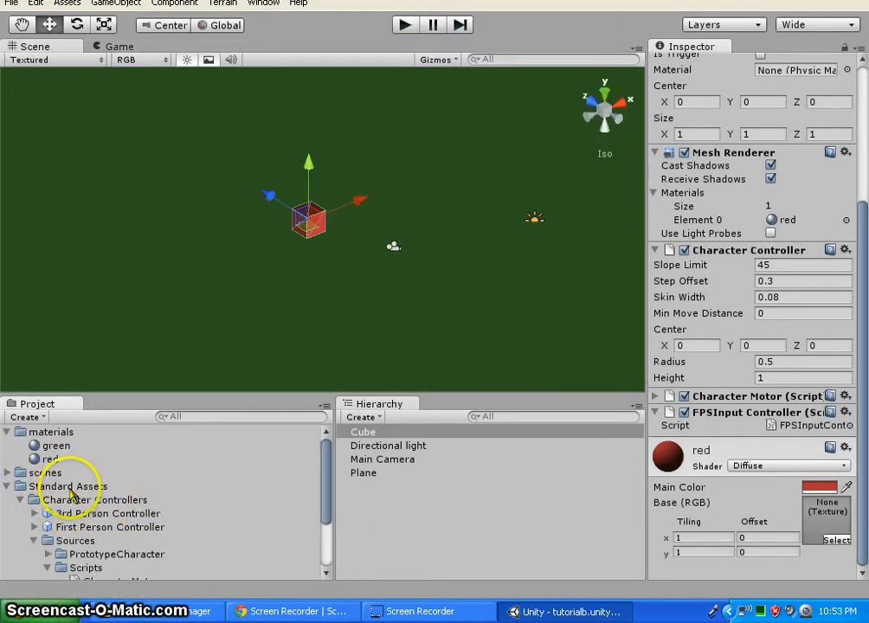
{"action": "scroll", "coordinate": [72, 494], "scroll_direction": "down", "scroll_amount": 5}
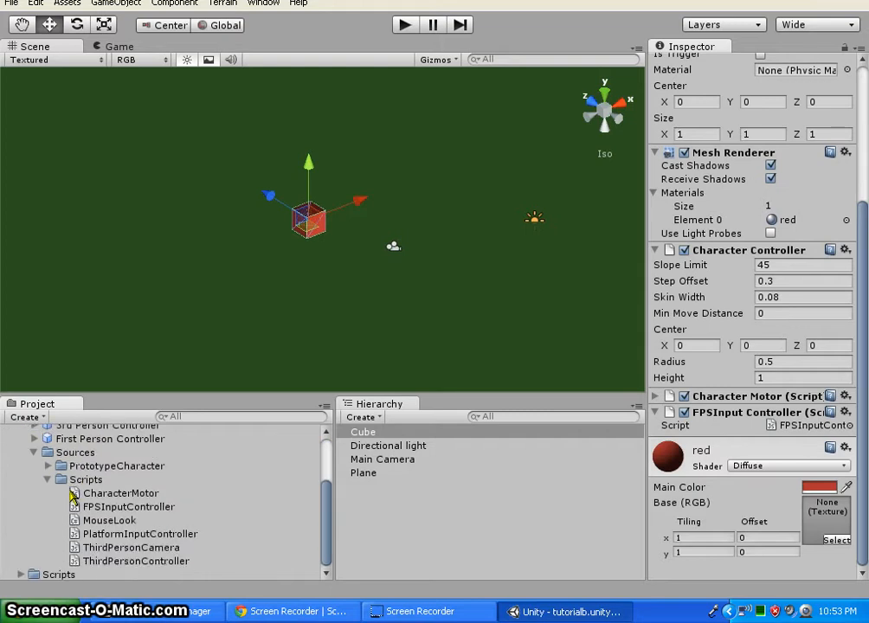
{"action": "scroll", "coordinate": [35, 495], "scroll_direction": "up", "scroll_amount": 5}
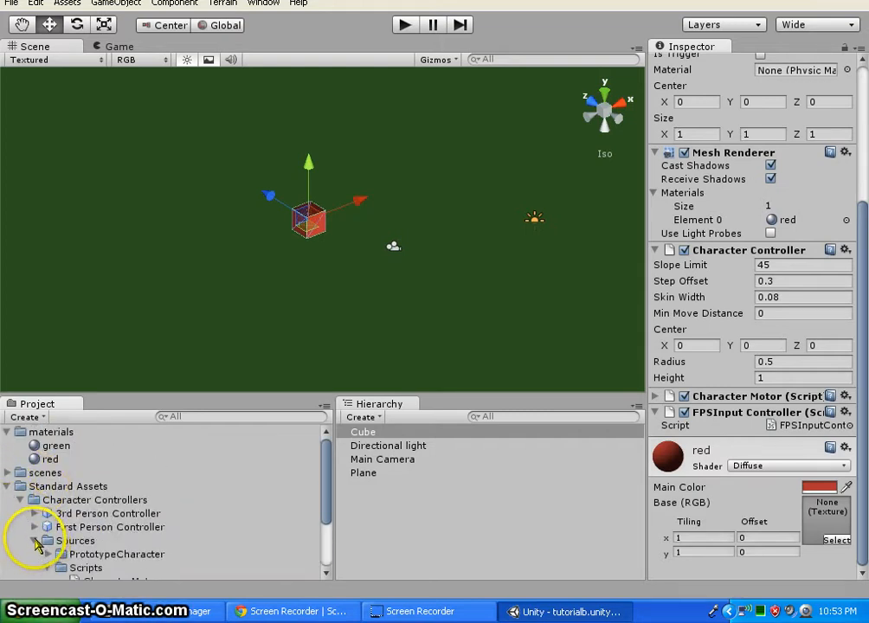
{"action": "left_click", "coordinate": [24, 506]}
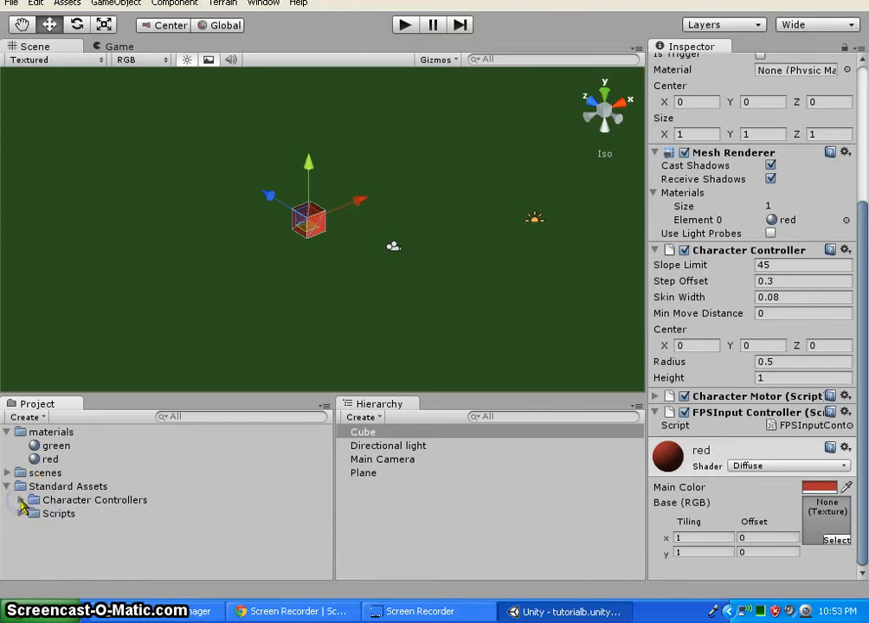
{"action": "left_click", "coordinate": [23, 506]}
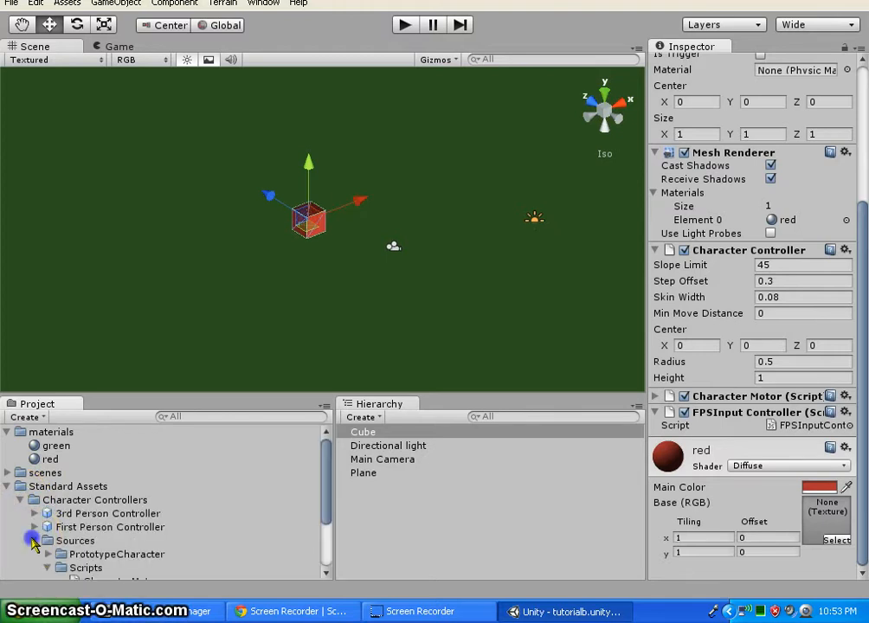
{"action": "left_click", "coordinate": [32, 542]}
{"action": "left_click", "coordinate": [32, 542]}
{"action": "scroll", "coordinate": [107, 513], "scroll_direction": "down", "scroll_amount": 3}
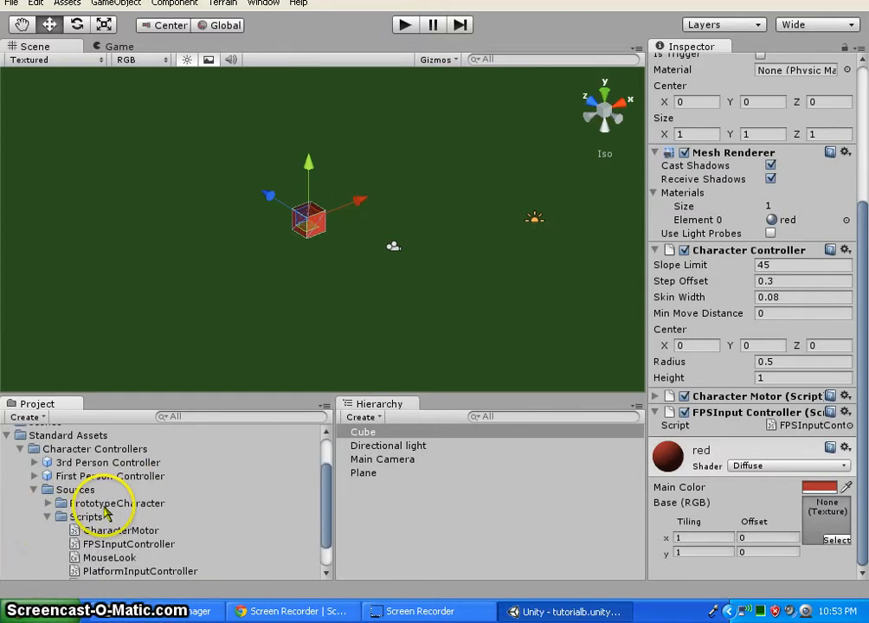
{"action": "left_click", "coordinate": [51, 518]}
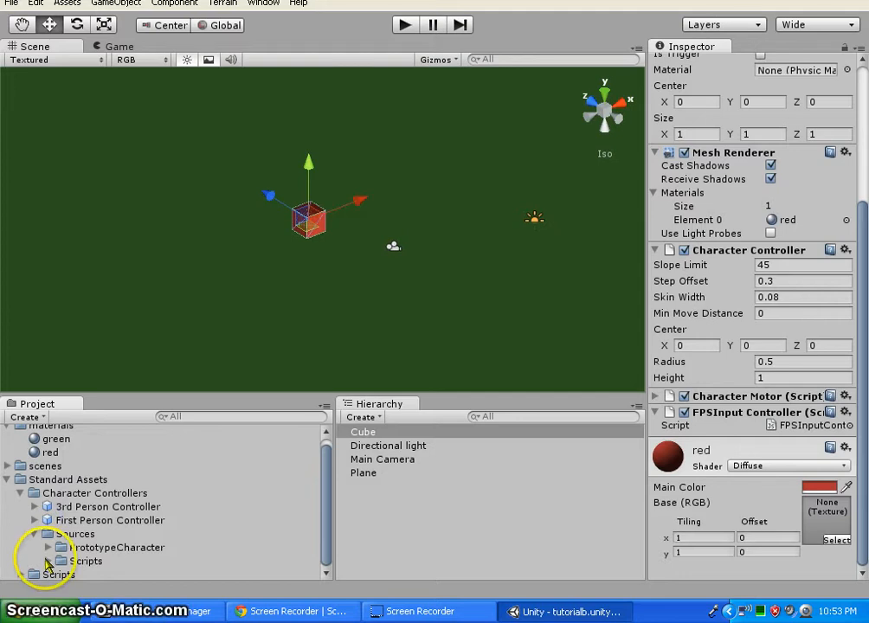
{"action": "left_click", "coordinate": [48, 560]}
{"action": "scroll", "coordinate": [58, 549], "scroll_direction": "down", "scroll_amount": 3}
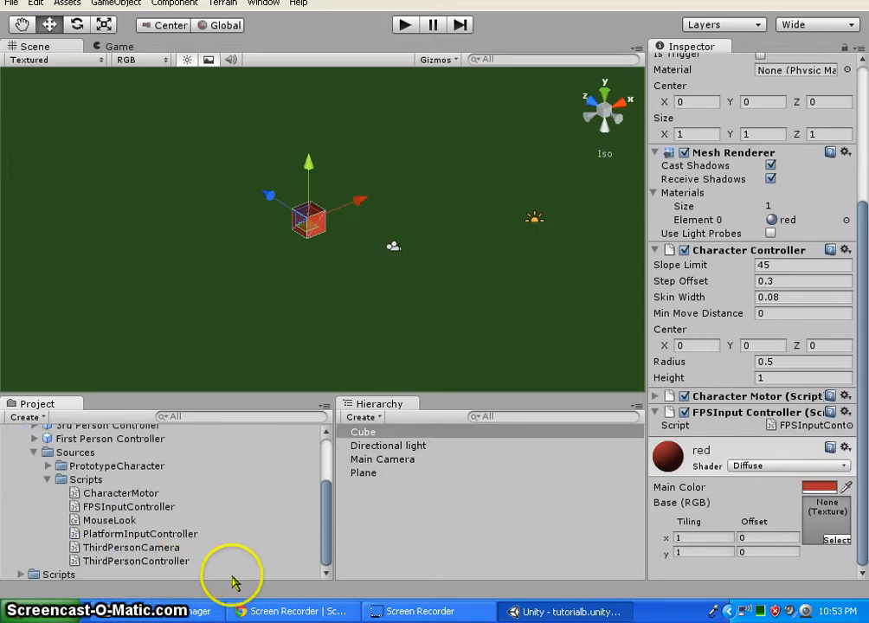
- Read through the PlatformInputController script's code, including its auto-rotate and maximum rotation speed variables and Update function
{"action": "left_click", "coordinate": [159, 537]}
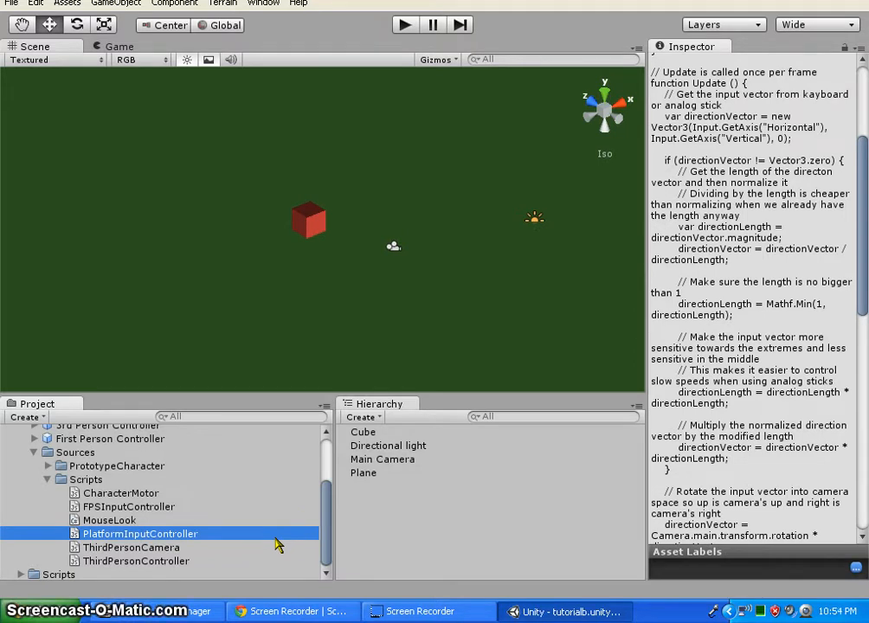
{"action": "scroll", "coordinate": [784, 260], "scroll_direction": "down", "scroll_amount": 7}
{"action": "scroll", "coordinate": [780, 277], "scroll_direction": "down", "scroll_amount": 11}
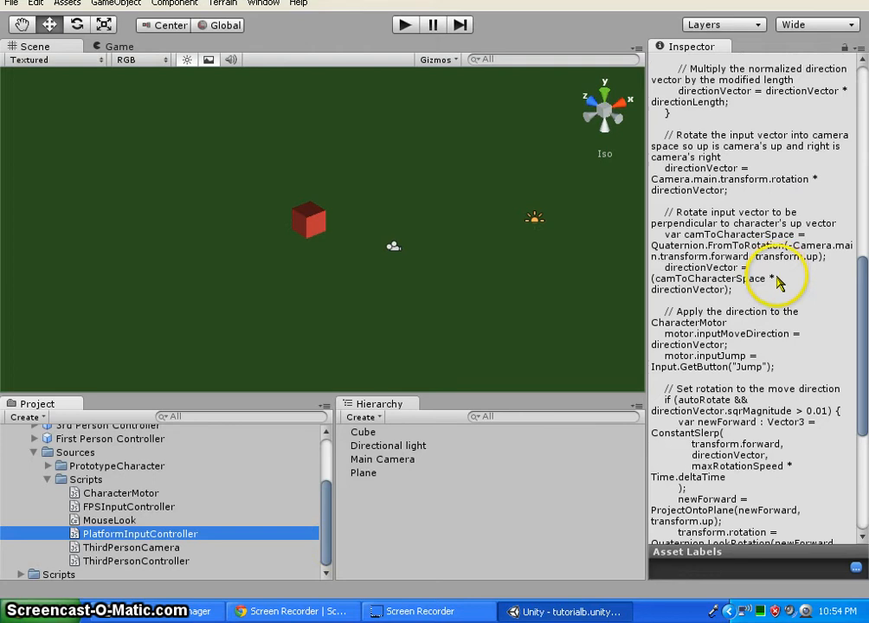
{"action": "scroll", "coordinate": [768, 364], "scroll_direction": "up", "scroll_amount": 8}
{"action": "scroll", "coordinate": [767, 372], "scroll_direction": "up", "scroll_amount": 12}
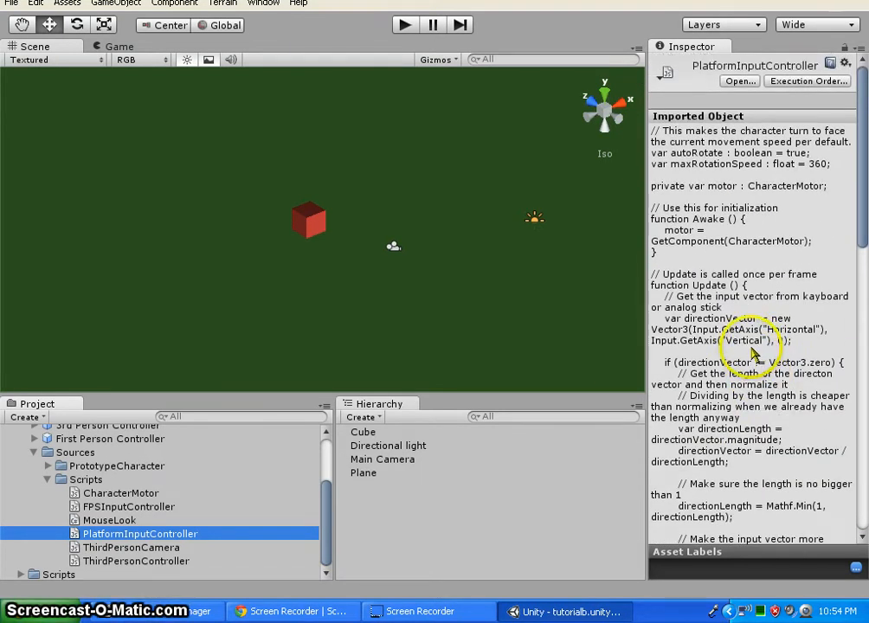
{"action": "scroll", "coordinate": [746, 348], "scroll_direction": "down", "scroll_amount": 8}
{"action": "scroll", "coordinate": [743, 345], "scroll_direction": "up", "scroll_amount": 8}
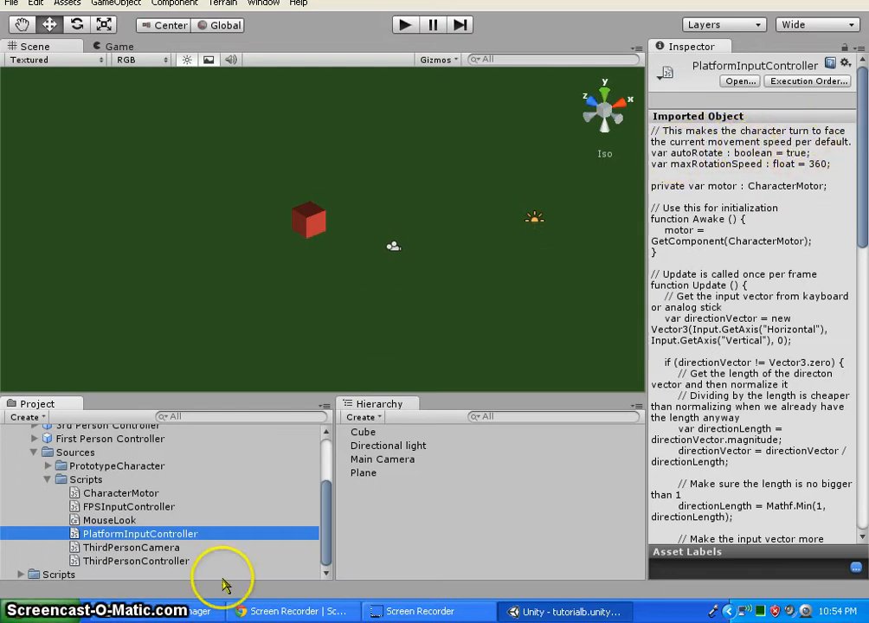
- Add the PlatformInputController script to the cube as a new component
{"action": "left_click", "coordinate": [372, 434]}
{"action": "scroll", "coordinate": [865, 396], "scroll_direction": "down", "scroll_amount": 5}
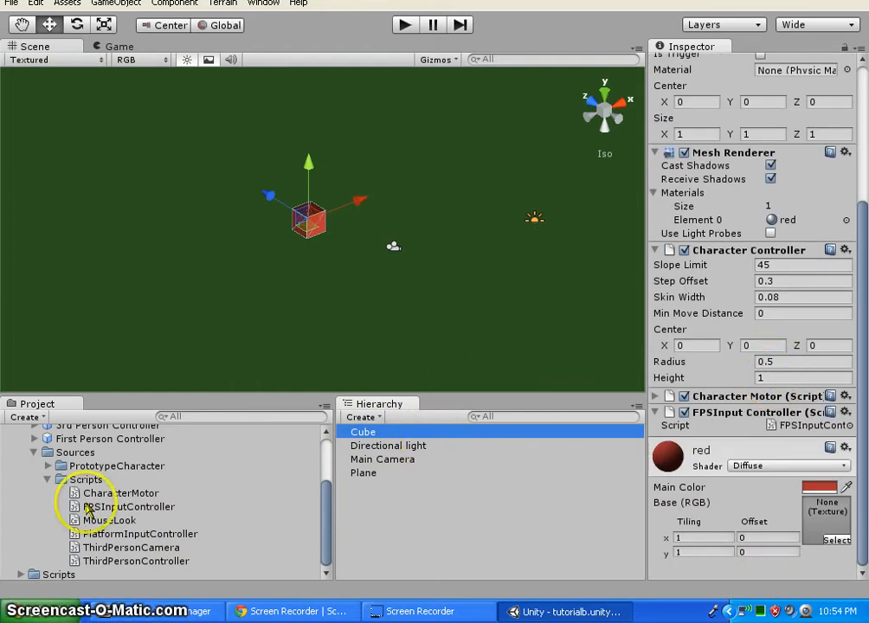
{"action": "left_click", "coordinate": [135, 537]}
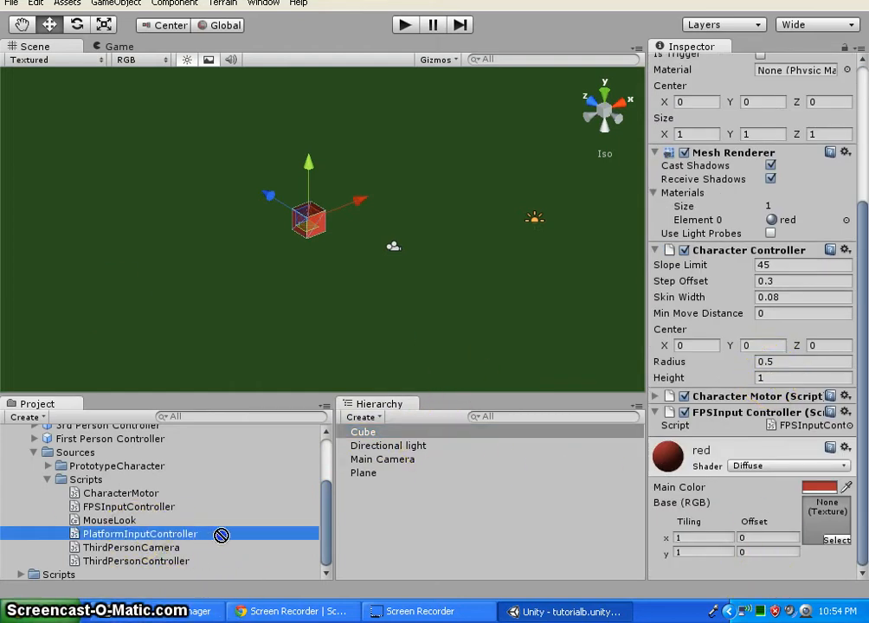
{"action": "left_click_drag", "start_coordinate": [269, 511], "coordinate": [467, 514]}
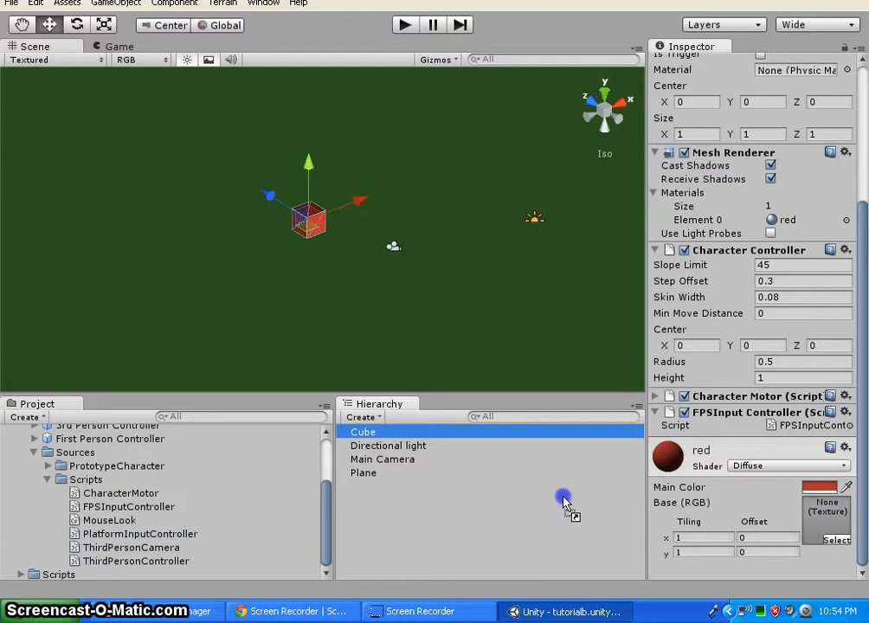
{"action": "left_click_drag", "start_coordinate": [669, 524], "coordinate": [750, 570]}
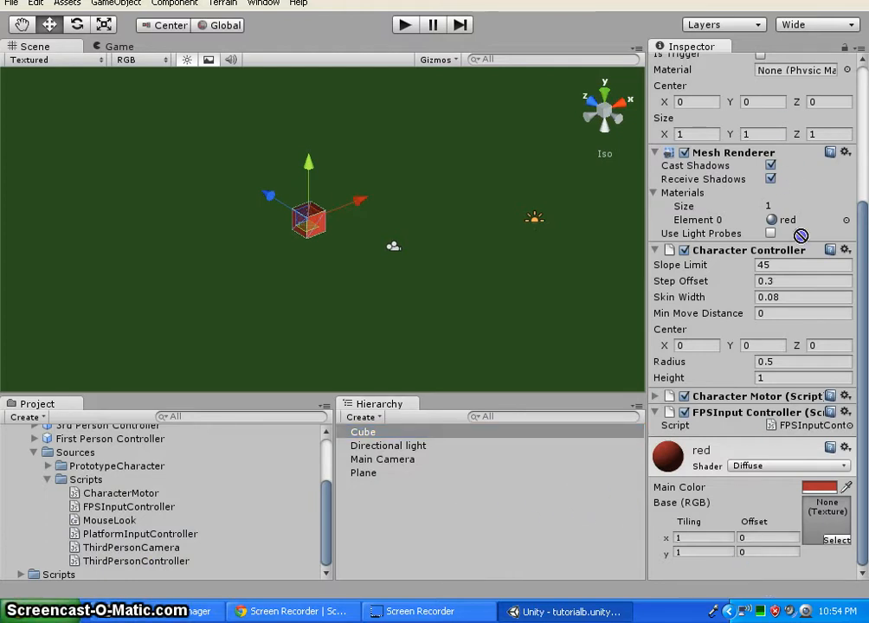
{"action": "left_click_drag", "start_coordinate": [746, 63], "coordinate": [777, 580]}
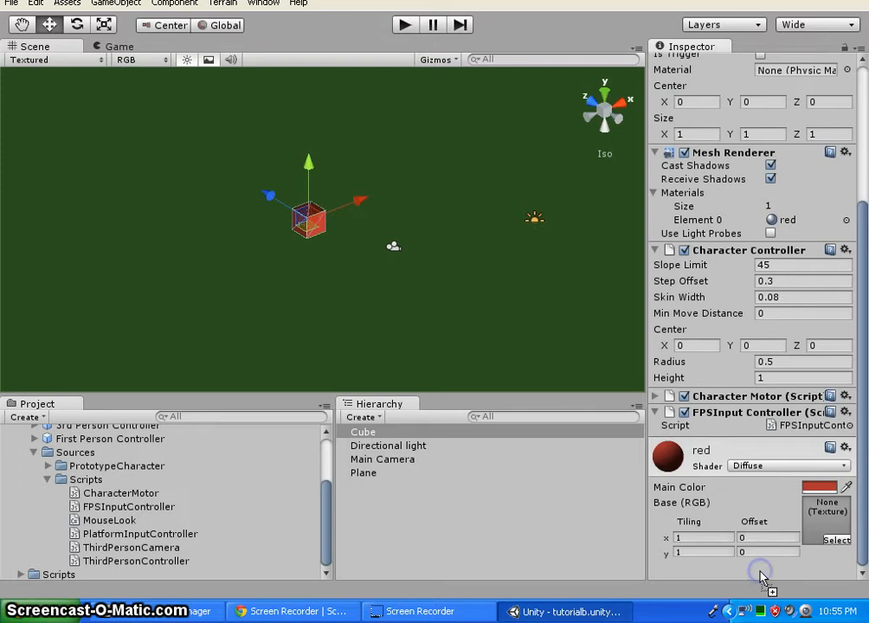
{"action": "left_click_drag", "start_coordinate": [762, 576], "coordinate": [753, 577]}
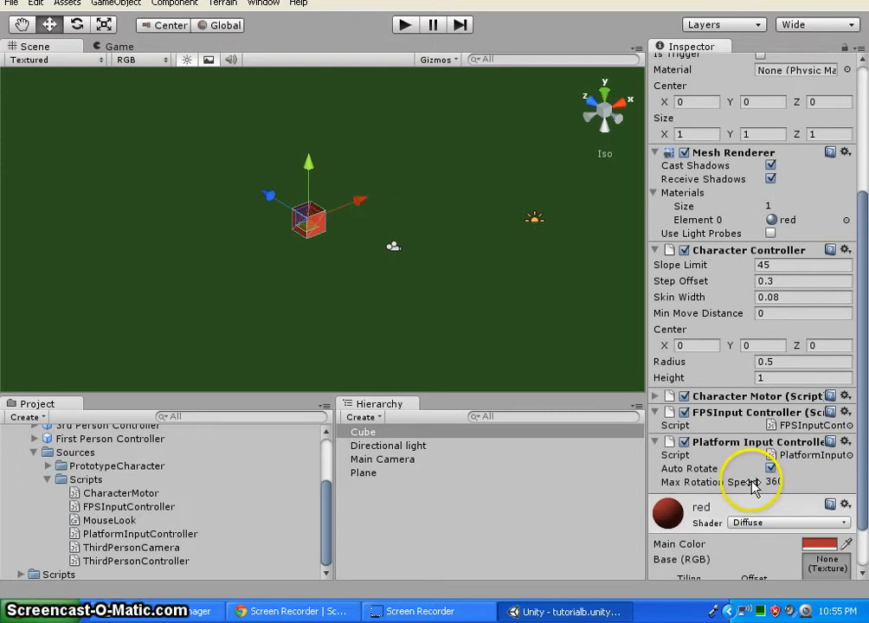
- Run the game, steer the cube around the plane in different directions to test how it turns while moving, and stop the game
{"action": "left_click", "coordinate": [405, 25]}
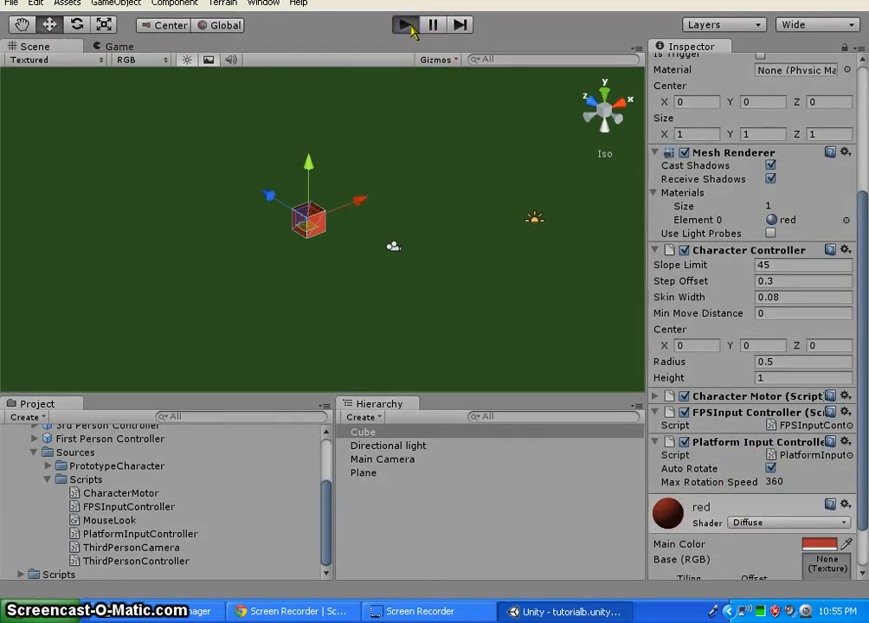
{"action": "left_click", "coordinate": [479, 188]}
{"action": "key", "text": "Up"}
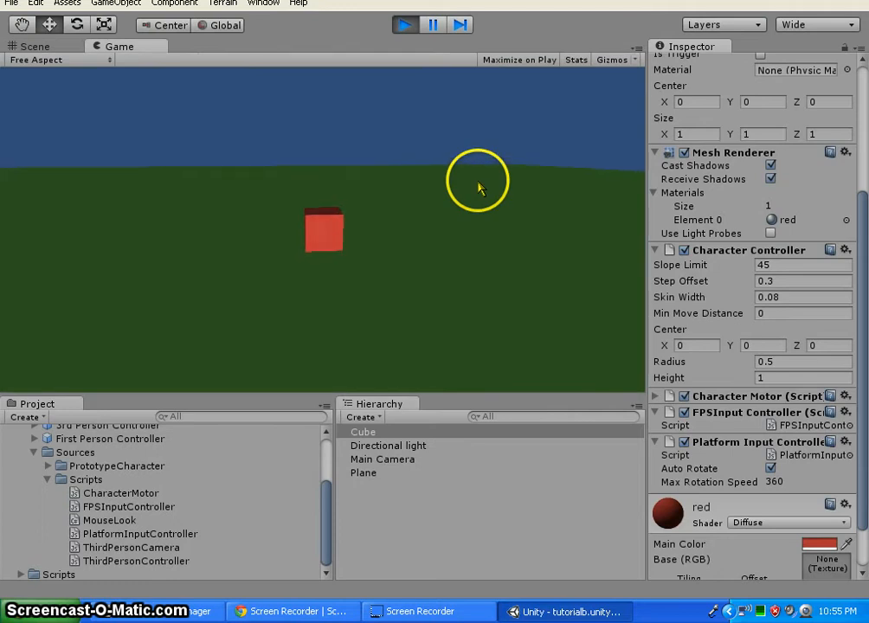
{"action": "key", "text": "Left"}
{"action": "key", "text": "Up"}
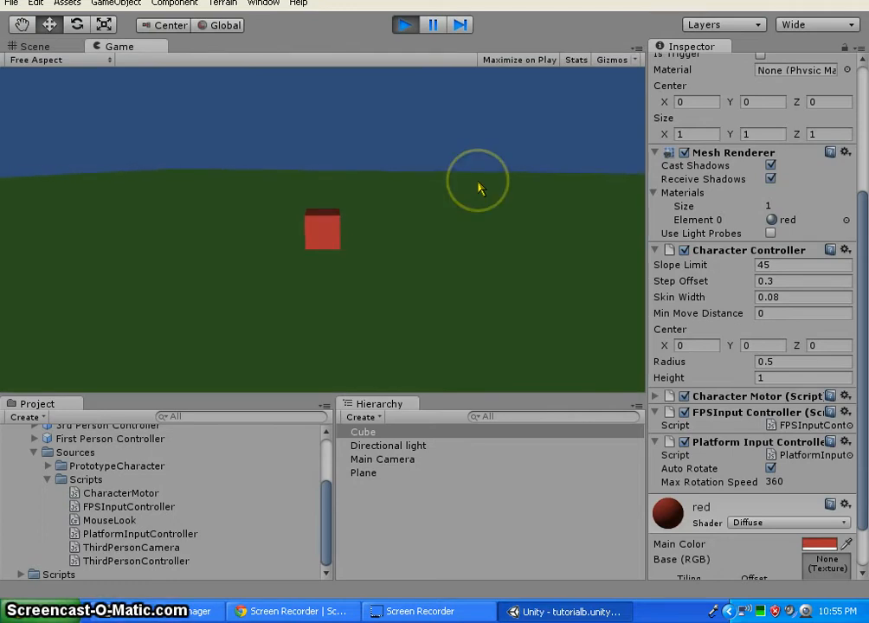
{"action": "key", "text": "Left"}
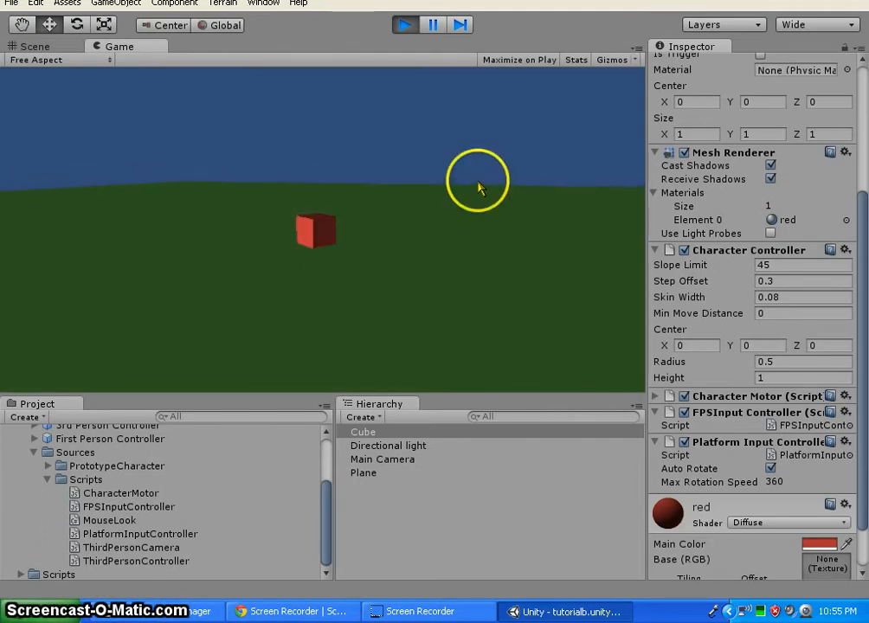
{"action": "key", "text": "Left"}
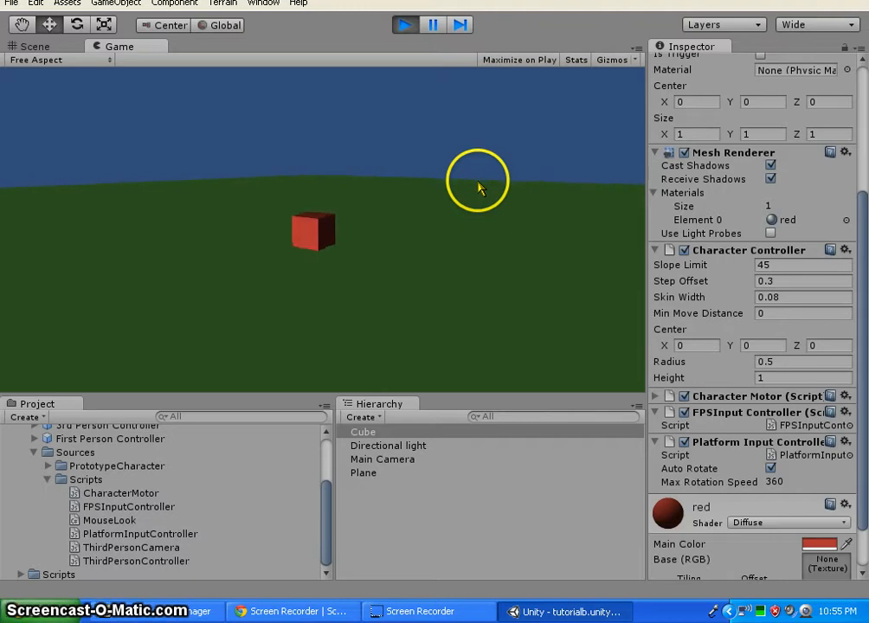
{"action": "key", "text": "Up"}
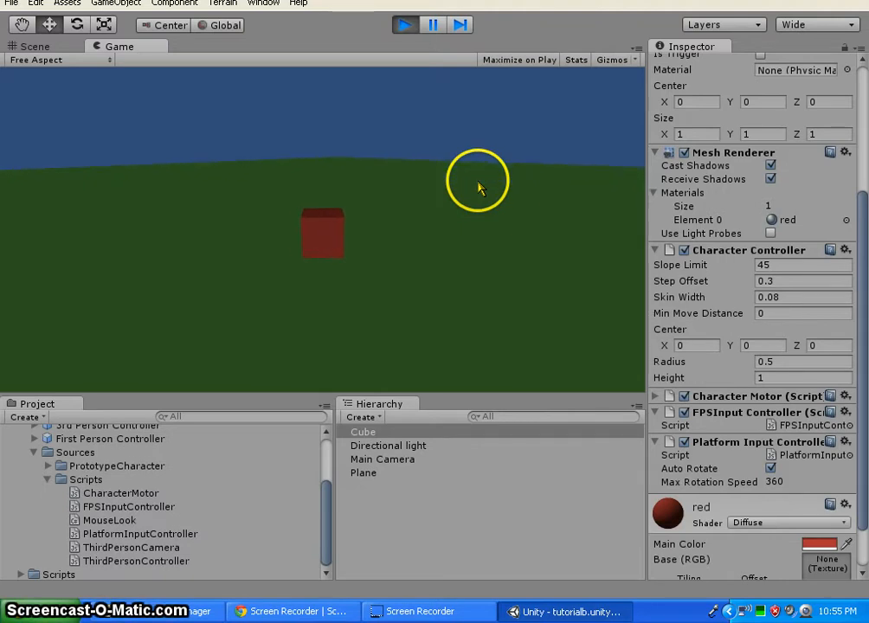
{"action": "key", "text": "Up"}
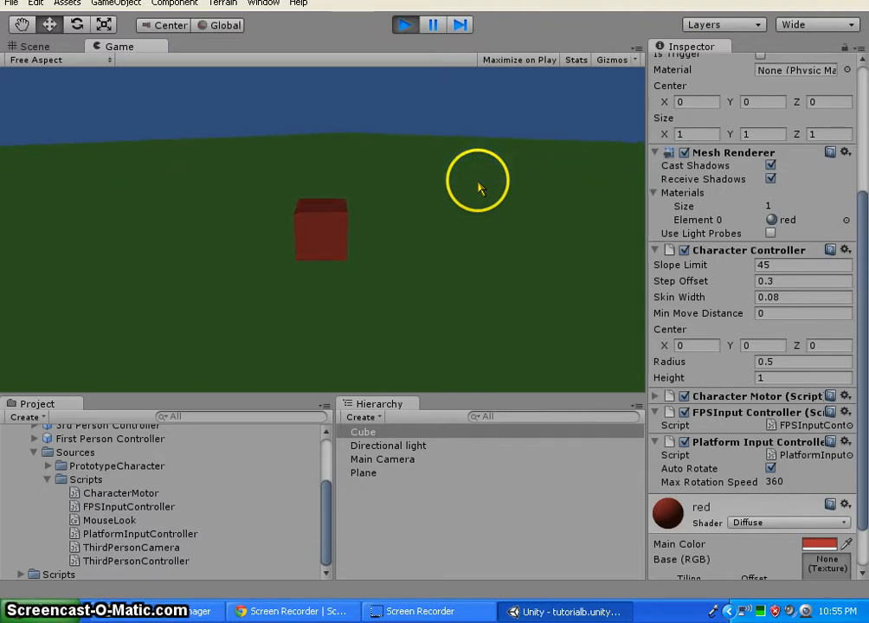
{"action": "key", "text": "Down"}
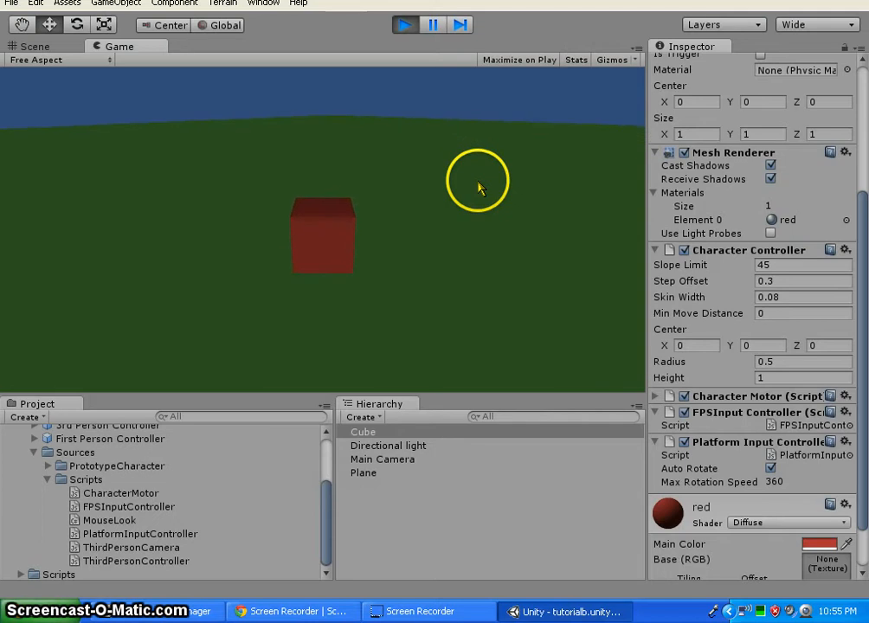
{"action": "key", "text": "Up"}
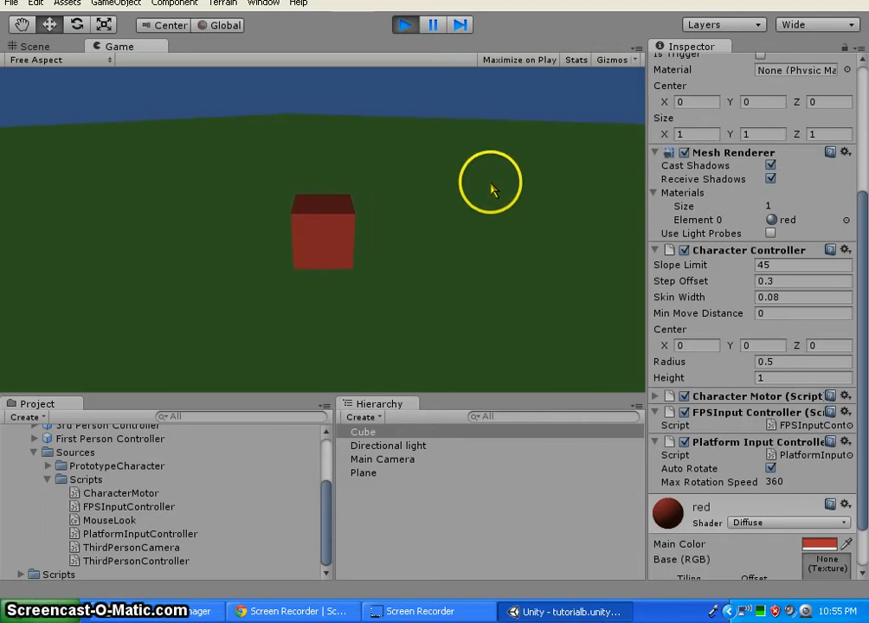
{"action": "key", "text": "Left"}
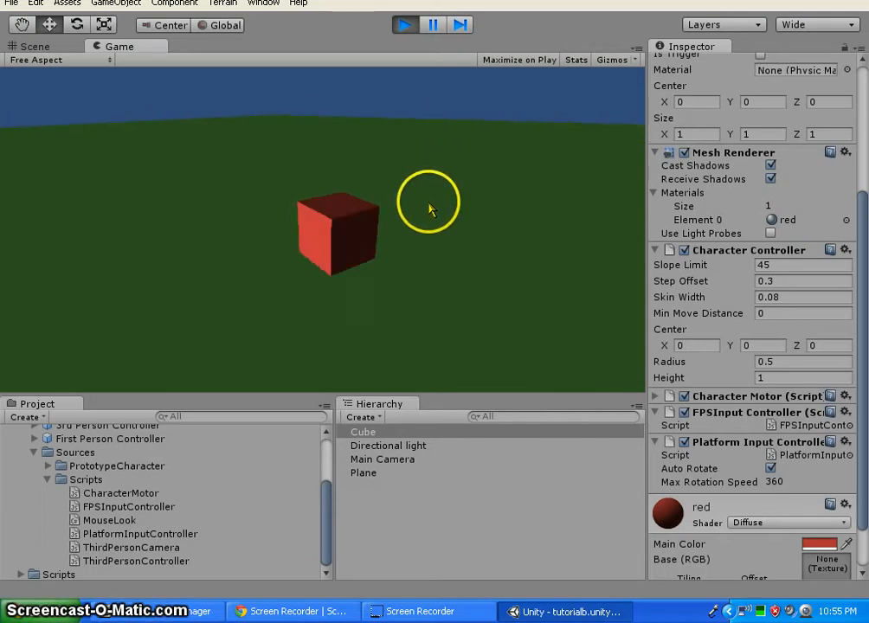
{"action": "key", "text": "Up"}
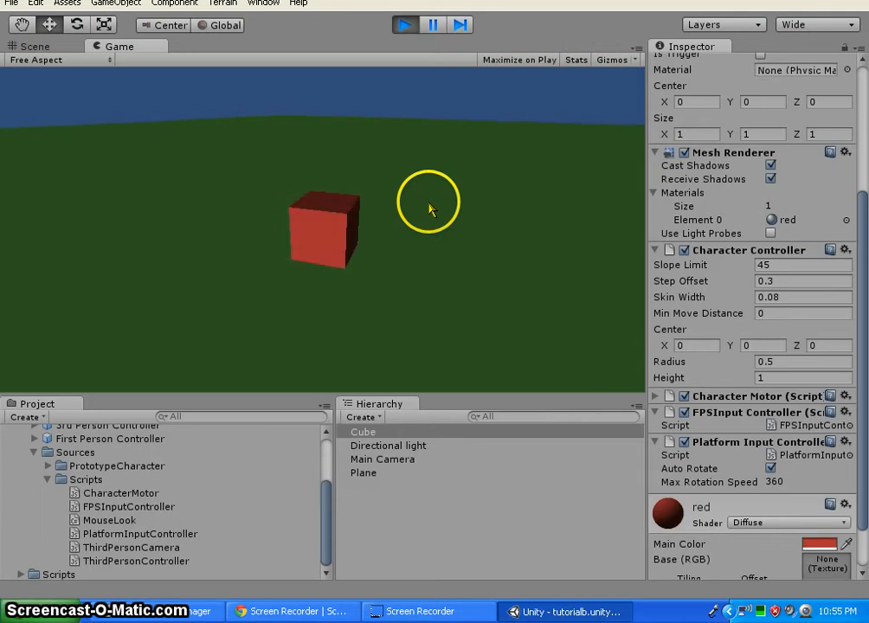
{"action": "key", "text": "Right"}
{"action": "key", "text": "Left"}
{"action": "key", "text": "Up"}
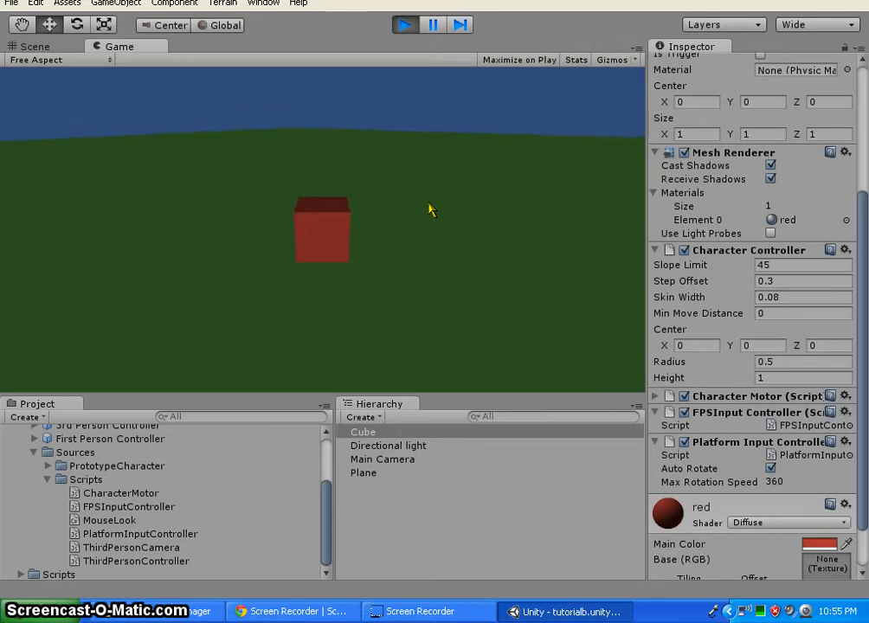
{"action": "left_click", "coordinate": [425, 191]}
{"action": "left_click", "coordinate": [405, 26]}
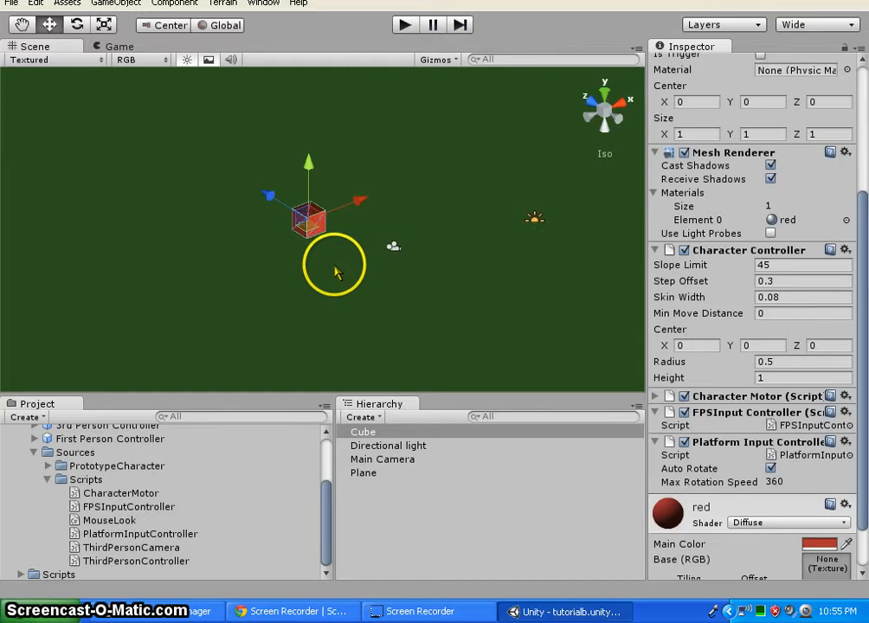
- Set the green plane's scale to 5 on both X and Z
{"action": "scroll", "coordinate": [296, 300], "scroll_direction": "down", "scroll_amount": 5}
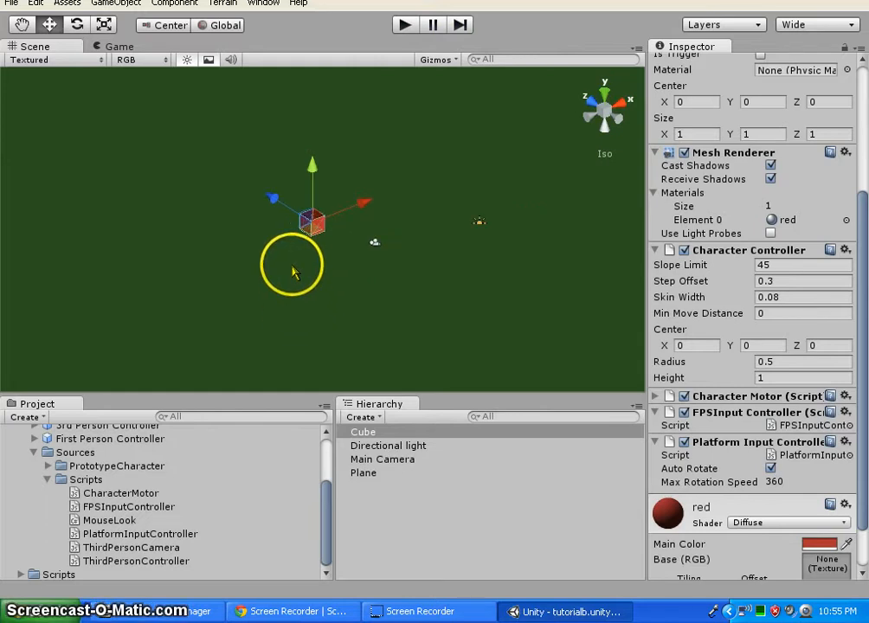
{"action": "left_click", "coordinate": [400, 289]}
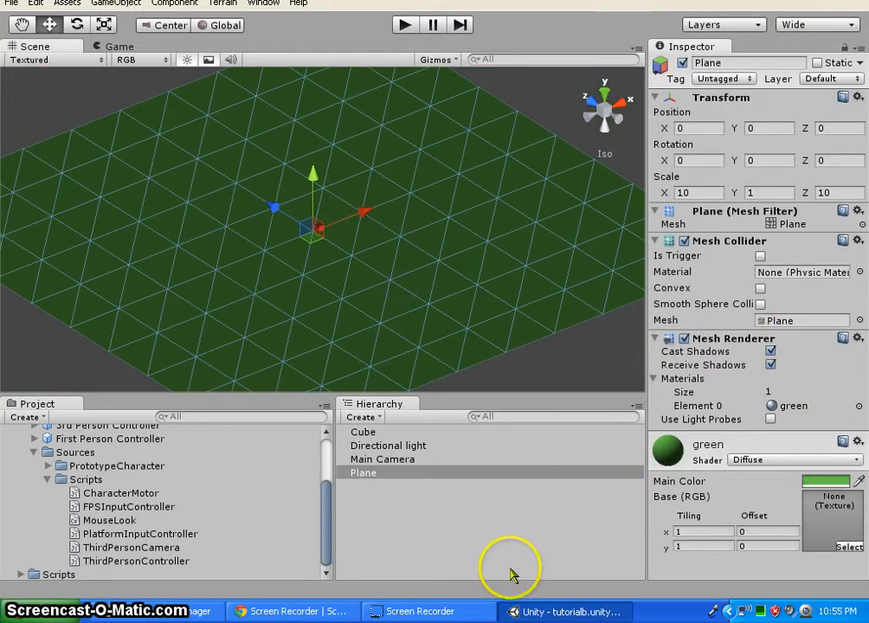
{"action": "left_click", "coordinate": [702, 193]}
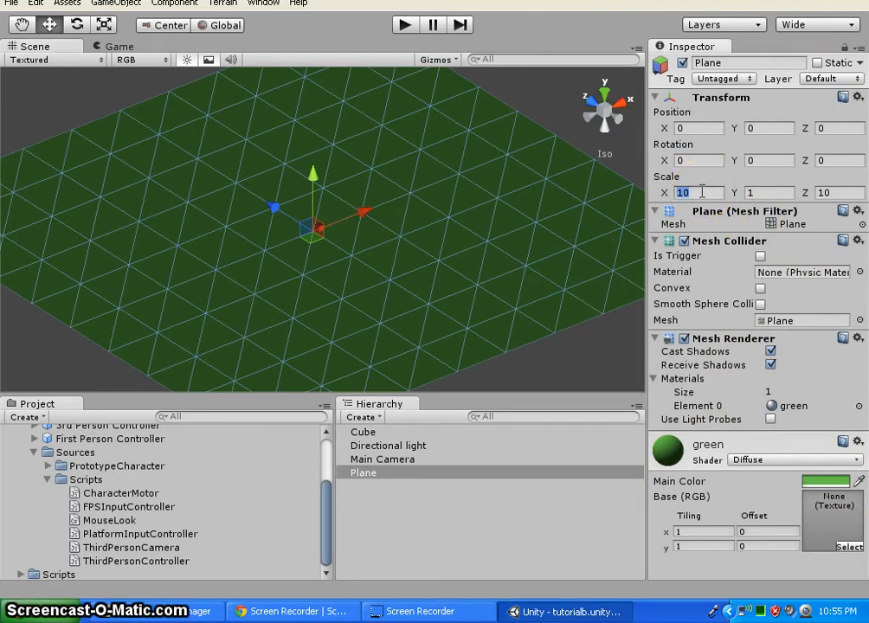
{"action": "type", "text": "5"}
{"action": "left_click", "coordinate": [843, 195]}
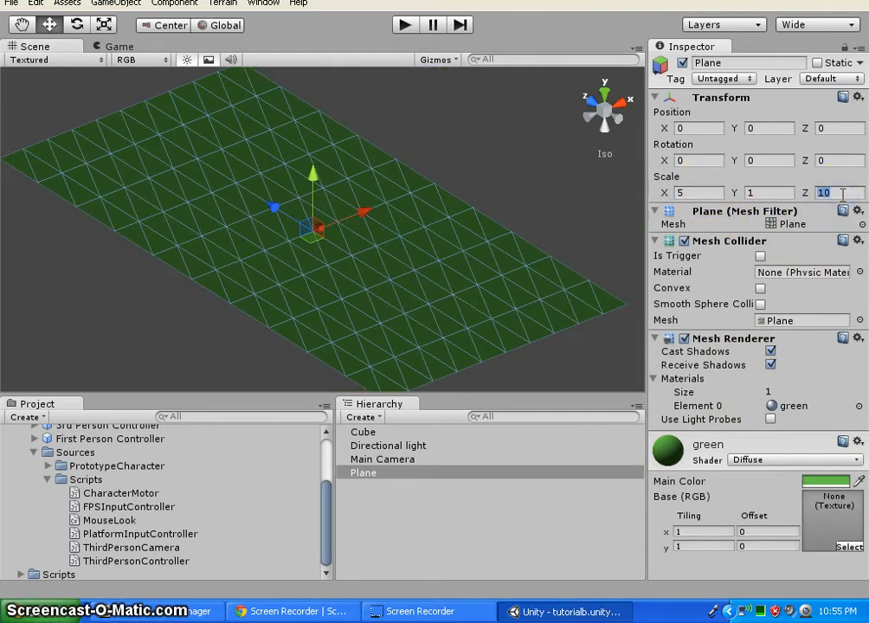
{"action": "type", "text": "5"}
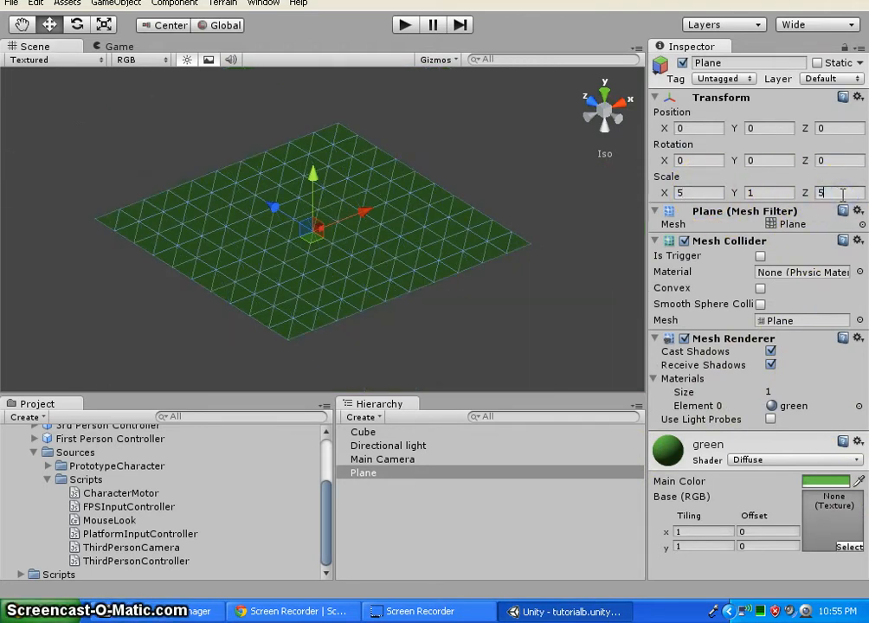
{"action": "left_click", "coordinate": [744, 567]}
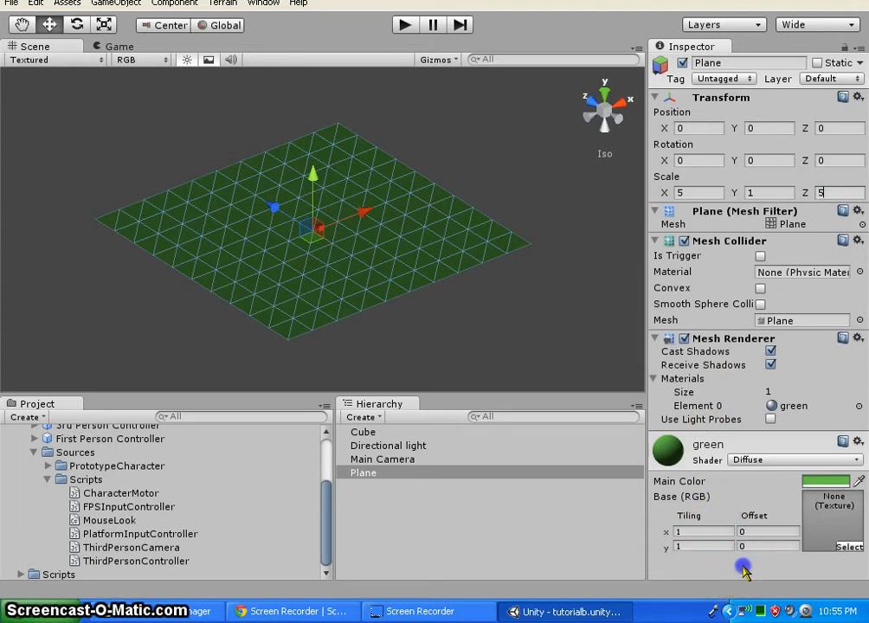
- Run the game, steer the cube back and forth on the resized plane to test its turning, and stop the game
{"action": "left_click", "coordinate": [404, 25]}
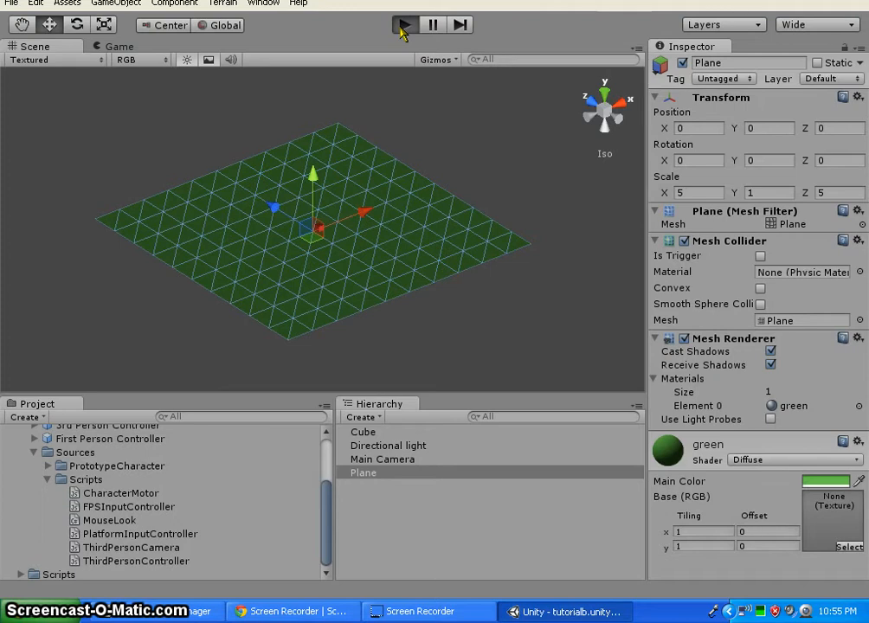
{"action": "left_click", "coordinate": [434, 151]}
{"action": "key", "text": "Right"}
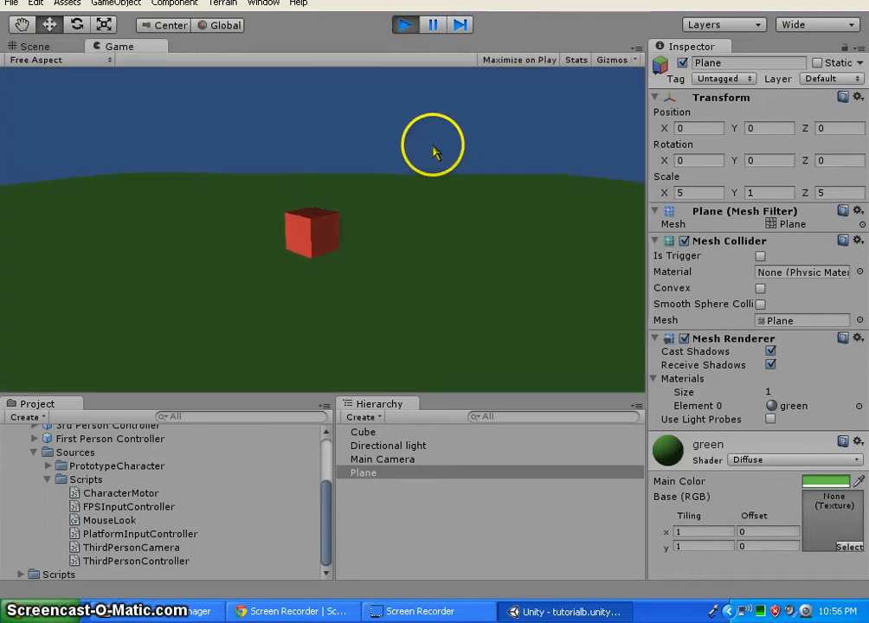
{"action": "key", "text": "Left"}
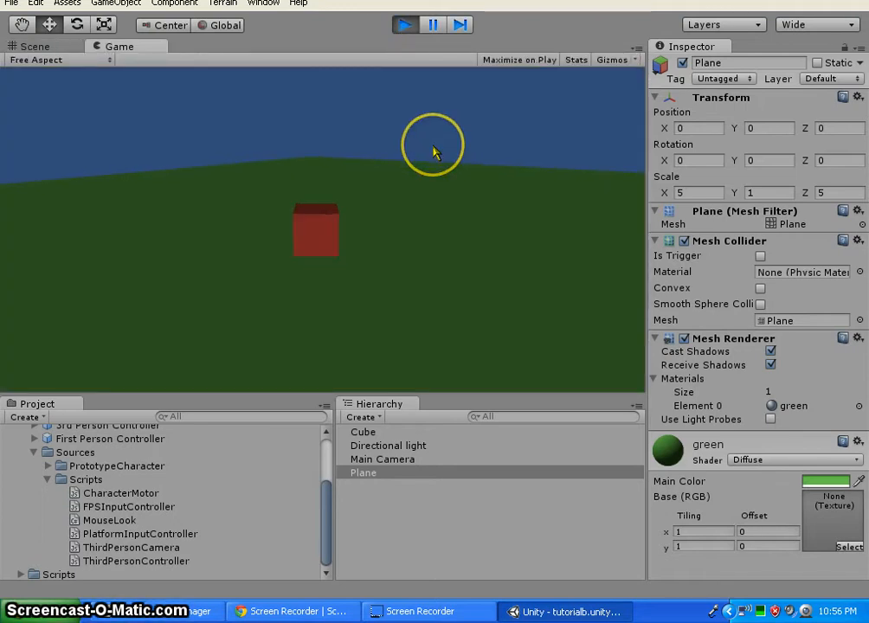
{"action": "key", "text": "Right"}
{"action": "key", "text": "Left"}
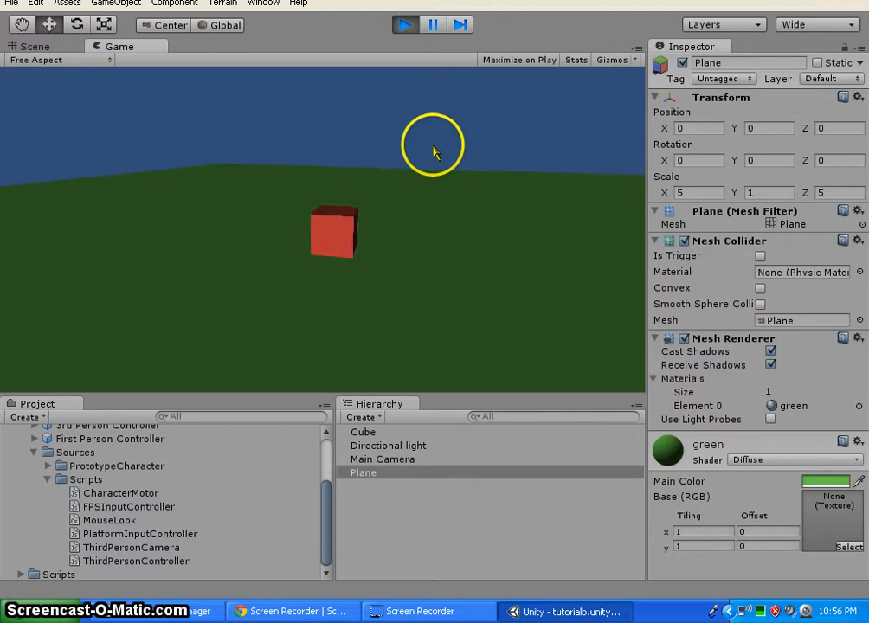
{"action": "key", "text": "Right"}
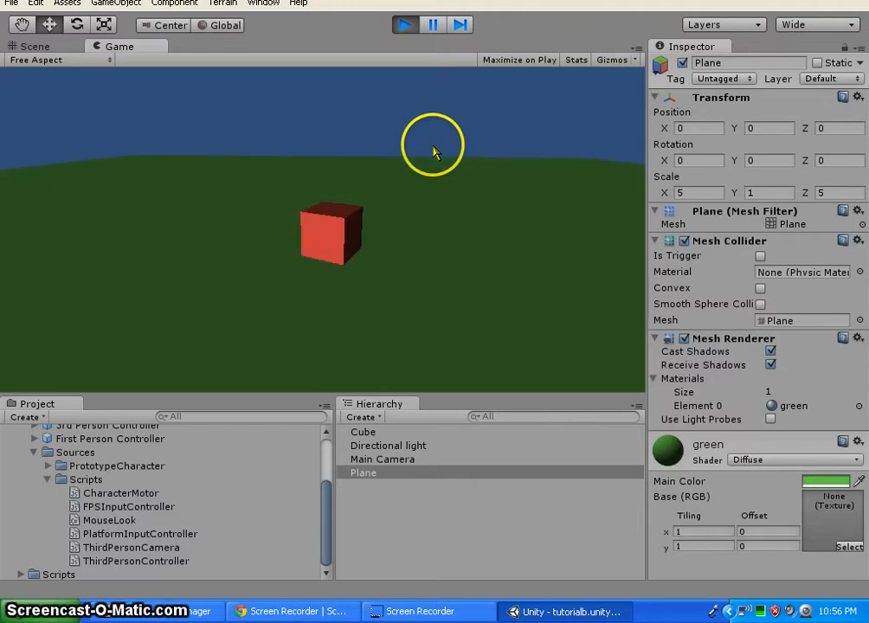
{"action": "key", "text": "Left"}
{"action": "left_click", "coordinate": [398, 27]}
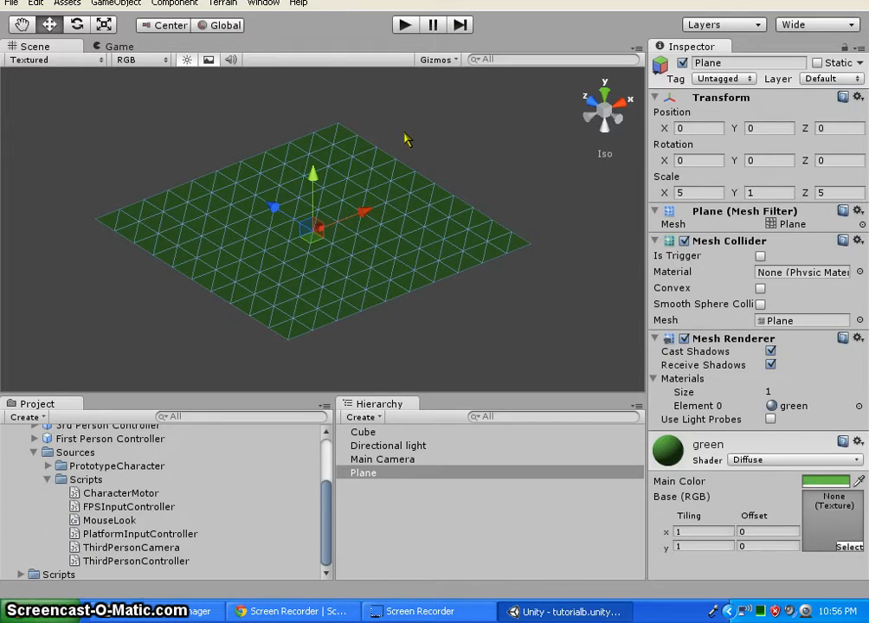
- Frame the red cube in the scene and create a second cube object at that spot
{"action": "double_click", "coordinate": [387, 433]}
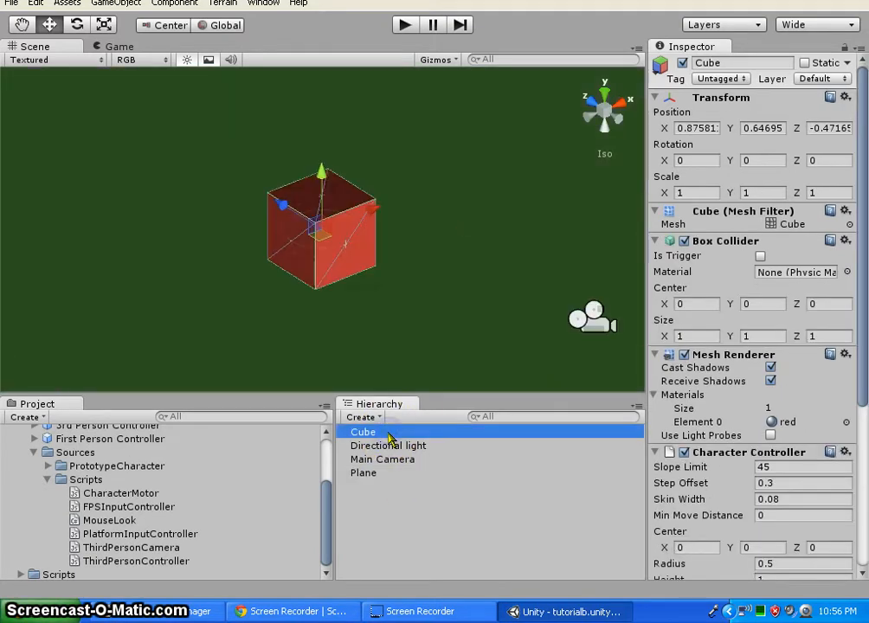
{"action": "left_click_drag", "start_coordinate": [364, 240], "coordinate": [499, 316], "text": "alt"}
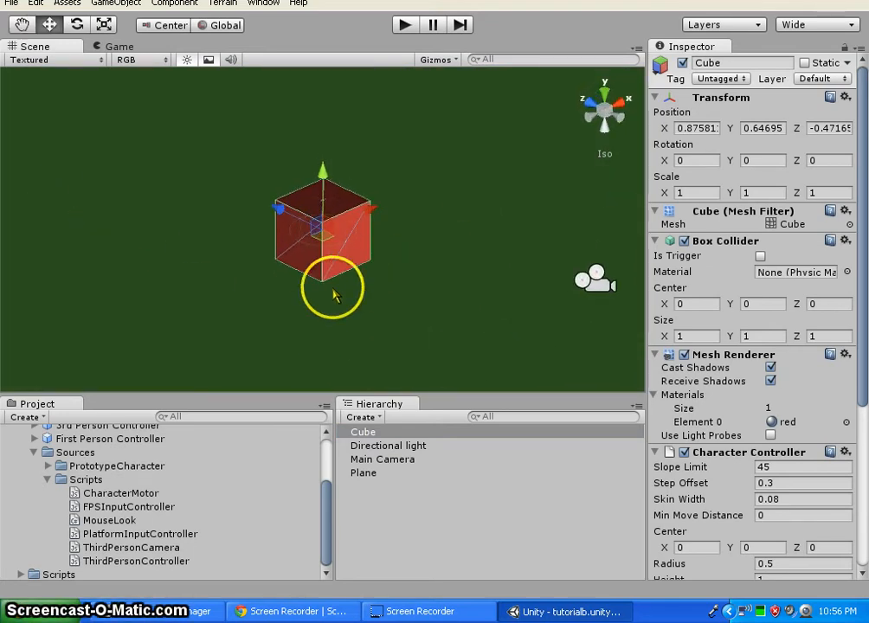
{"action": "left_click_drag", "start_coordinate": [329, 563], "coordinate": [327, 502]}
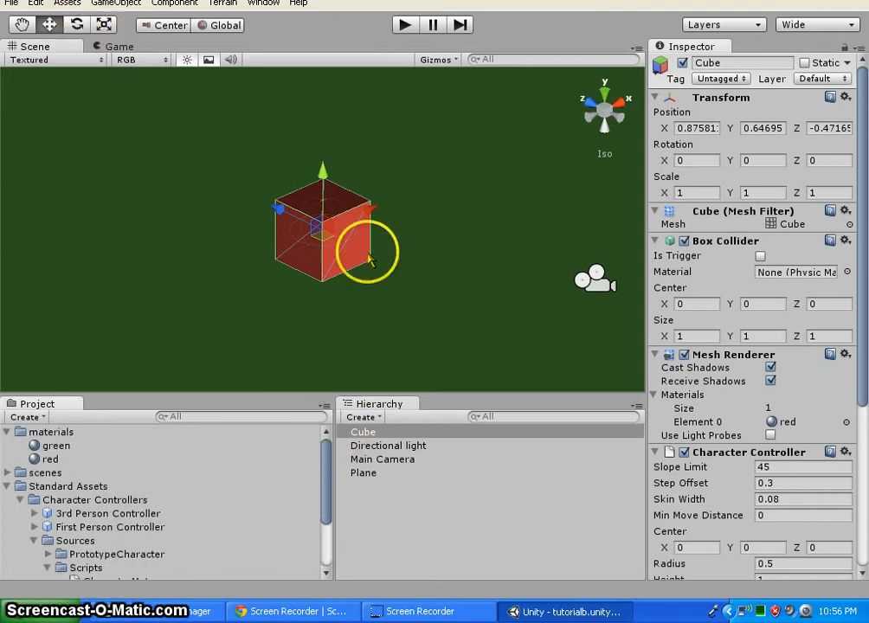
{"action": "left_click", "coordinate": [115, 7]}
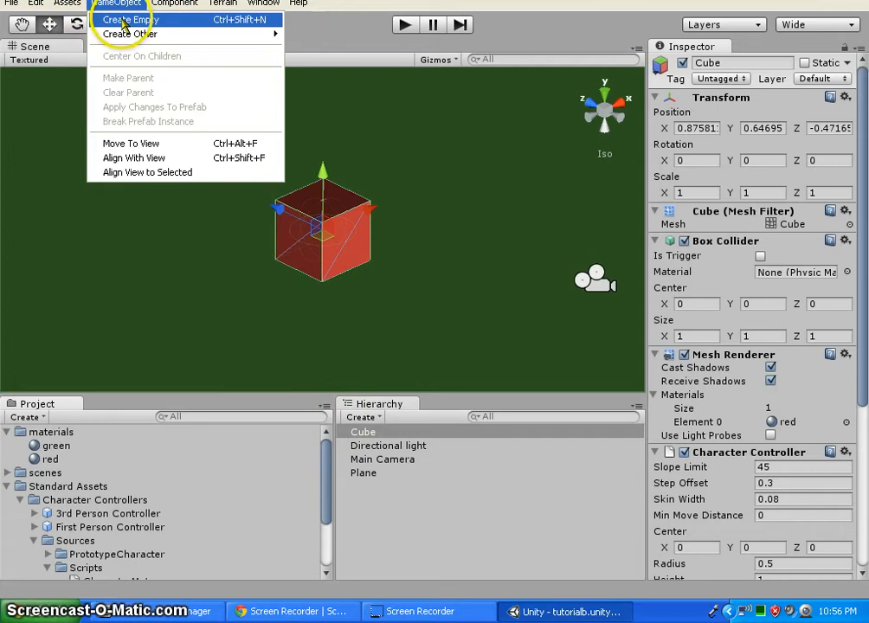
{"action": "left_click", "coordinate": [161, 36]}
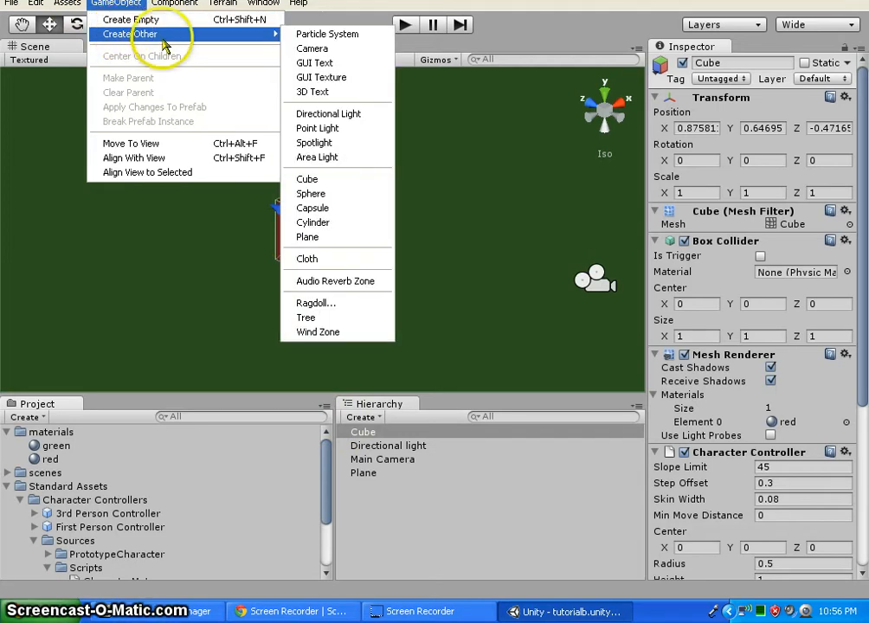
{"action": "left_click", "coordinate": [363, 183]}
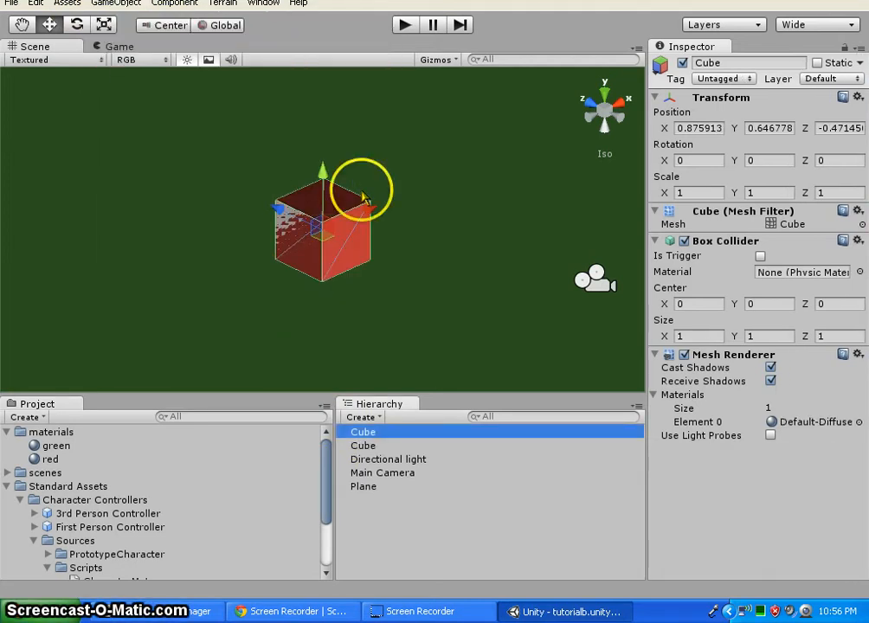
{"action": "scroll", "coordinate": [325, 252], "scroll_direction": "down", "scroll_amount": 4}
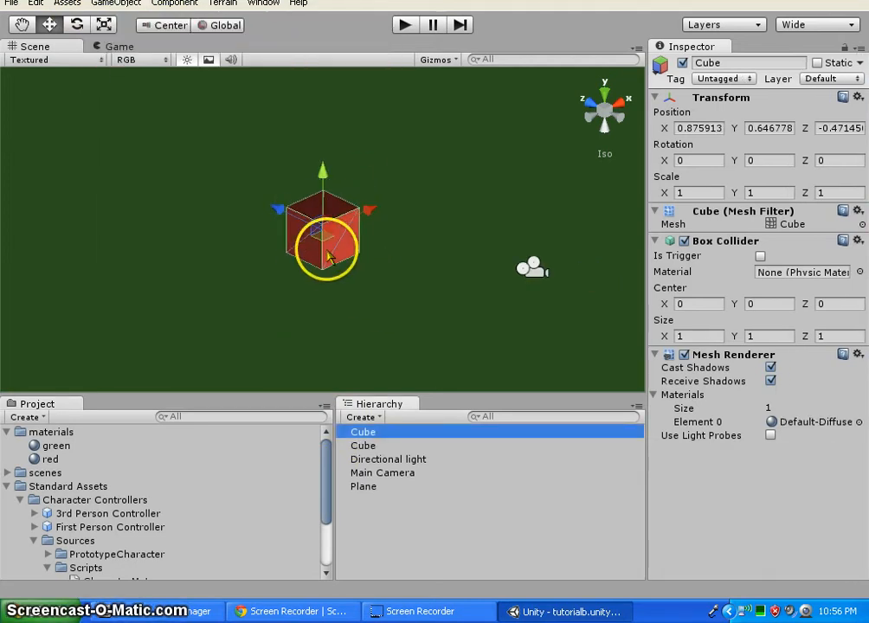
- Set the new default-material cube's position to 0 on X, Y and Z
{"action": "left_click", "coordinate": [390, 446]}
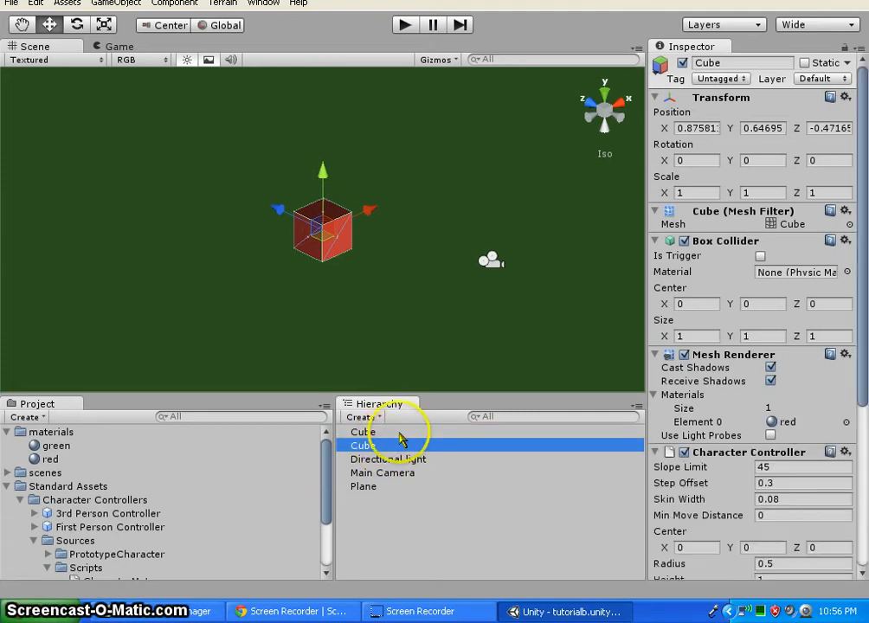
{"action": "left_click", "coordinate": [400, 433]}
{"action": "left_click", "coordinate": [704, 129]}
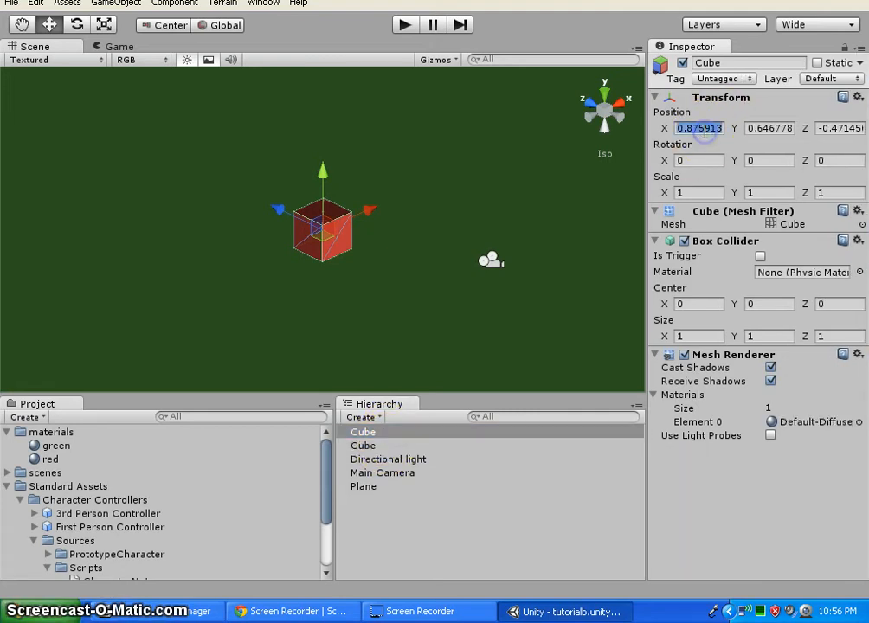
{"action": "type", "text": "0"}
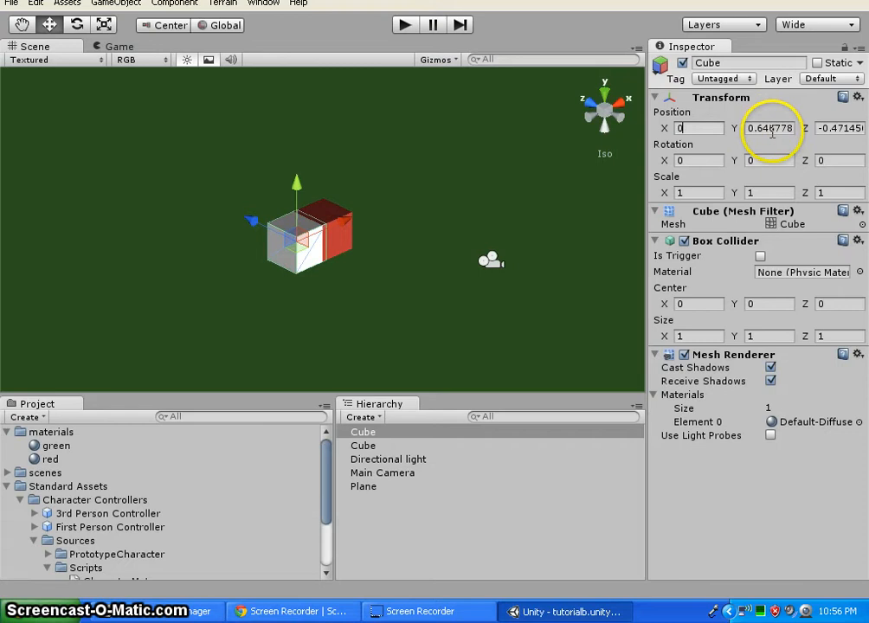
{"action": "left_click", "coordinate": [772, 129]}
{"action": "type", "text": "0"}
{"action": "left_click", "coordinate": [836, 129]}
{"action": "type", "text": "0"}
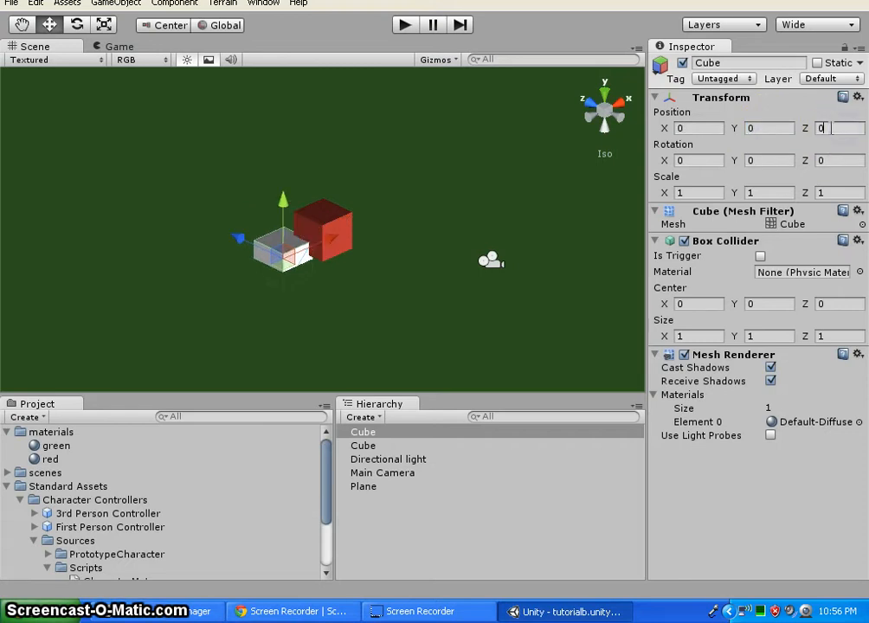
{"action": "left_click", "coordinate": [746, 495]}
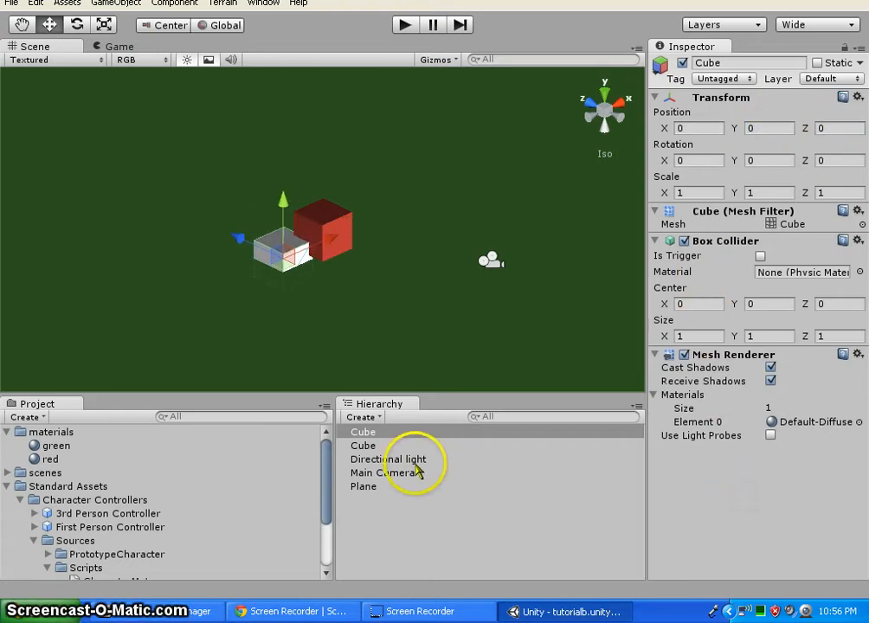
- Rename the red cube with the character controller as Cubebody
{"action": "left_click", "coordinate": [363, 446]}
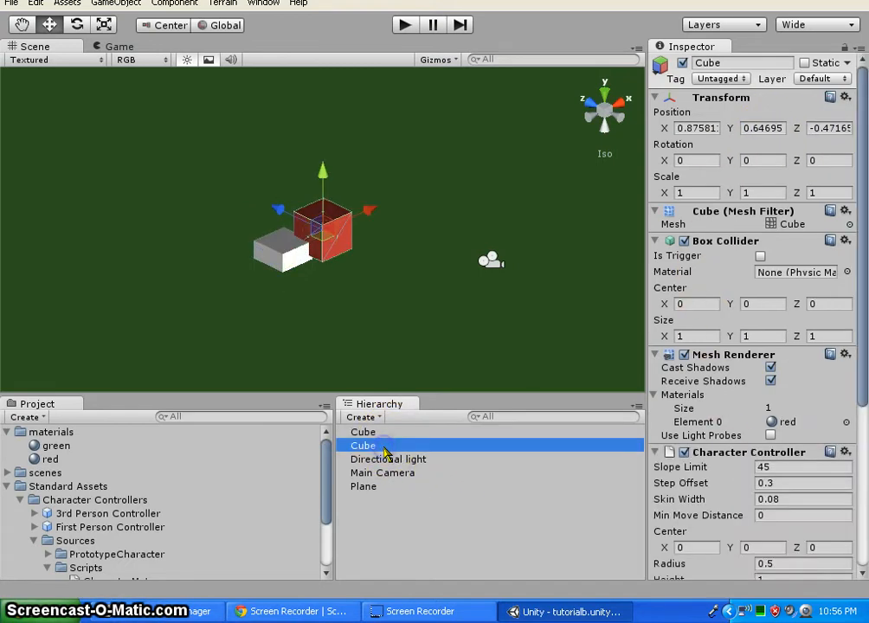
{"action": "left_click", "coordinate": [388, 447]}
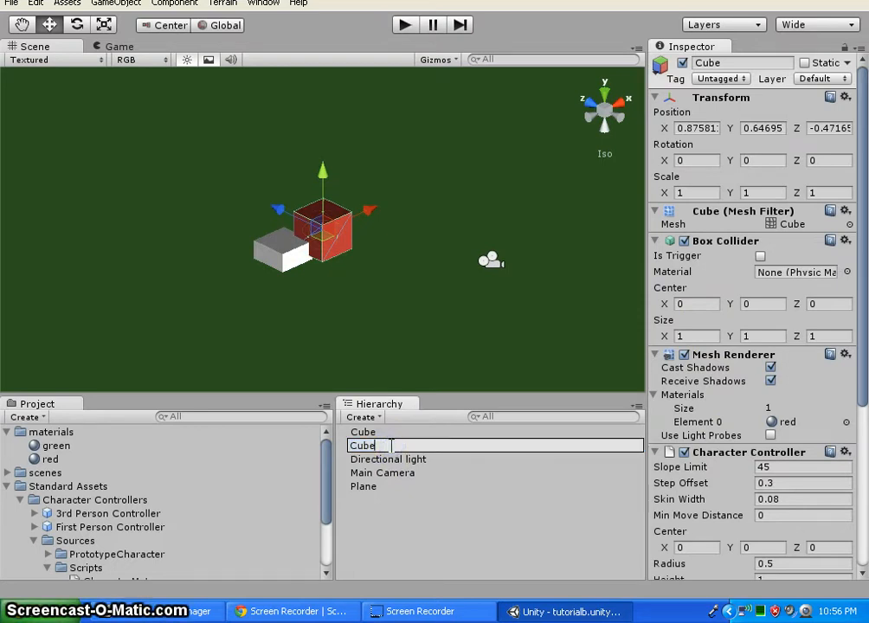
{"action": "type", "text": "Cubebody"}
{"action": "left_click", "coordinate": [437, 530]}
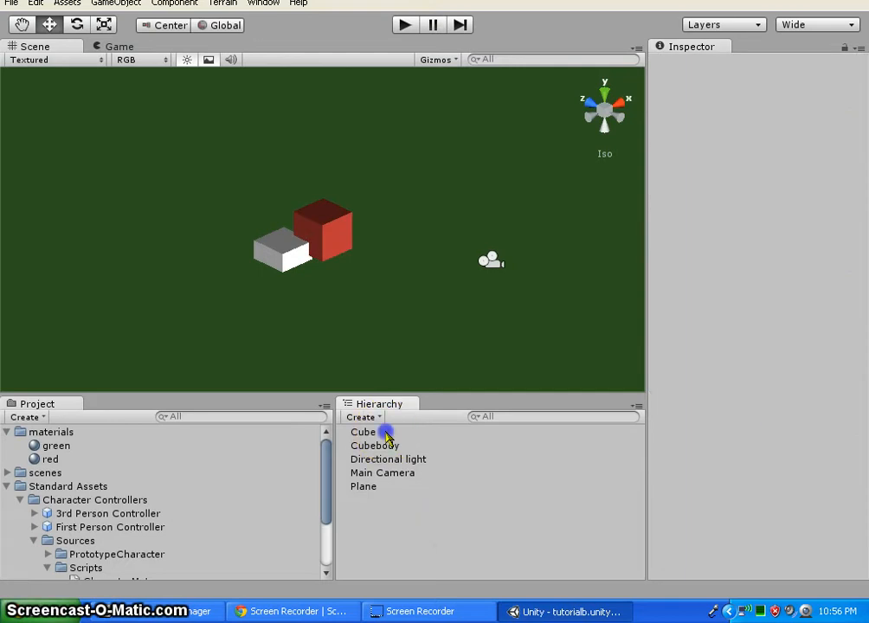
- Rename the new white cube as Cubehead
{"action": "left_click", "coordinate": [364, 432]}
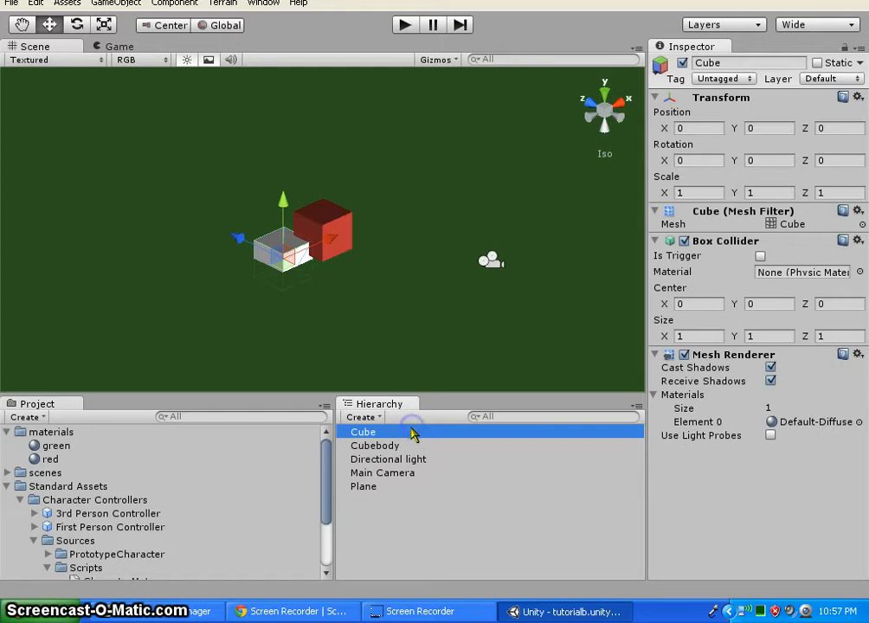
{"action": "left_click", "coordinate": [410, 432]}
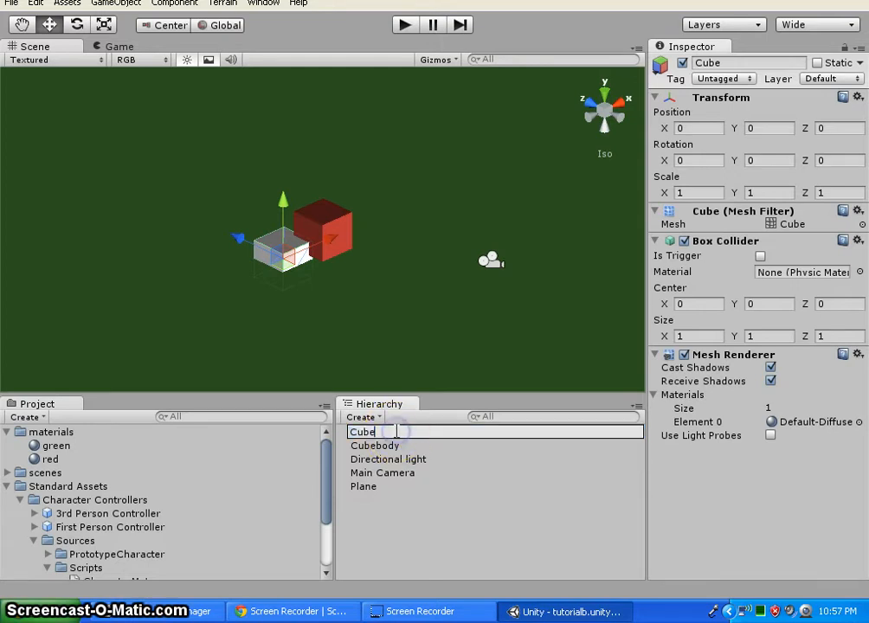
{"action": "type", "text": "head"}
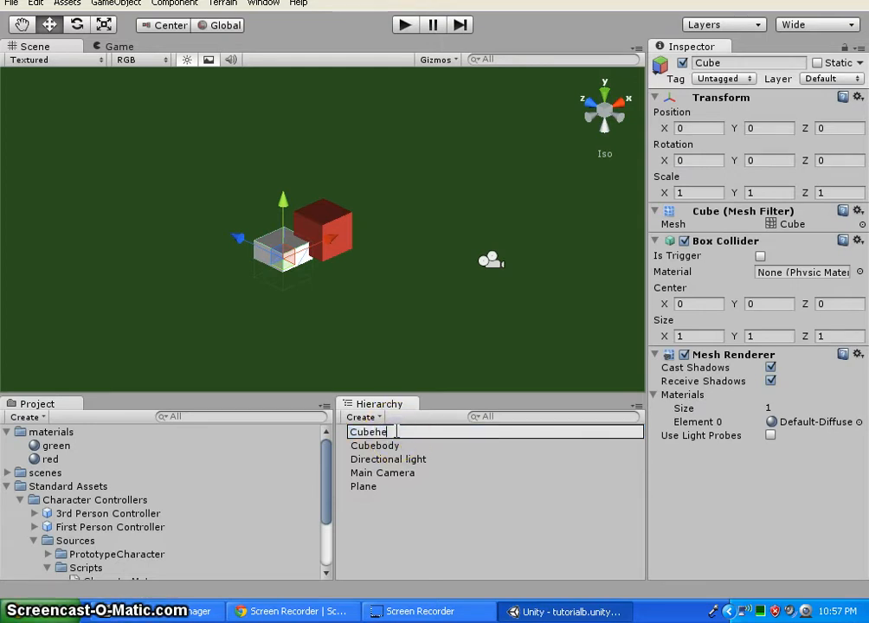
{"action": "left_click", "coordinate": [424, 535]}
- Scale Cubehead to 0.5 on all three axes and raise it to a Y position of about 1.58
{"action": "left_click", "coordinate": [282, 247]}
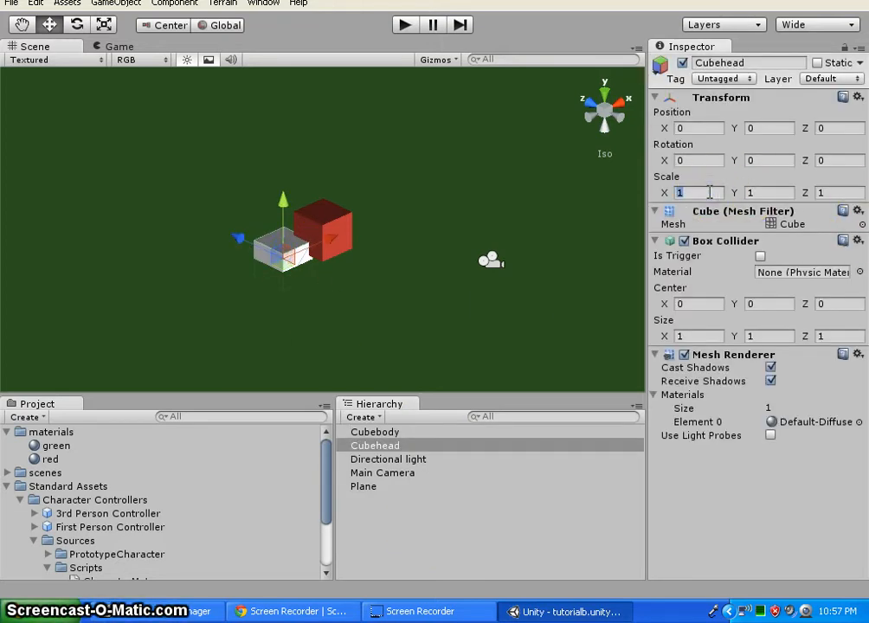
{"action": "type", "text": ".5"}
{"action": "left_click", "coordinate": [773, 191]}
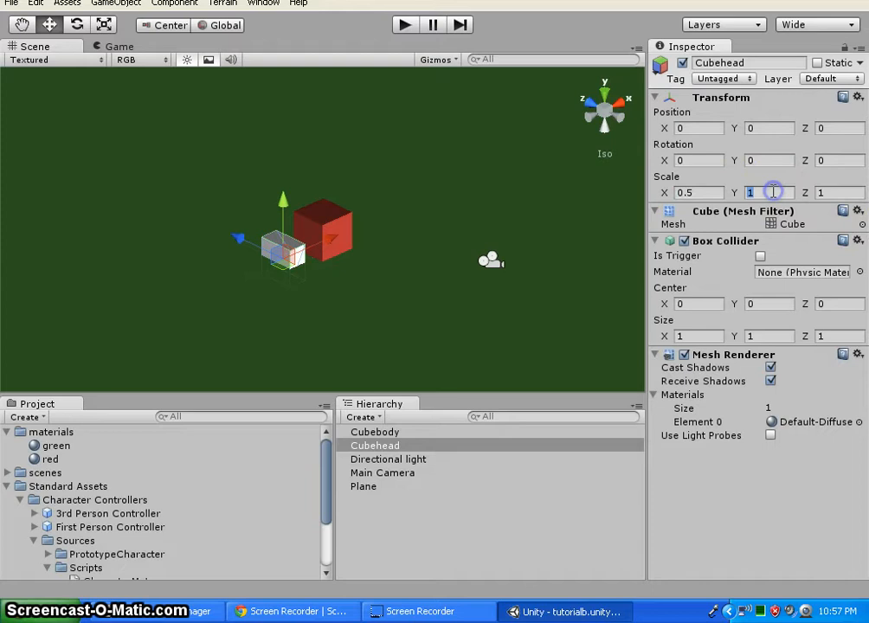
{"action": "type", "text": ".5"}
{"action": "left_click", "coordinate": [842, 191]}
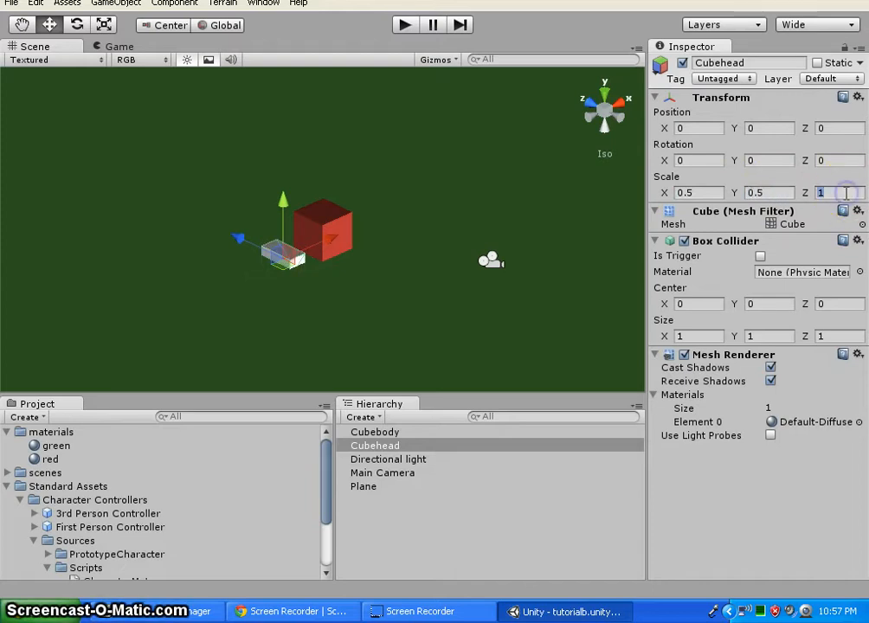
{"action": "type", "text": ".5"}
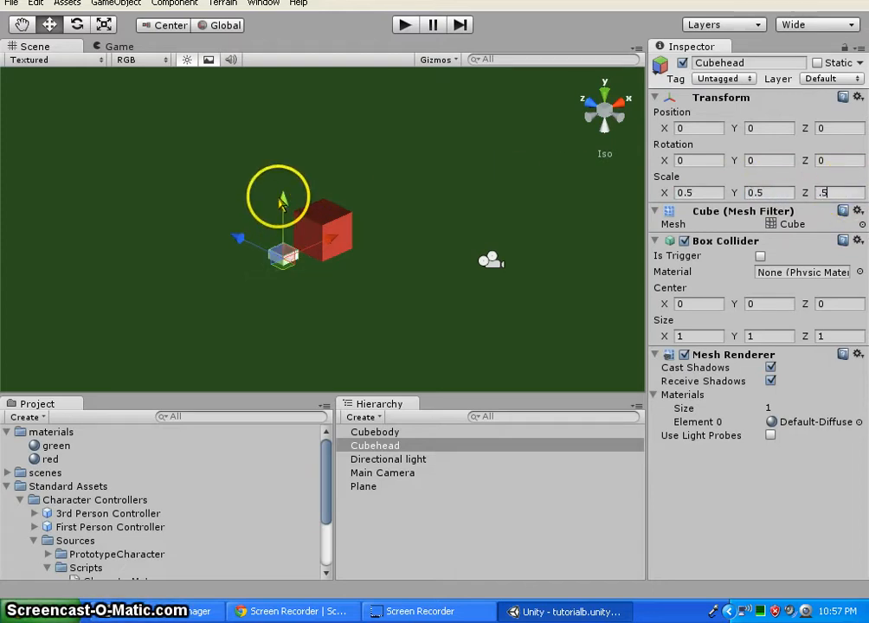
{"action": "left_click_drag", "start_coordinate": [282, 198], "coordinate": [283, 132]}
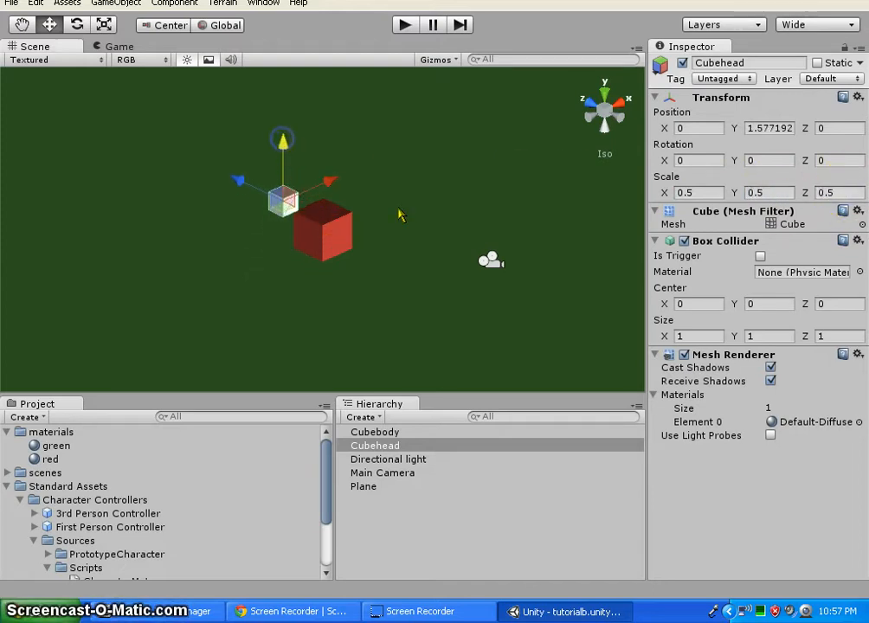
- Center Cubehead on top of Cubebody, at a position of about X 0.89, Y 1.50 and Z -0.48
{"action": "left_click", "coordinate": [334, 183]}
{"action": "left_click_drag", "start_coordinate": [334, 184], "coordinate": [360, 171]}
{"action": "left_click", "coordinate": [252, 151]}
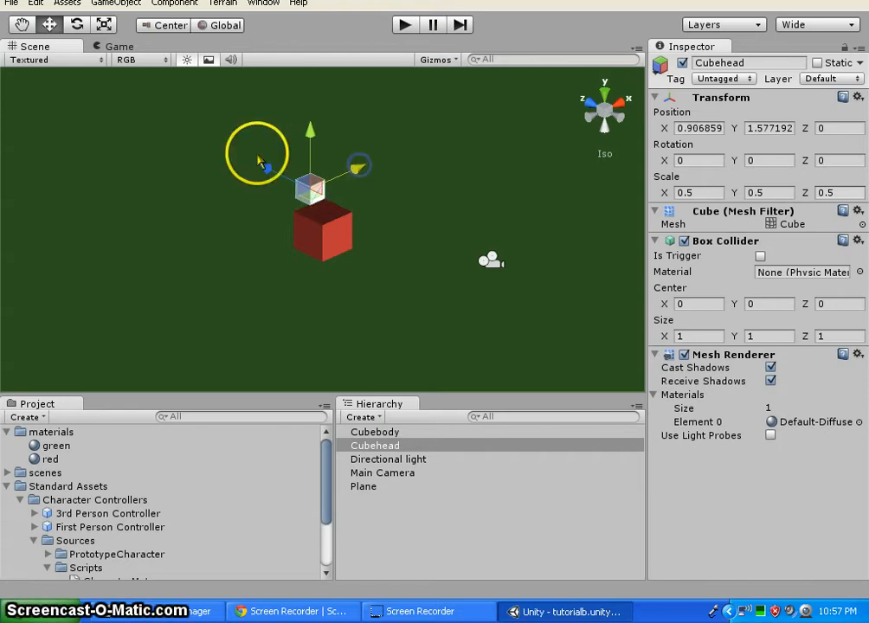
{"action": "left_click_drag", "start_coordinate": [271, 172], "coordinate": [277, 178]}
{"action": "left_click", "coordinate": [574, 135]}
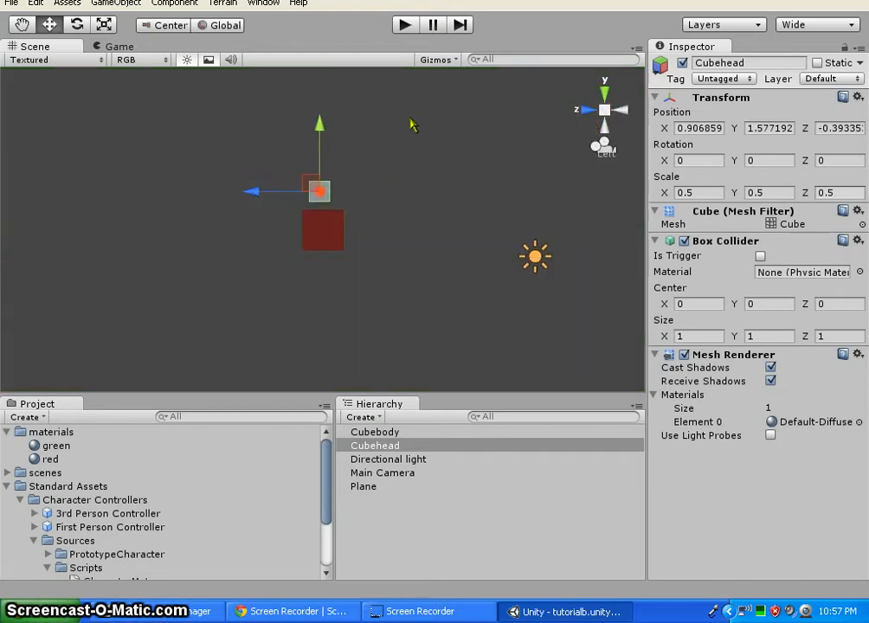
{"action": "left_click", "coordinate": [263, 189]}
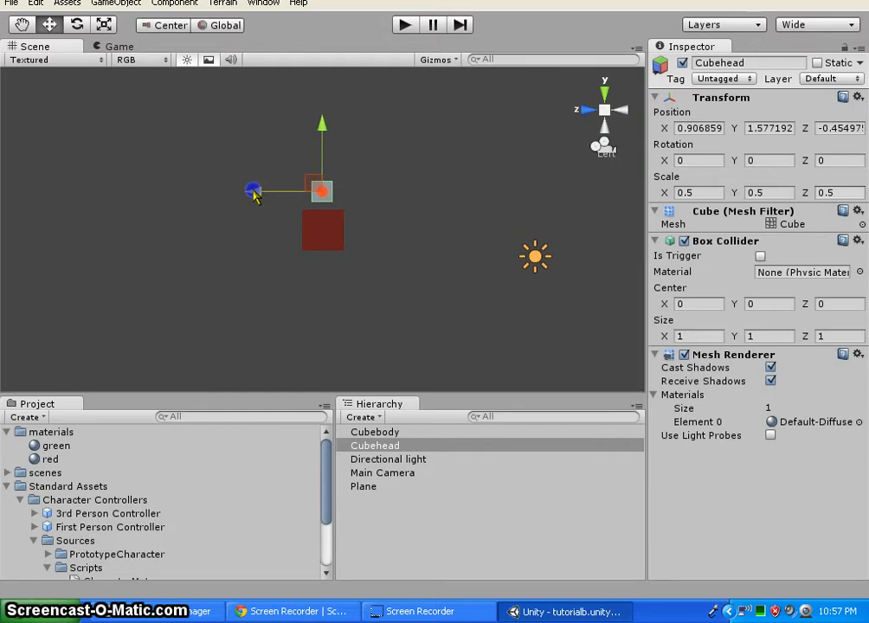
{"action": "left_click", "coordinate": [323, 122]}
{"action": "left_click_drag", "start_coordinate": [323, 128], "coordinate": [323, 130]}
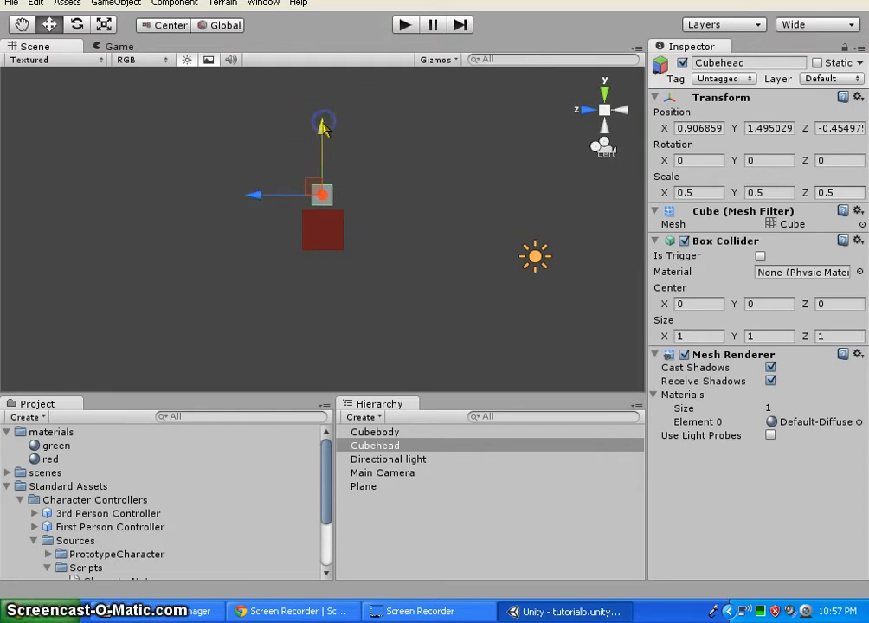
{"action": "left_click", "coordinate": [262, 195]}
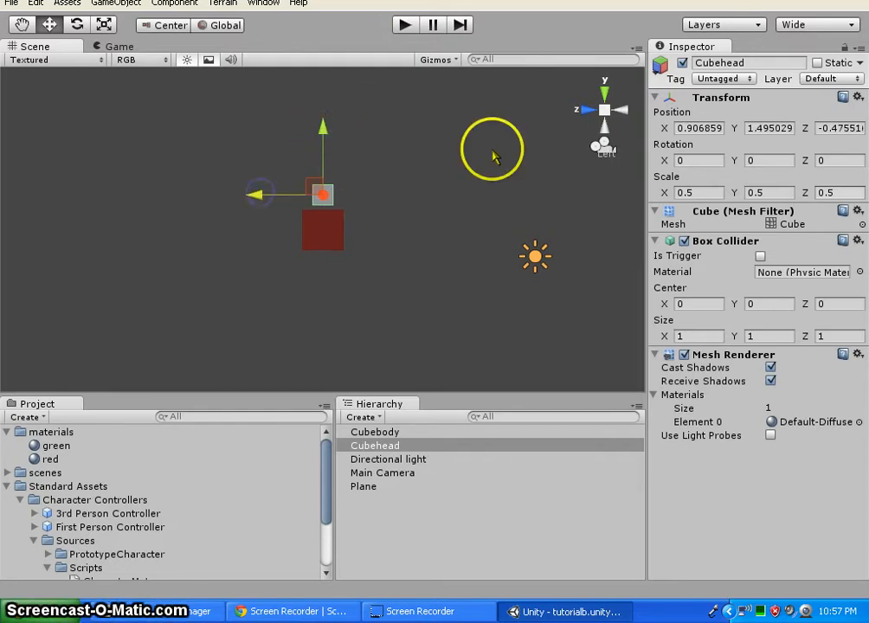
{"action": "left_click", "coordinate": [594, 109]}
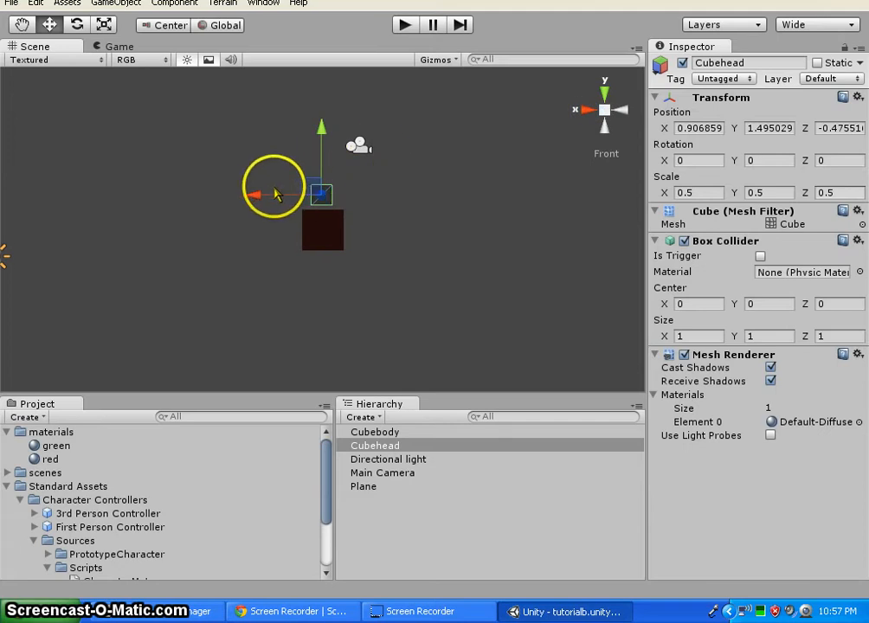
{"action": "left_click_drag", "start_coordinate": [275, 194], "coordinate": [254, 200]}
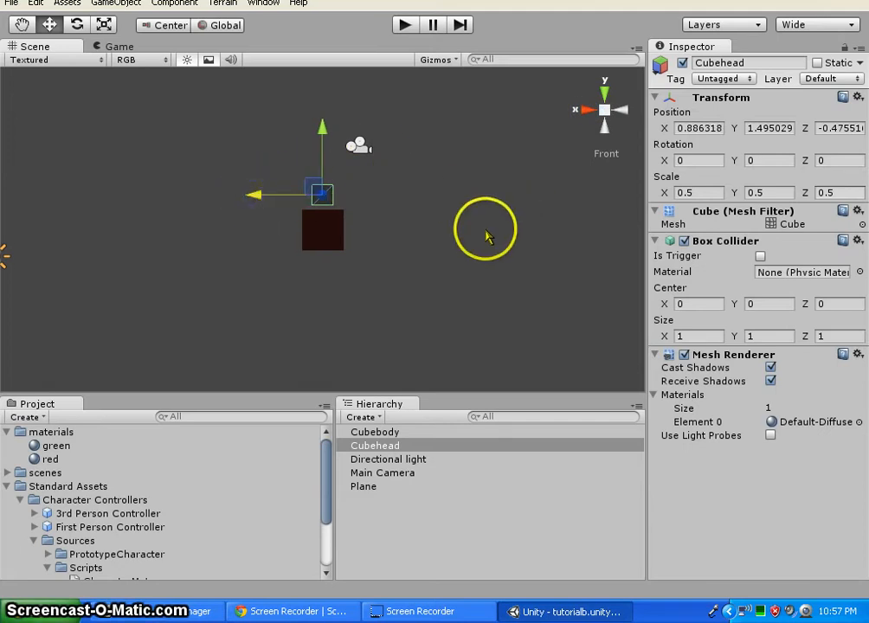
{"action": "left_click_drag", "start_coordinate": [482, 229], "coordinate": [730, 336], "text": "alt"}
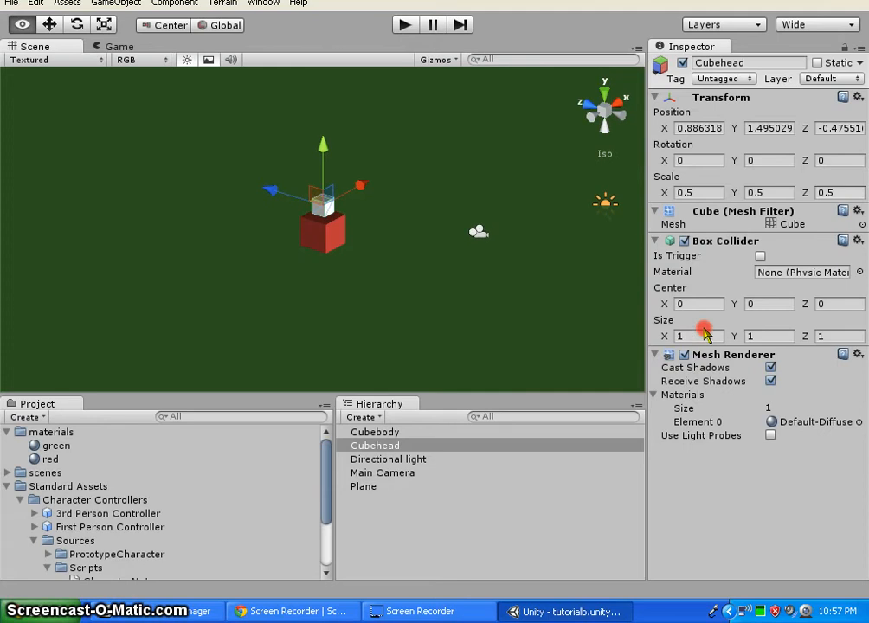
- Play-test the scene by moving the red cube forward and turning it both ways, and stop the game
{"action": "left_click", "coordinate": [405, 25]}
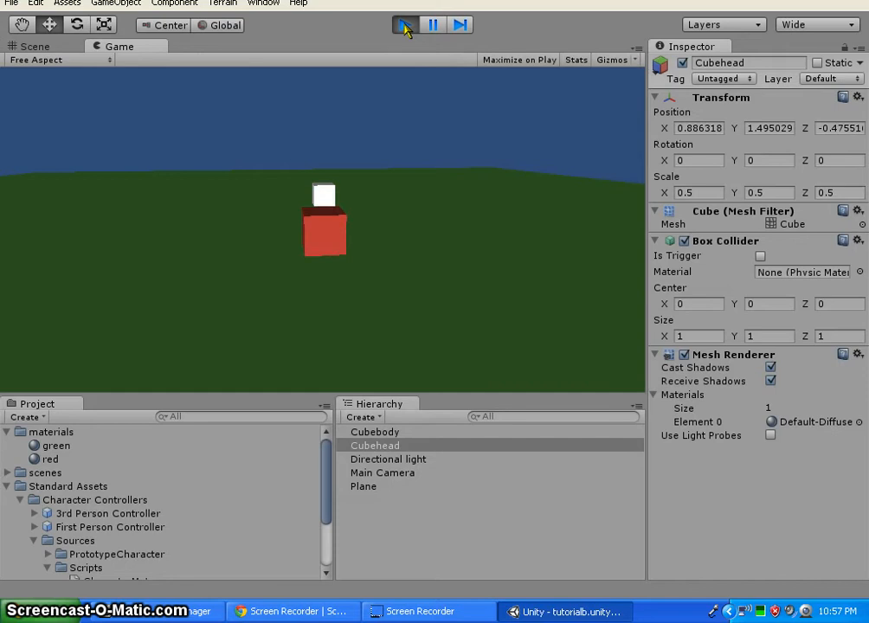
{"action": "key", "text": "Up"}
{"action": "key", "text": "Right"}
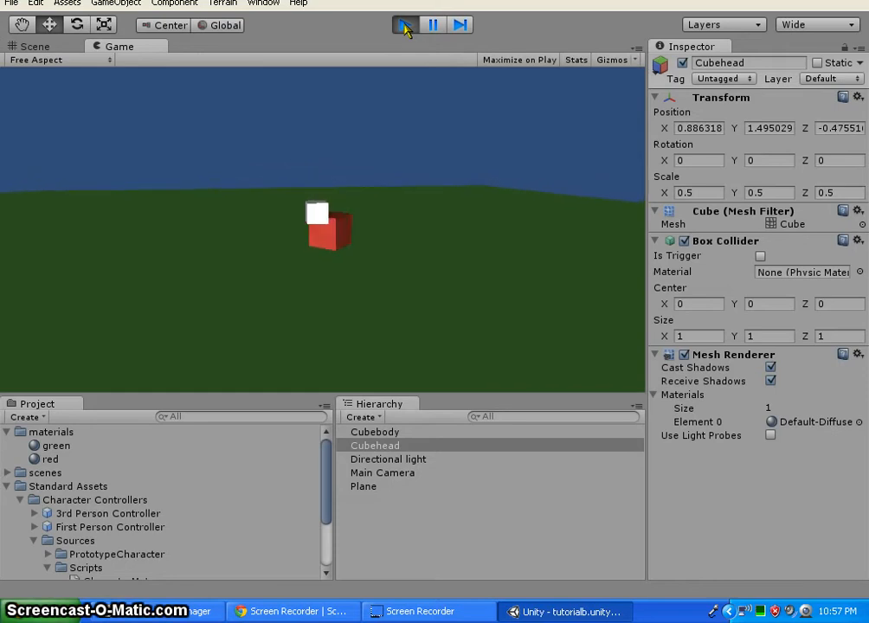
{"action": "key", "text": "Left"}
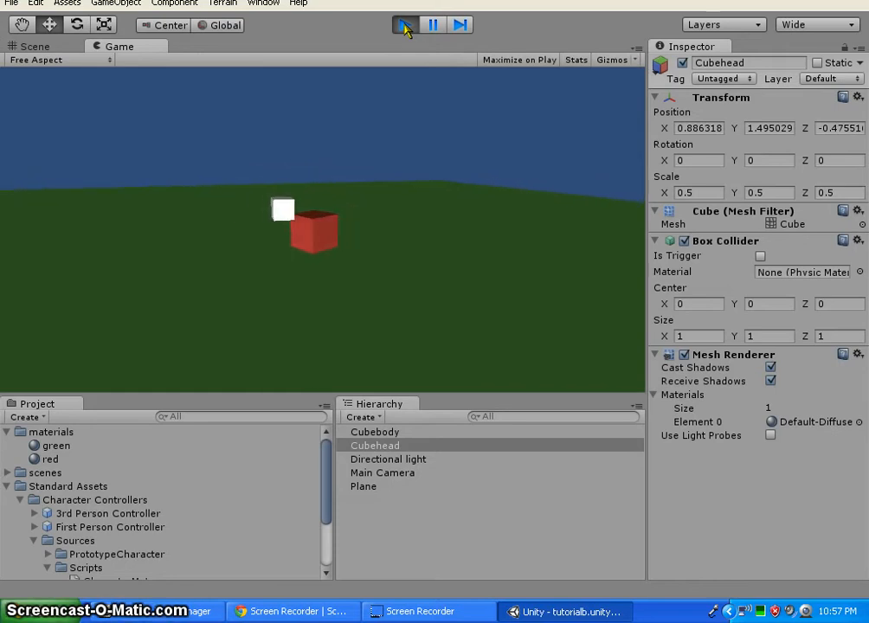
{"action": "left_click", "coordinate": [406, 26]}
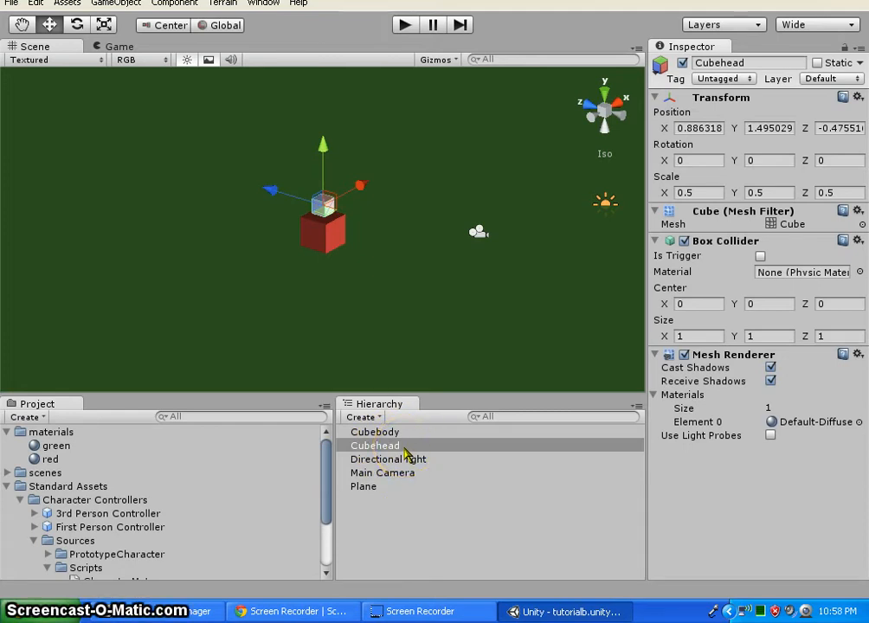
- Make Cubehead a child of Cubebody and expand Cubebody in the hierarchy
{"action": "left_click_drag", "start_coordinate": [404, 451], "coordinate": [405, 438]}
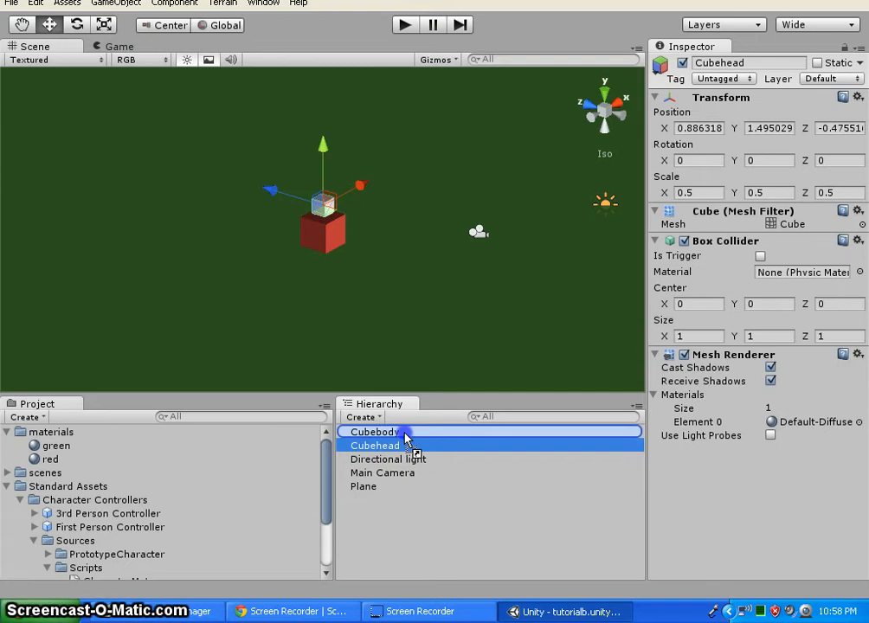
{"action": "left_click_drag", "start_coordinate": [404, 438], "coordinate": [405, 438]}
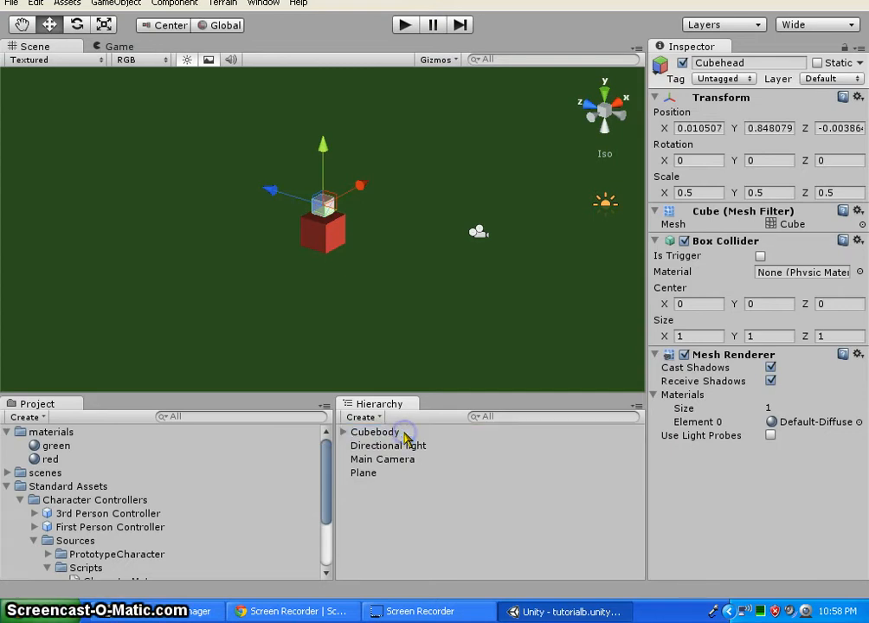
{"action": "left_click", "coordinate": [344, 432]}
{"action": "left_click", "coordinate": [394, 561]}
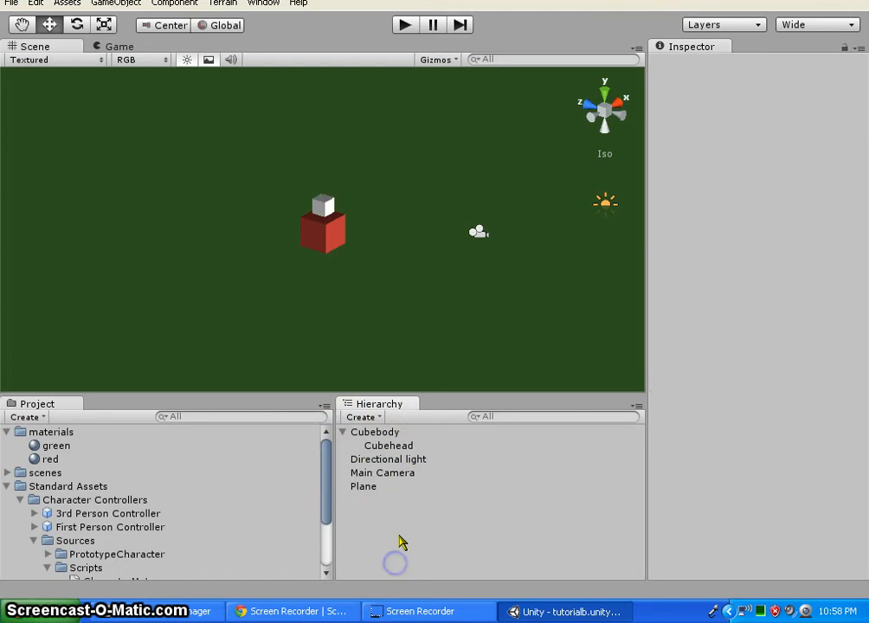
- Play-test the parented character by driving it forward and backward and turning it both ways, and stop the game
{"action": "left_click", "coordinate": [404, 25]}
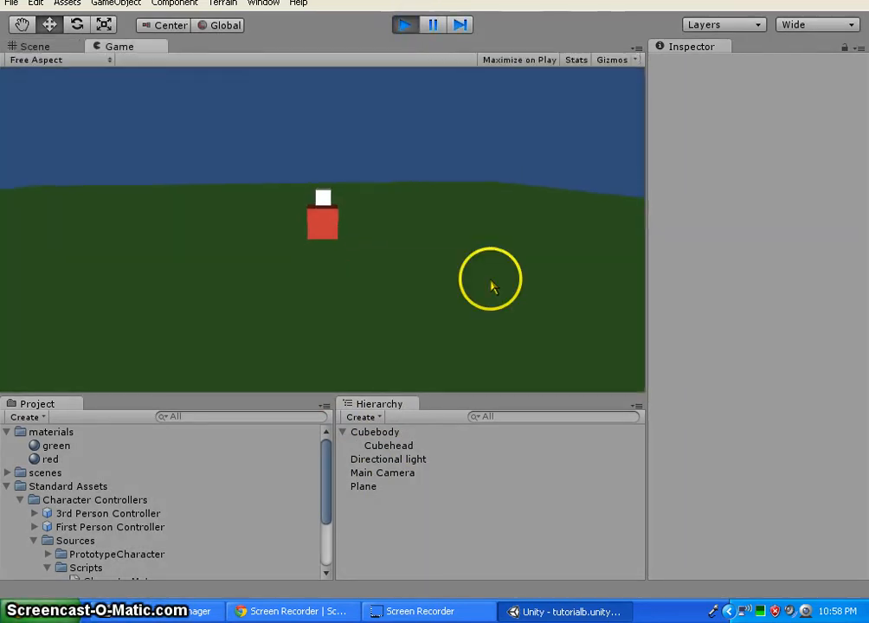
{"action": "key", "text": "Up"}
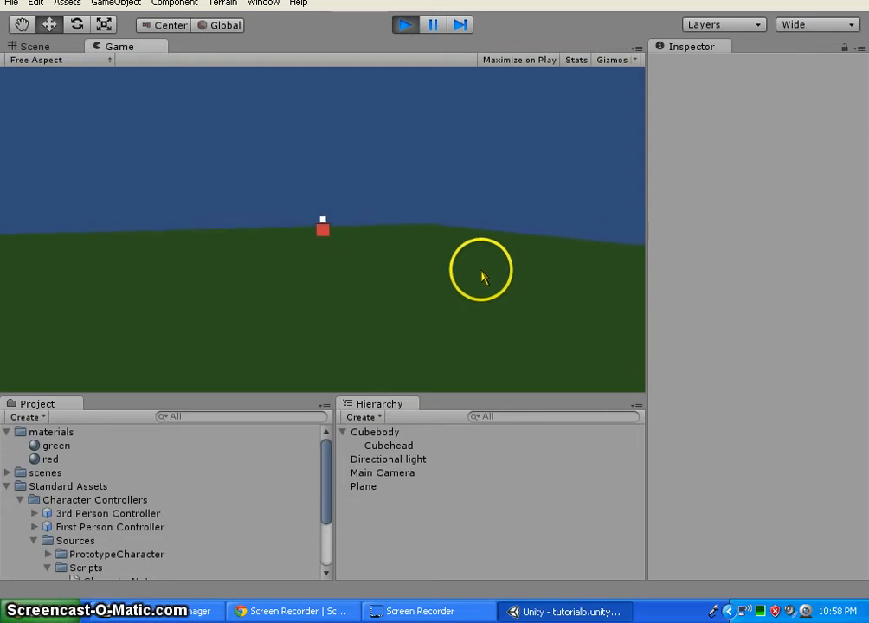
{"action": "key", "text": "Down"}
{"action": "key", "text": "Right"}
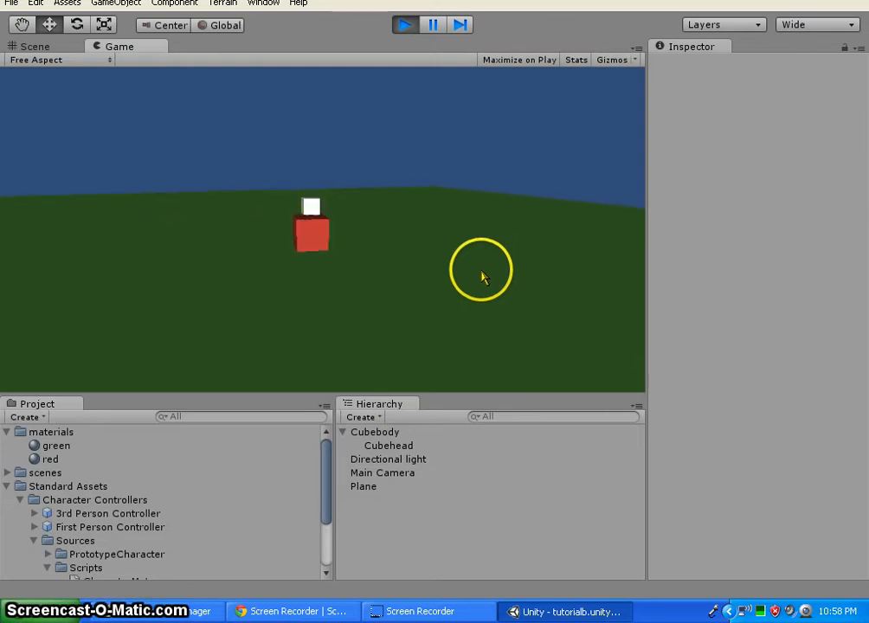
{"action": "key", "text": "Up"}
{"action": "key", "text": "Down"}
{"action": "key", "text": "Down"}
{"action": "key", "text": "Right"}
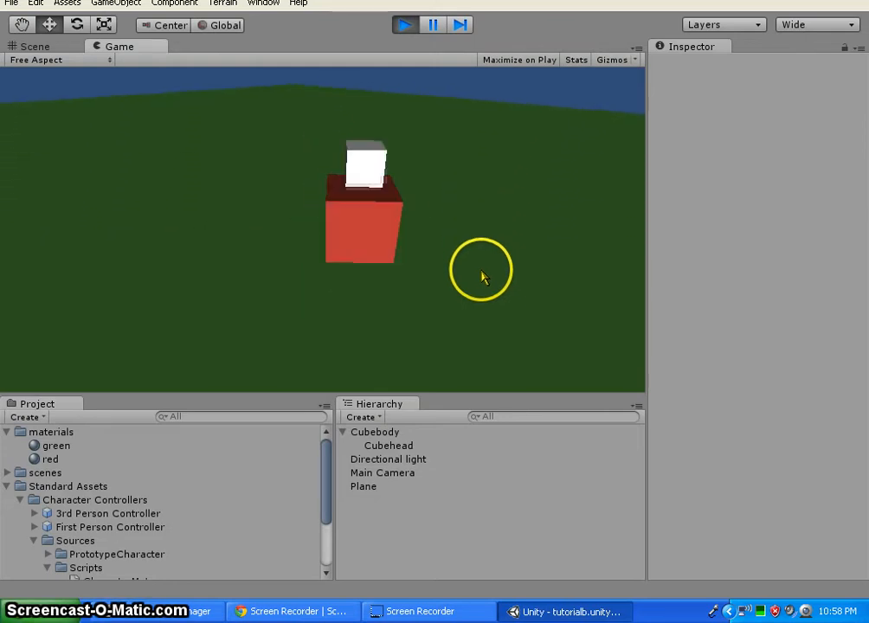
{"action": "key", "text": "Up"}
{"action": "key", "text": "Left"}
{"action": "key", "text": "Down"}
{"action": "key", "text": "Up"}
{"action": "key", "text": "Up"}
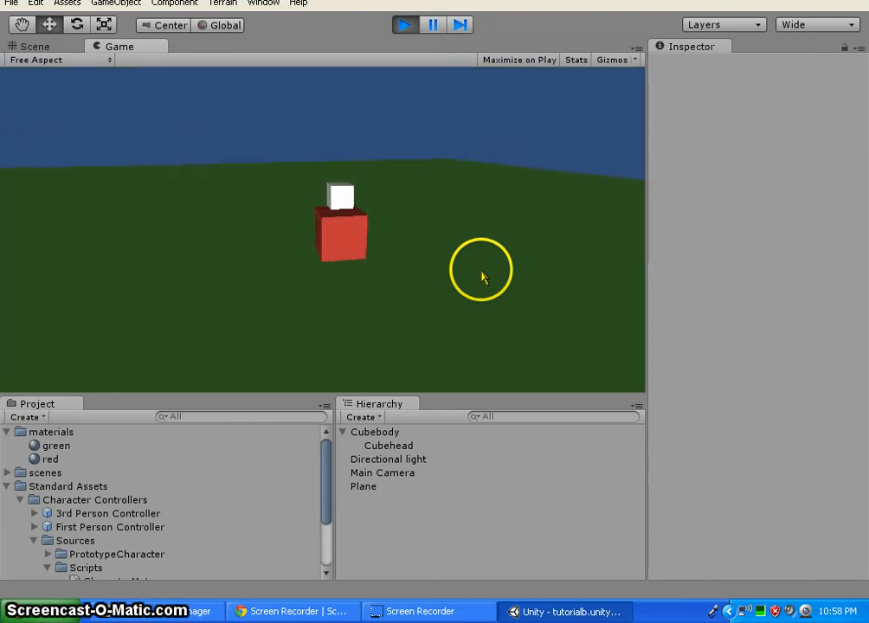
{"action": "key", "text": "Left"}
{"action": "key", "text": "Down"}
{"action": "key", "text": "Up"}
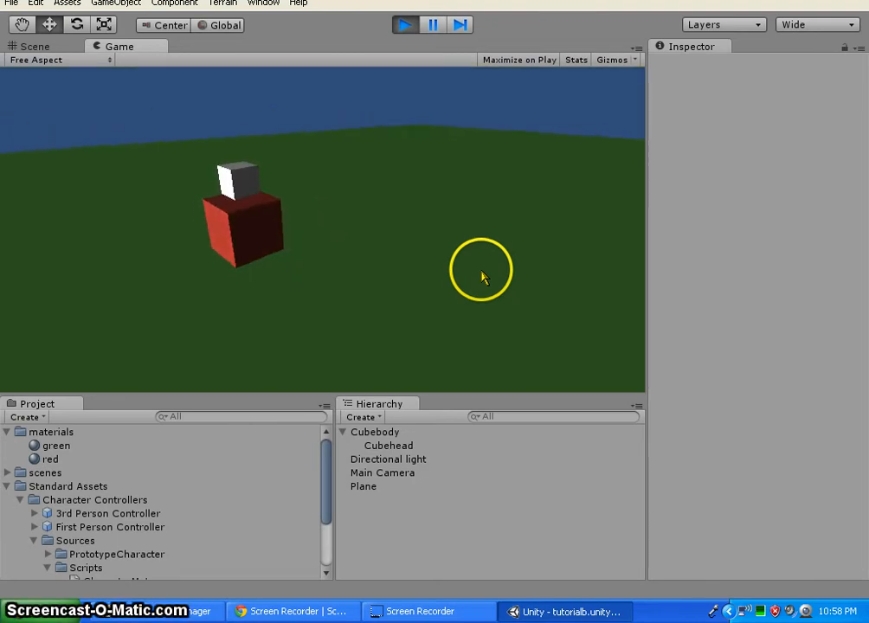
{"action": "left_click", "coordinate": [405, 25]}
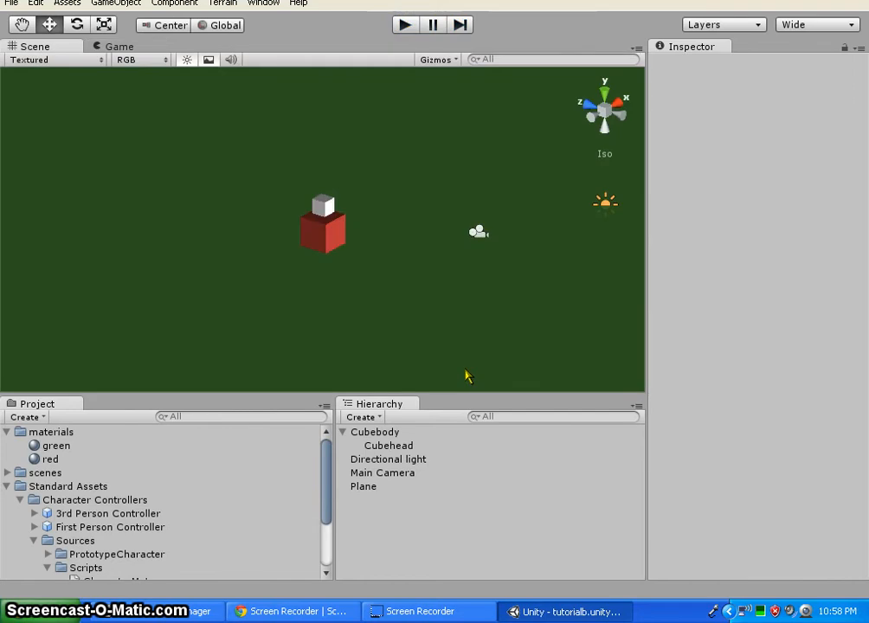
- Create another cube in the scene for the character
{"action": "left_click", "coordinate": [463, 362]}
{"action": "left_click_drag", "start_coordinate": [446, 322], "coordinate": [238, 273], "text": "alt"}
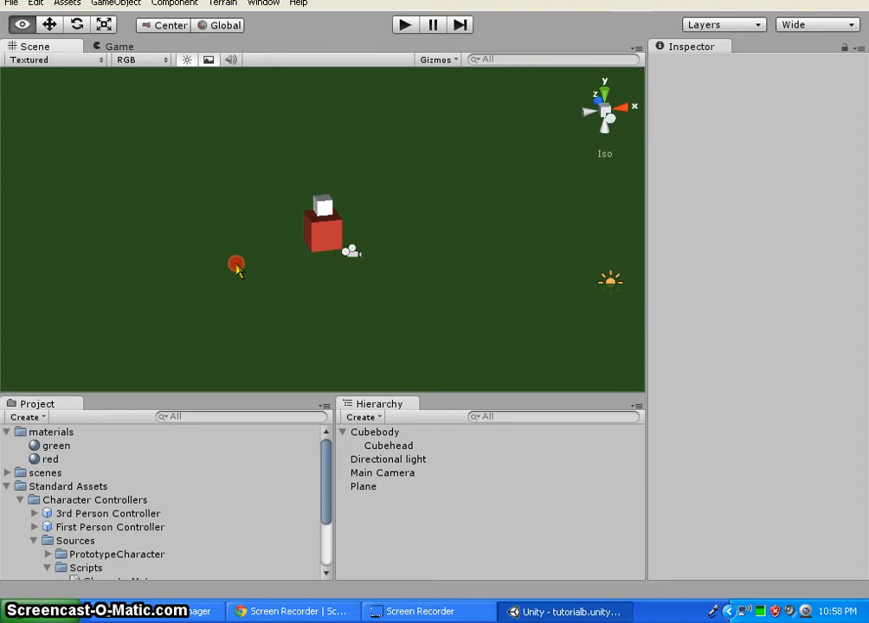
{"action": "left_click", "coordinate": [174, 4]}
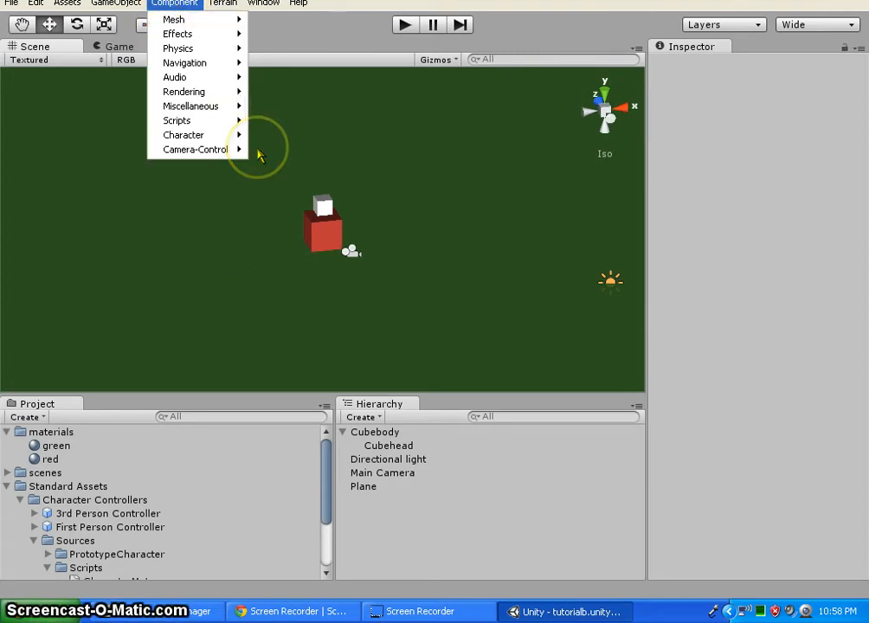
{"action": "mouse_move", "coordinate": [121, 5]}
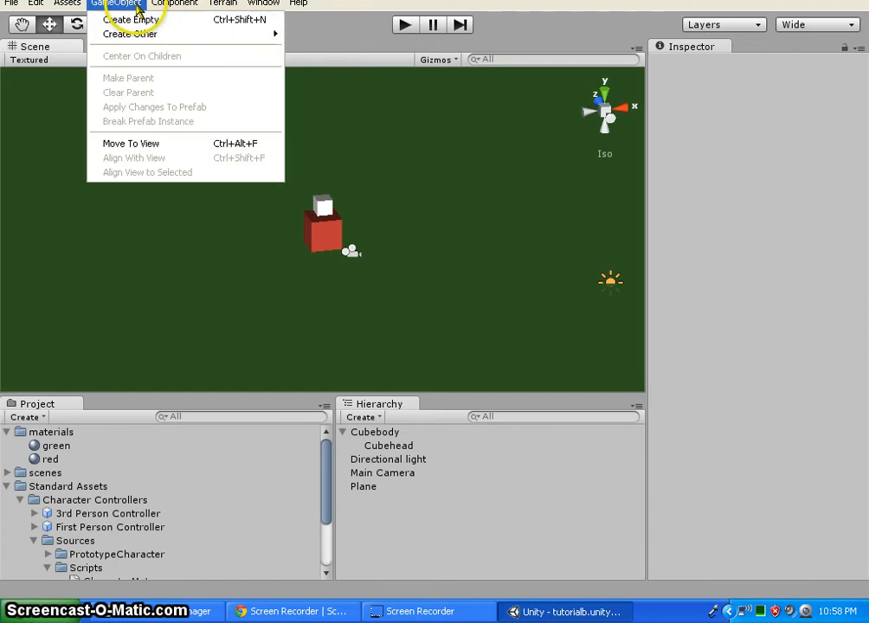
{"action": "mouse_move", "coordinate": [117, 33]}
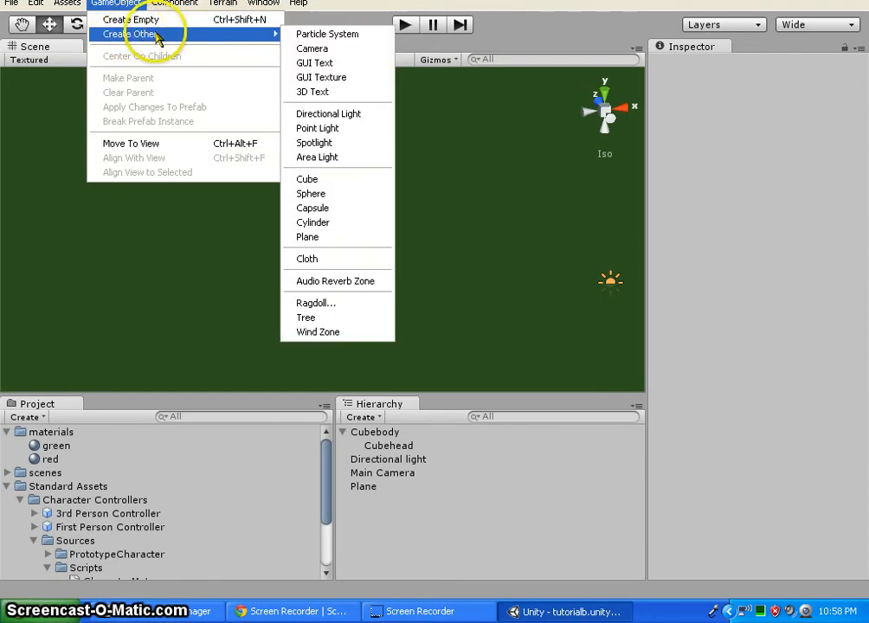
{"action": "left_click", "coordinate": [337, 179]}
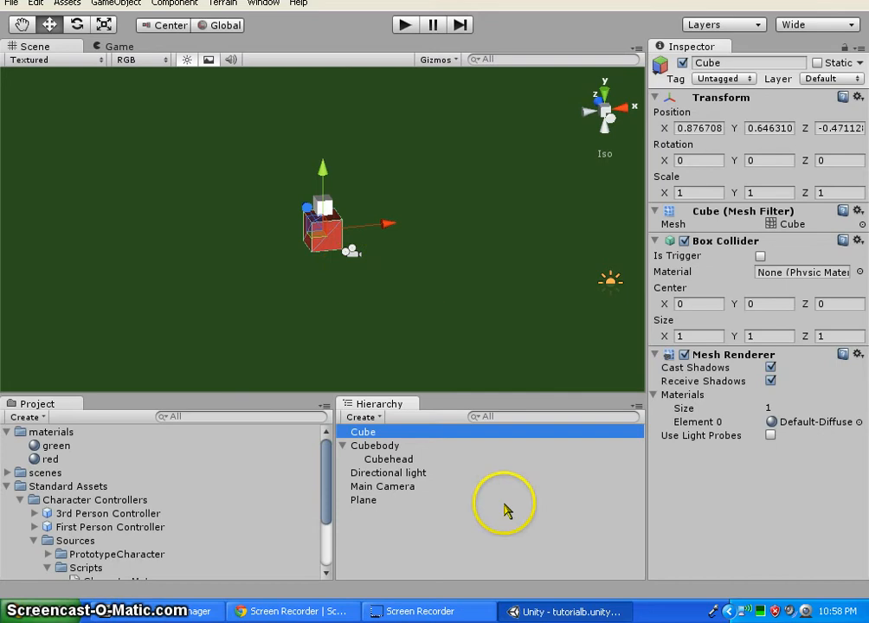
- Set the new Cube's position to 0 on X, Y and Z
{"action": "left_click", "coordinate": [703, 128]}
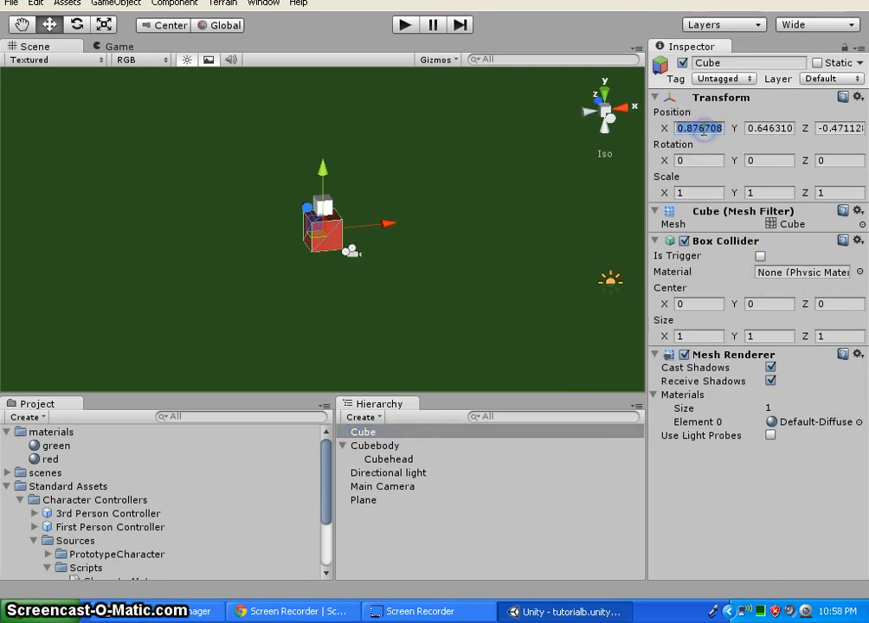
{"action": "type", "text": "0"}
{"action": "left_click", "coordinate": [771, 130]}
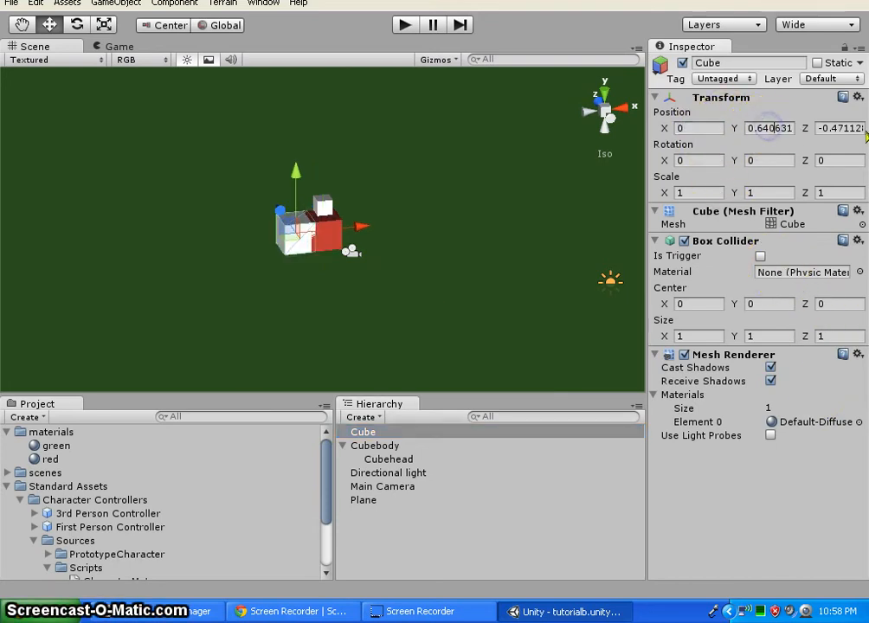
{"action": "type", "text": "0"}
{"action": "left_click", "coordinate": [836, 129]}
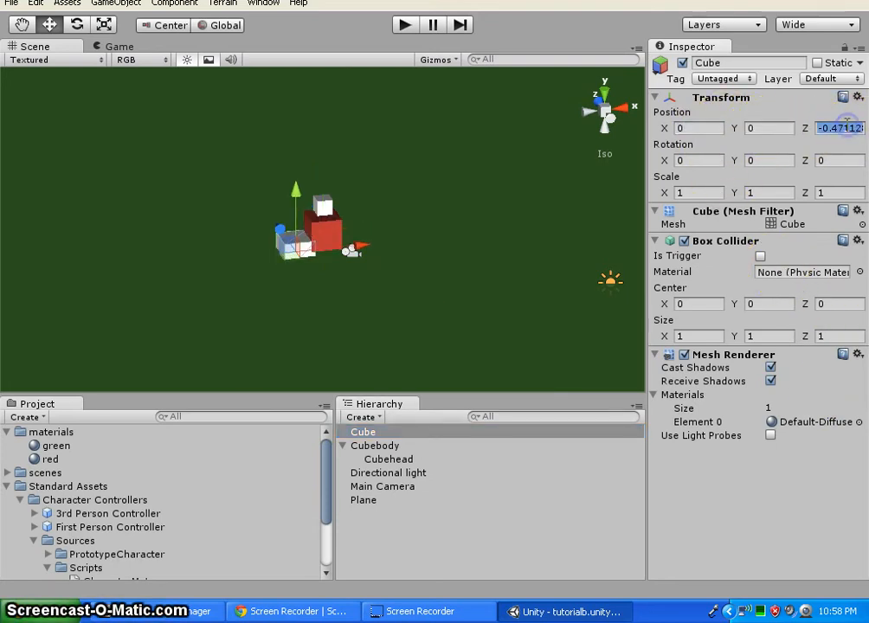
{"action": "type", "text": "0"}
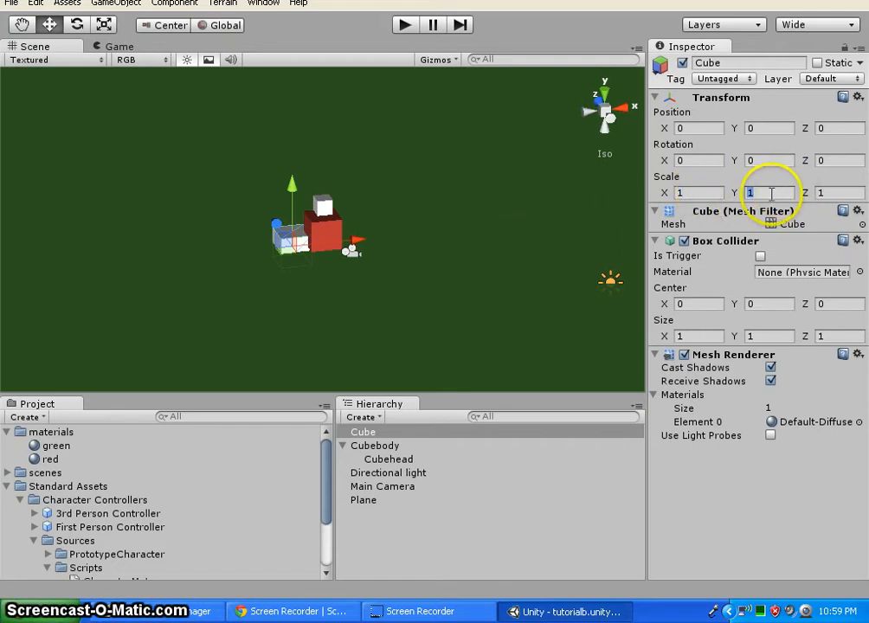
- Raise the new Cube to a Y position of about 2.52 and scale it to 0.2 on Y and Z
{"action": "left_click_drag", "start_coordinate": [291, 186], "coordinate": [282, 101]}
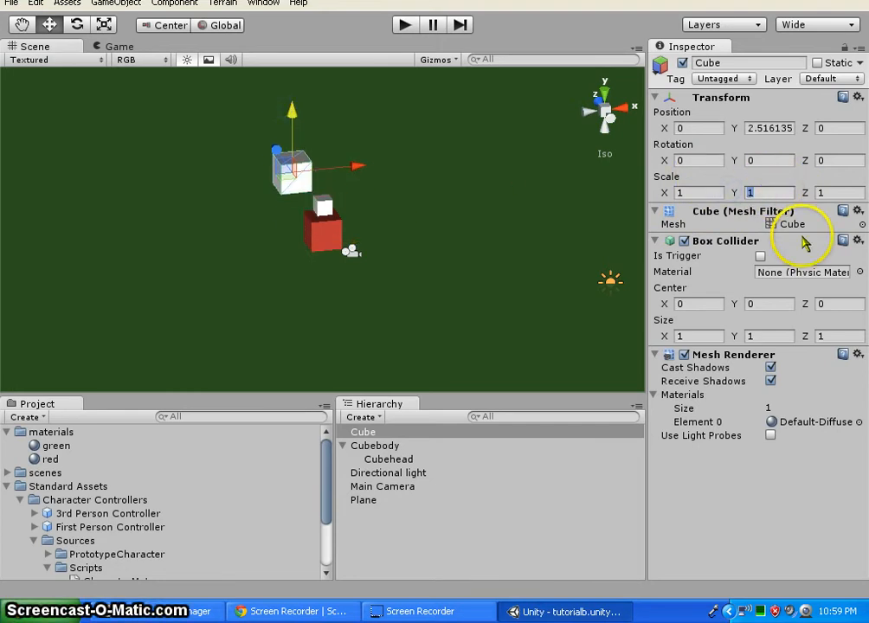
{"action": "type", "text": ".2"}
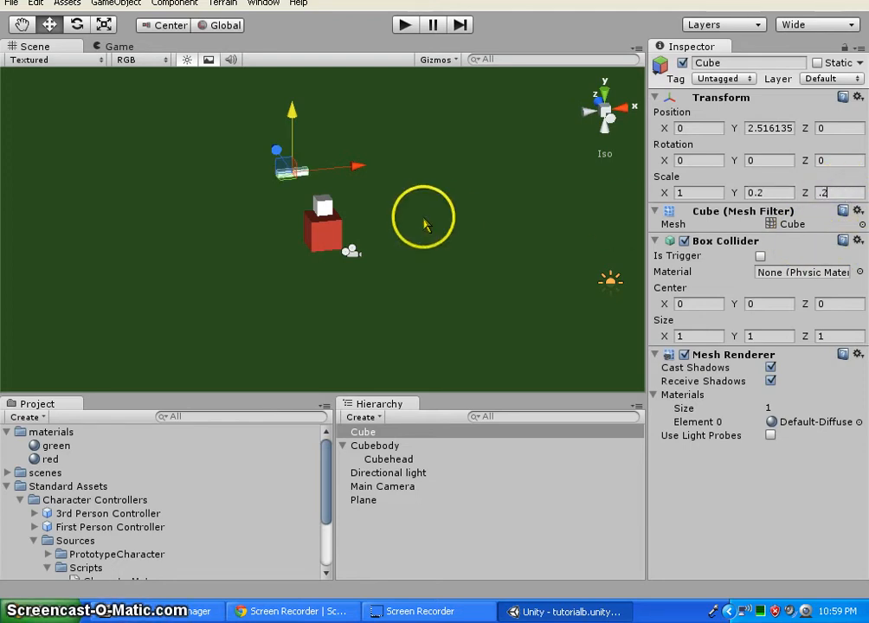
- Move the thin cube beside the red body, to about X -0.22, Y 0.60 and Z -0.48, checking its alignment from the side and front
{"action": "left_click_drag", "start_coordinate": [293, 112], "coordinate": [294, 173]}
{"action": "left_click_drag", "start_coordinate": [374, 226], "coordinate": [353, 229]}
{"action": "left_click_drag", "start_coordinate": [194, 268], "coordinate": [628, 239], "text": "alt"}
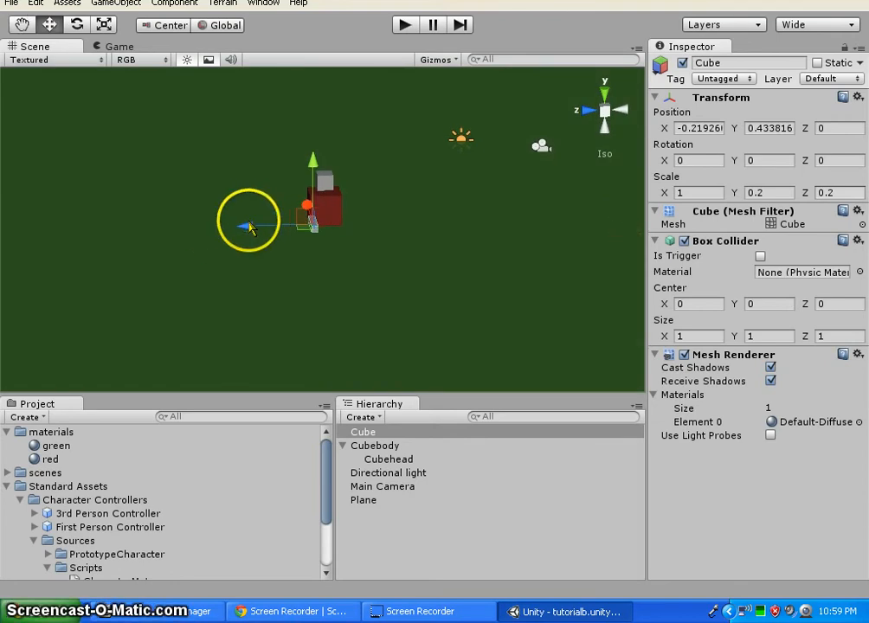
{"action": "left_click_drag", "start_coordinate": [244, 226], "coordinate": [273, 225]}
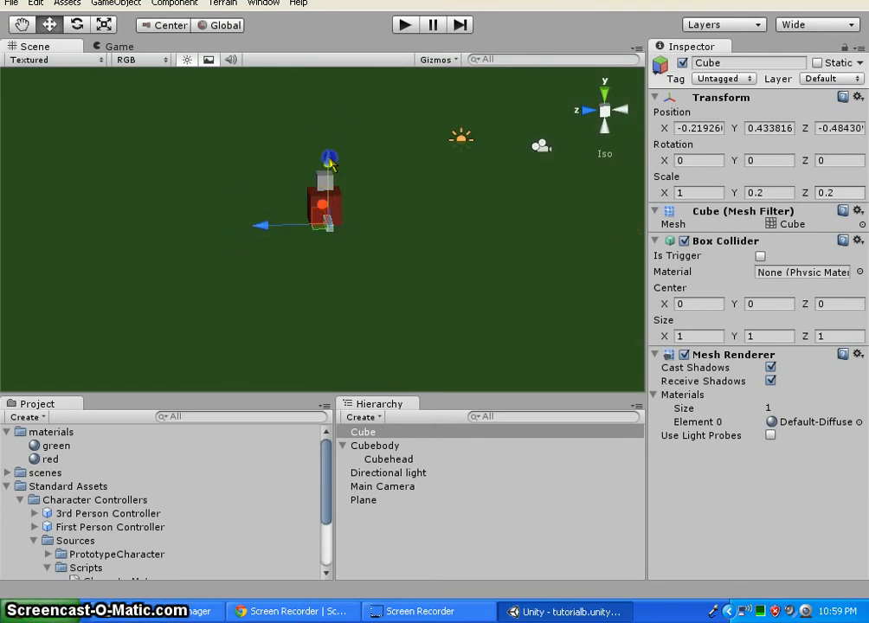
{"action": "left_click_drag", "start_coordinate": [506, 195], "coordinate": [669, 228], "text": "alt"}
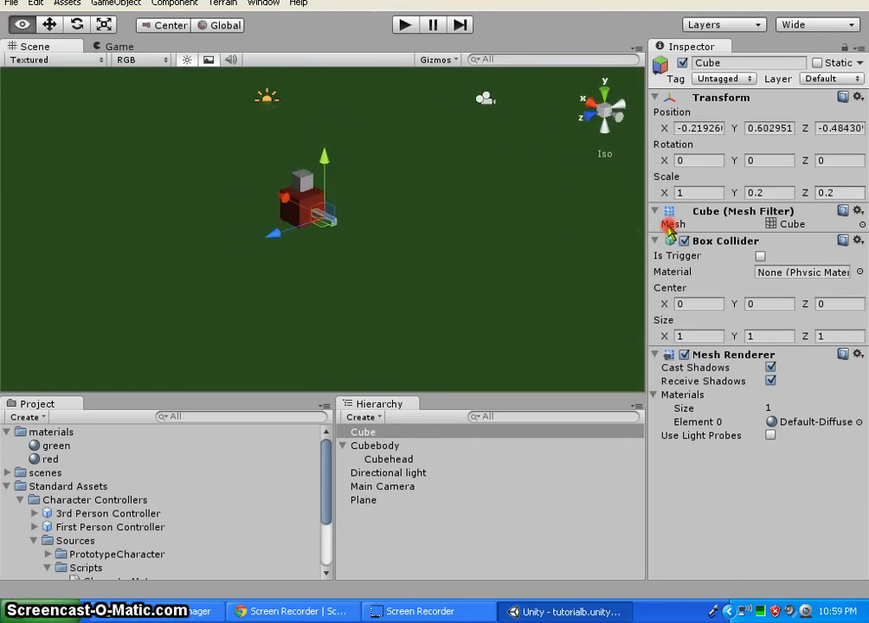
{"action": "left_click", "coordinate": [599, 117]}
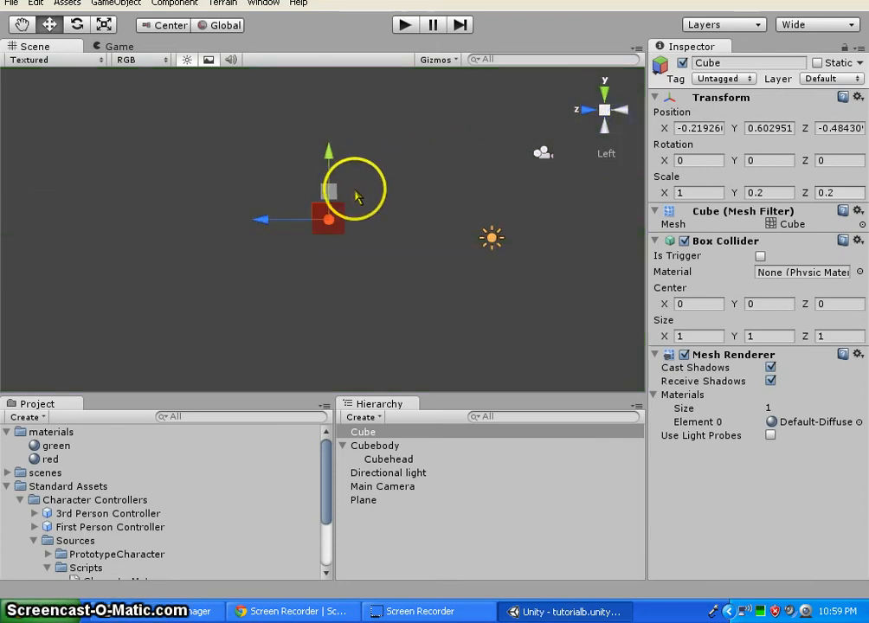
{"action": "left_click", "coordinate": [589, 110]}
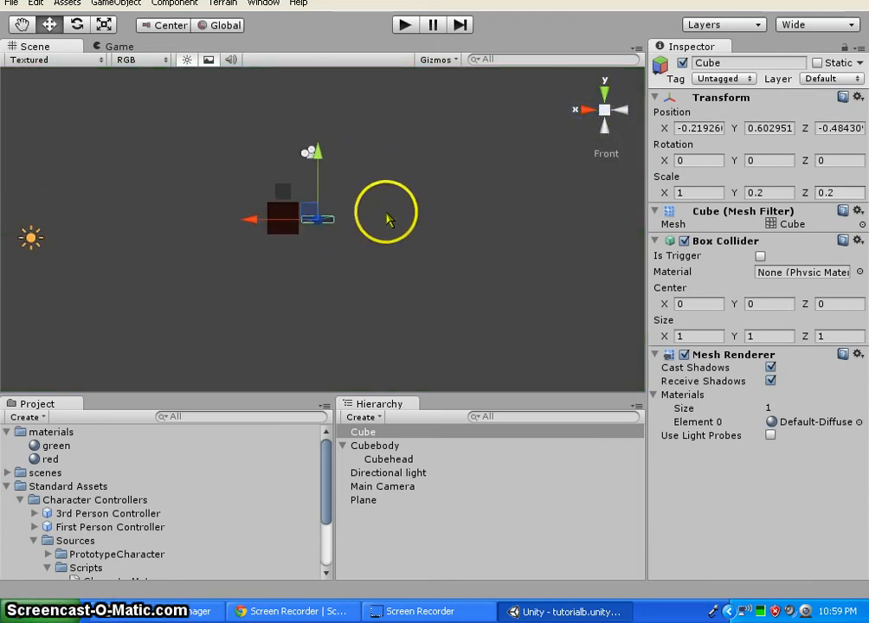
{"action": "left_click_drag", "start_coordinate": [464, 211], "coordinate": [618, 353], "text": "alt"}
- Rename the thin cube as Cubearmleft
{"action": "left_click", "coordinate": [400, 432]}
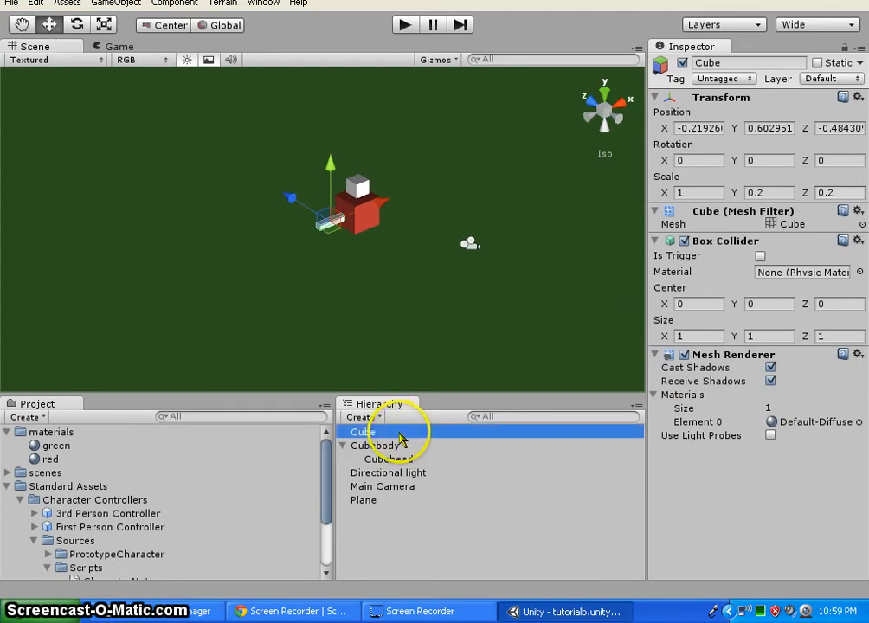
{"action": "left_click", "coordinate": [398, 431]}
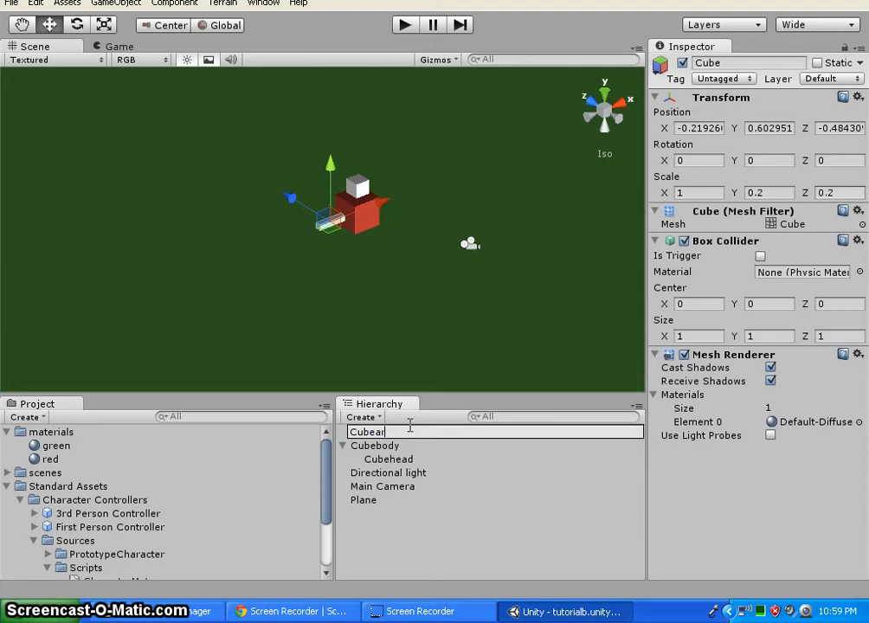
{"action": "type", "text": "armleft"}
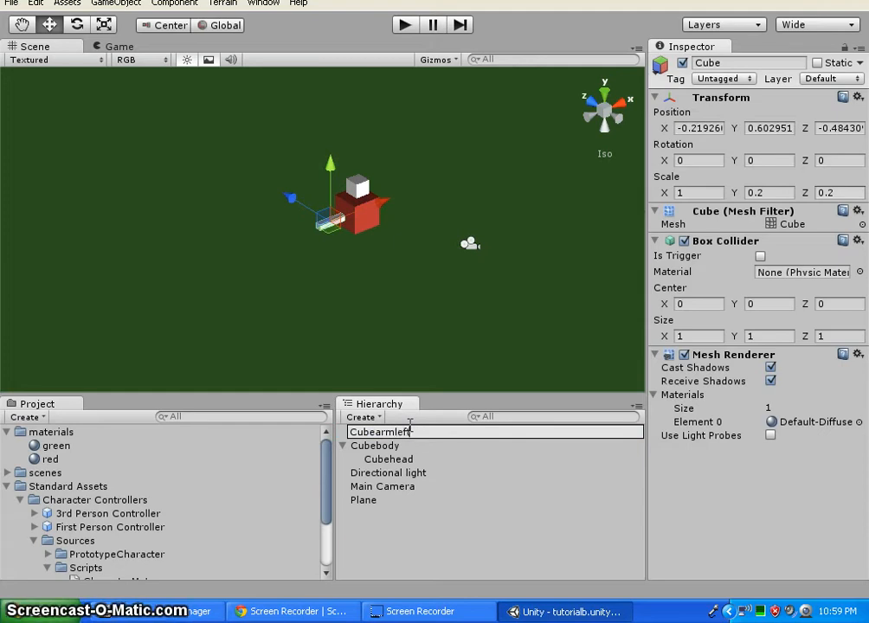
{"action": "left_click", "coordinate": [433, 551]}
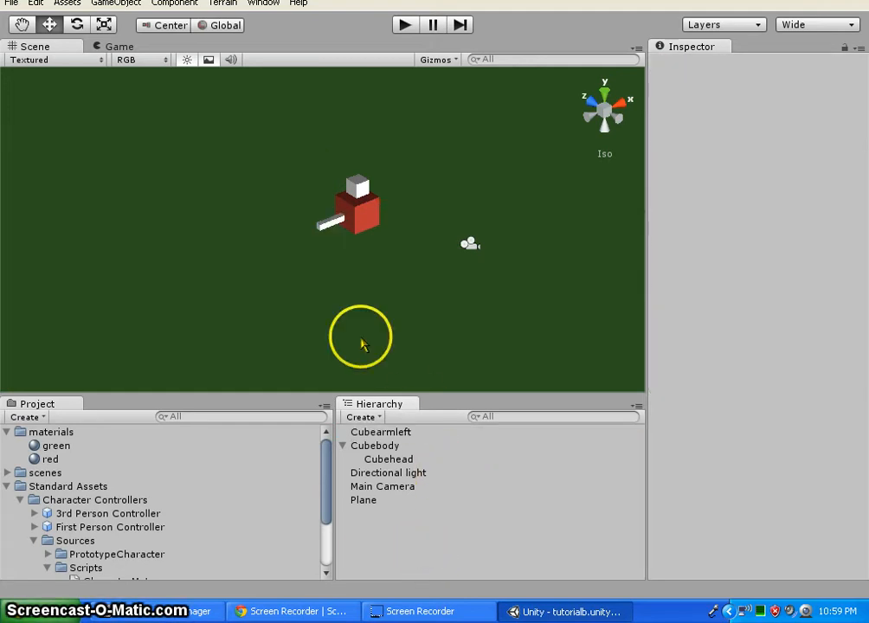
- Duplicate Cubearmleft and move the copy to the opposite side of the body, at an X position of about 1.96
{"action": "left_click", "coordinate": [330, 223]}
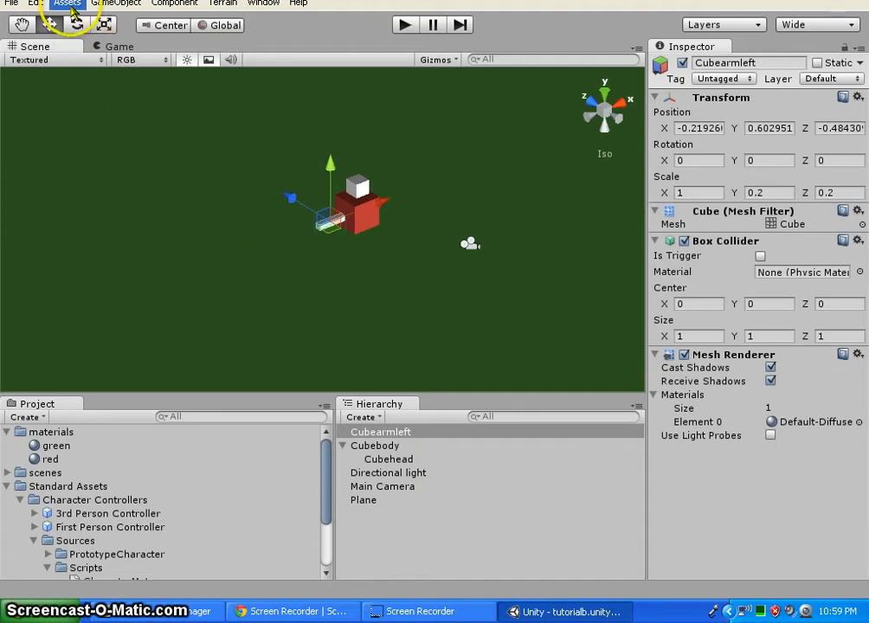
{"action": "left_click", "coordinate": [38, 5]}
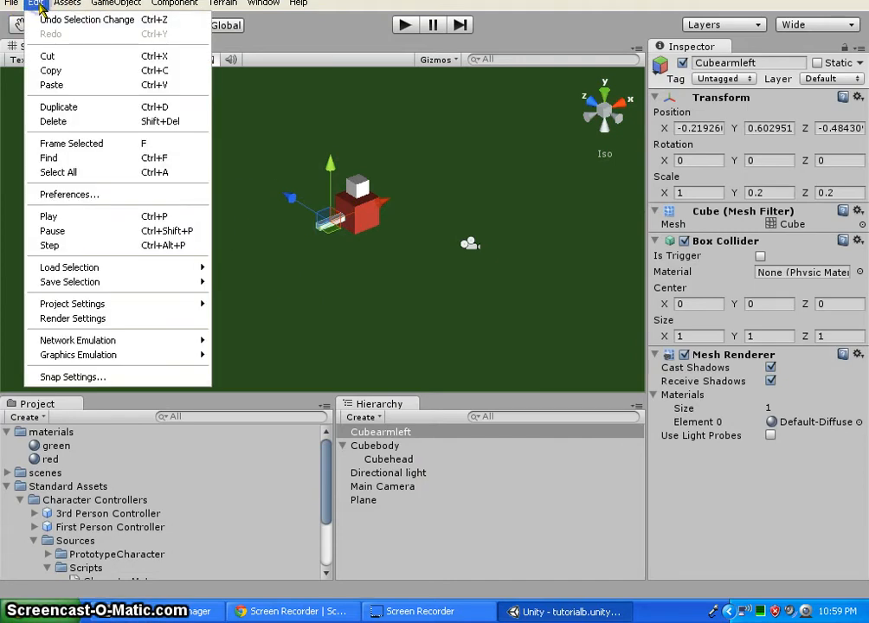
{"action": "left_click", "coordinate": [70, 108]}
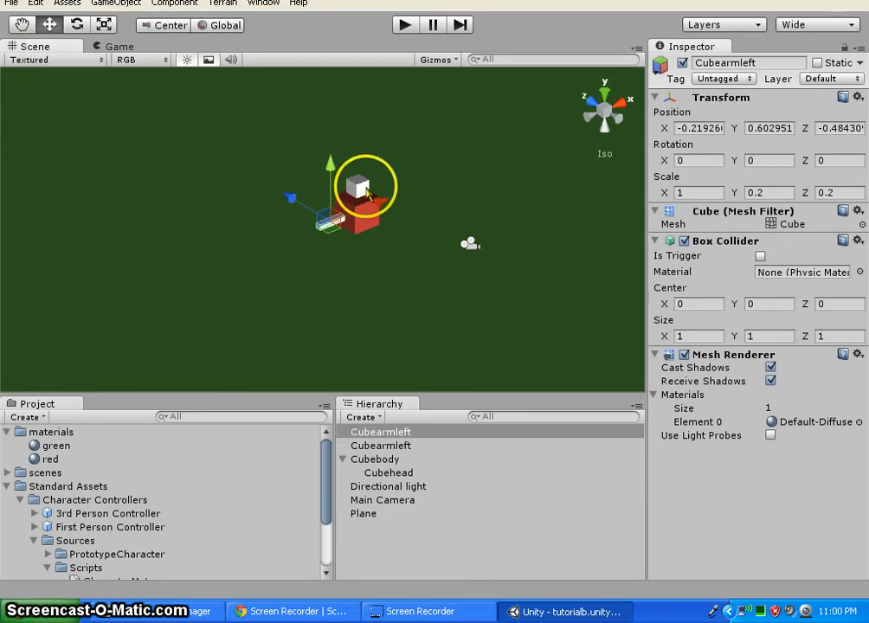
{"action": "left_click_drag", "start_coordinate": [388, 202], "coordinate": [441, 174]}
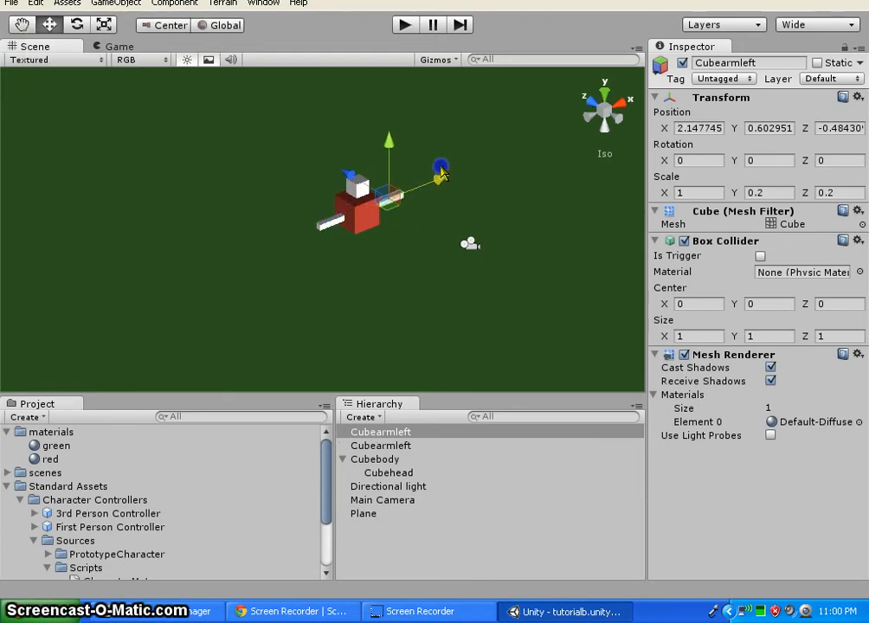
{"action": "left_click", "coordinate": [595, 123]}
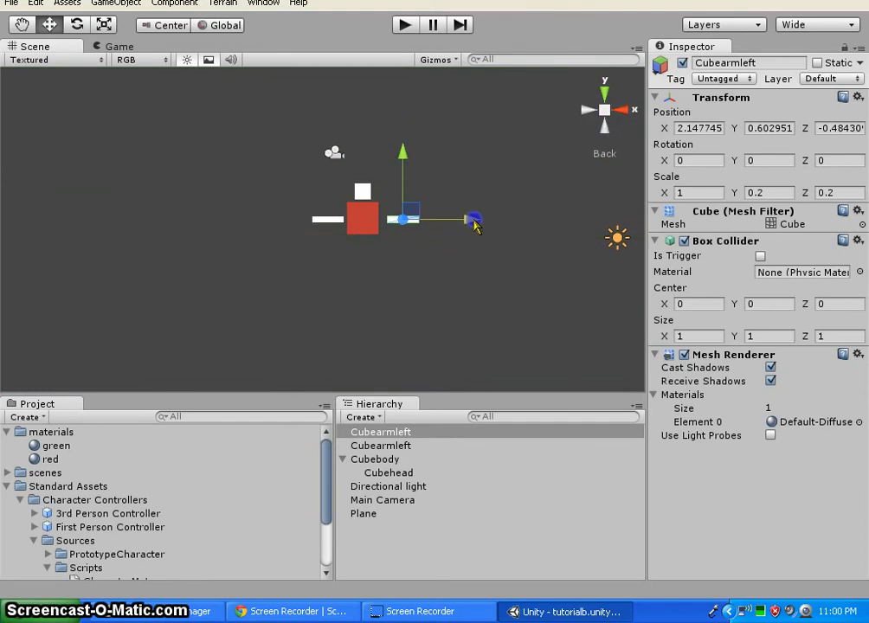
{"action": "left_click_drag", "start_coordinate": [467, 223], "coordinate": [467, 223]}
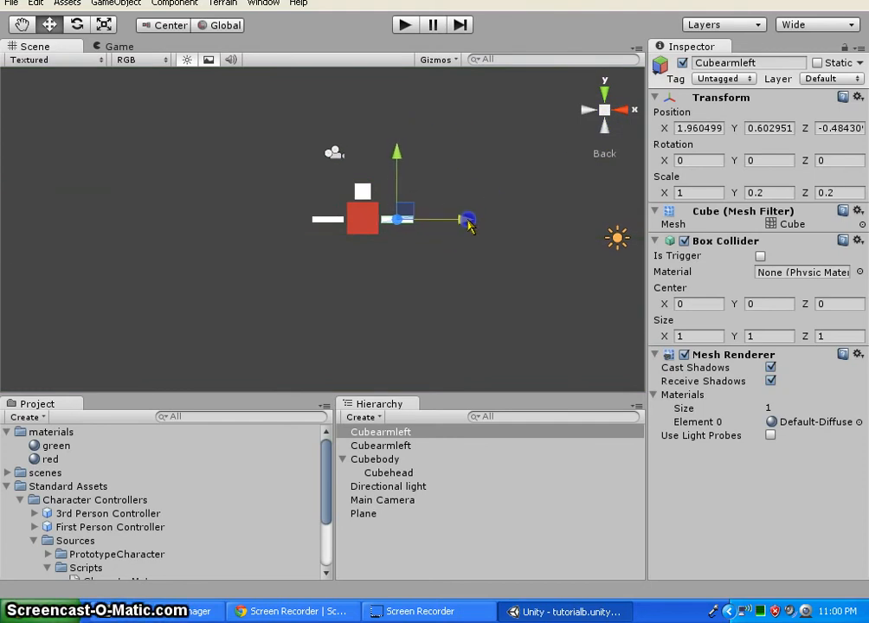
- Rename the duplicated arm as Cubearmright
{"action": "left_click", "coordinate": [411, 434]}
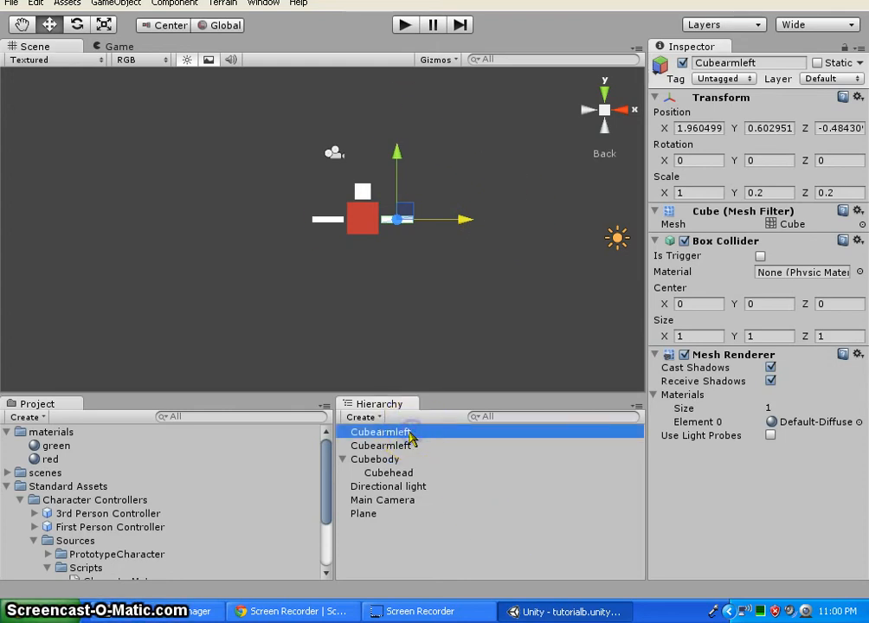
{"action": "left_click", "coordinate": [410, 433]}
{"action": "key", "text": "BackSpace"}
{"action": "key", "text": "BackSpace"}
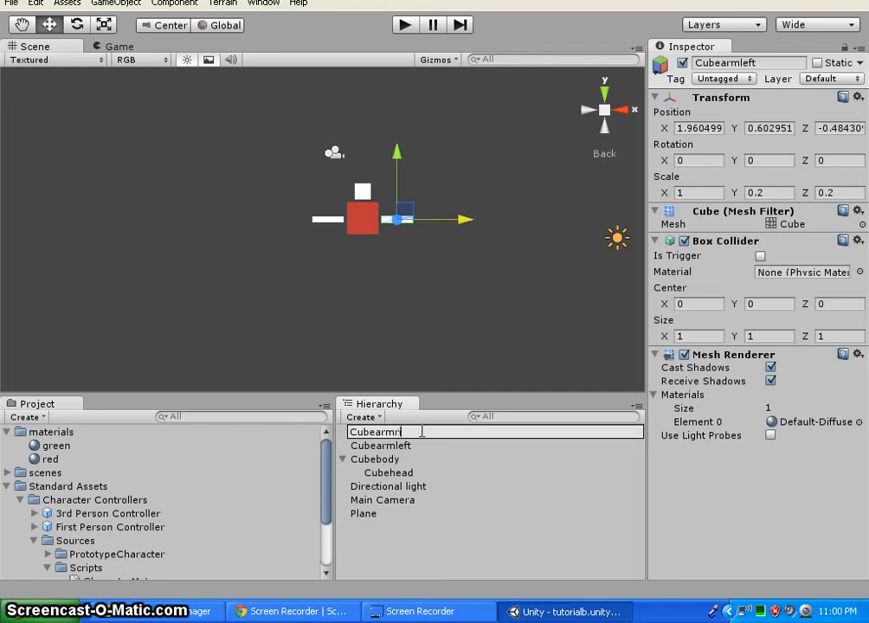
{"action": "type", "text": "right"}
{"action": "left_click", "coordinate": [464, 541]}
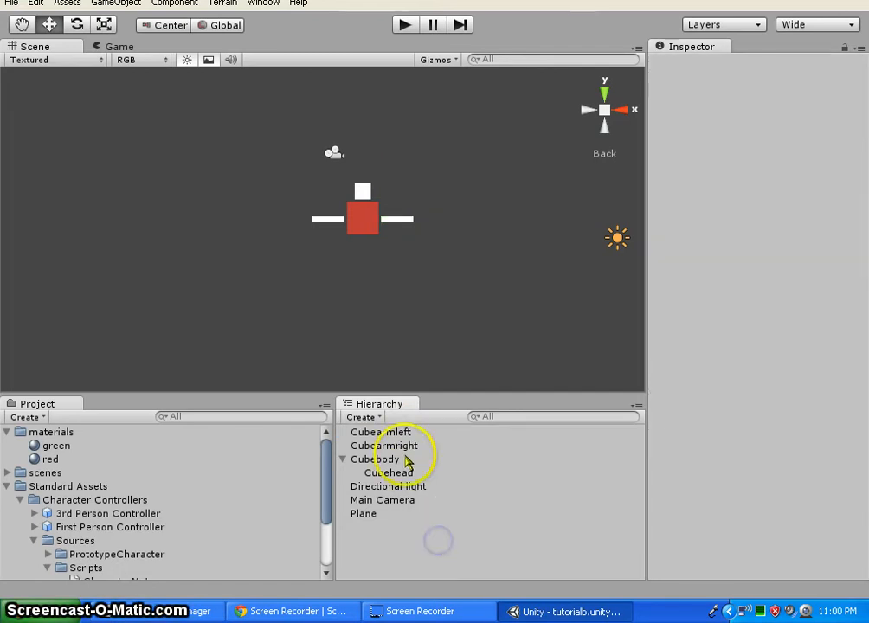
- Parent Cubearmleft and Cubearmright to Cubebody
{"action": "left_click", "coordinate": [394, 446]}
{"action": "left_click_drag", "start_coordinate": [394, 455], "coordinate": [374, 445]}
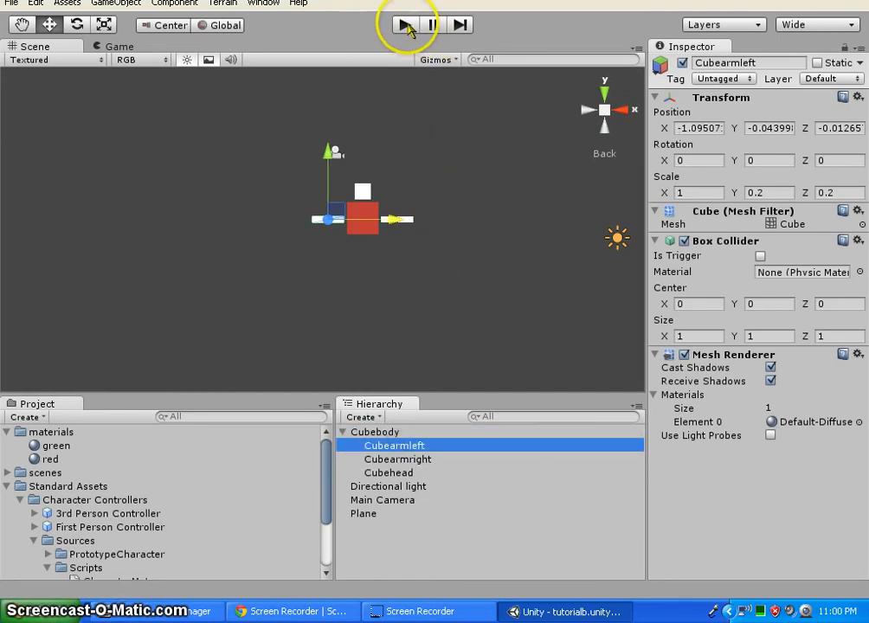
{"action": "mouse_move", "coordinate": [398, 328]}
{"action": "left_mouse_down", "text": "alt"}
{"action": "mouse_move", "coordinate": [311, 276]}
{"action": "mouse_move", "coordinate": [315, 258]}
{"action": "mouse_move", "coordinate": [371, 375]}
{"action": "mouse_move", "coordinate": [482, 370]}
{"action": "left_mouse_up", "text": "alt"}
{"action": "left_click", "coordinate": [454, 566]}
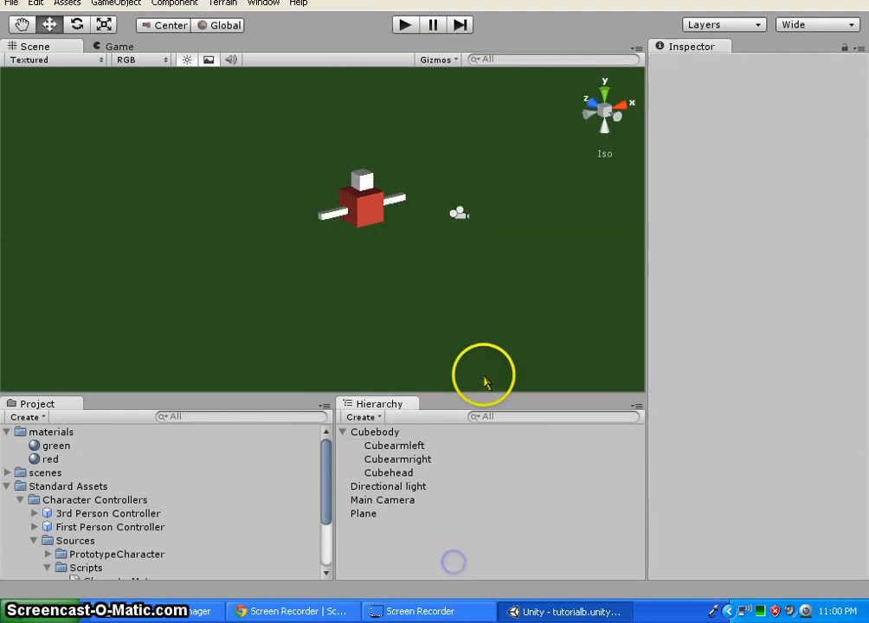
- Play-test the character with its arms attached by driving it backward and forward, and stop the game
{"action": "left_click", "coordinate": [405, 26]}
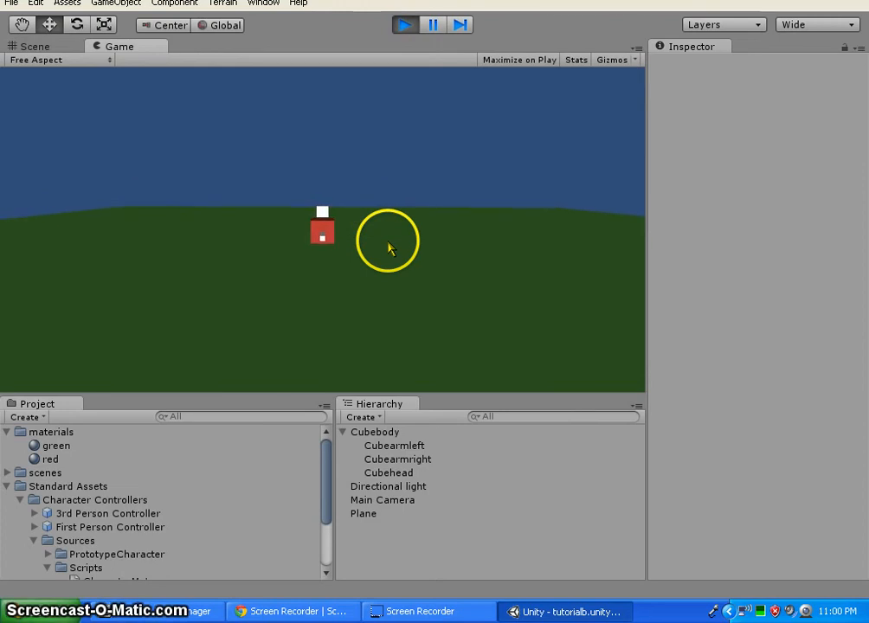
{"action": "key", "text": "Down"}
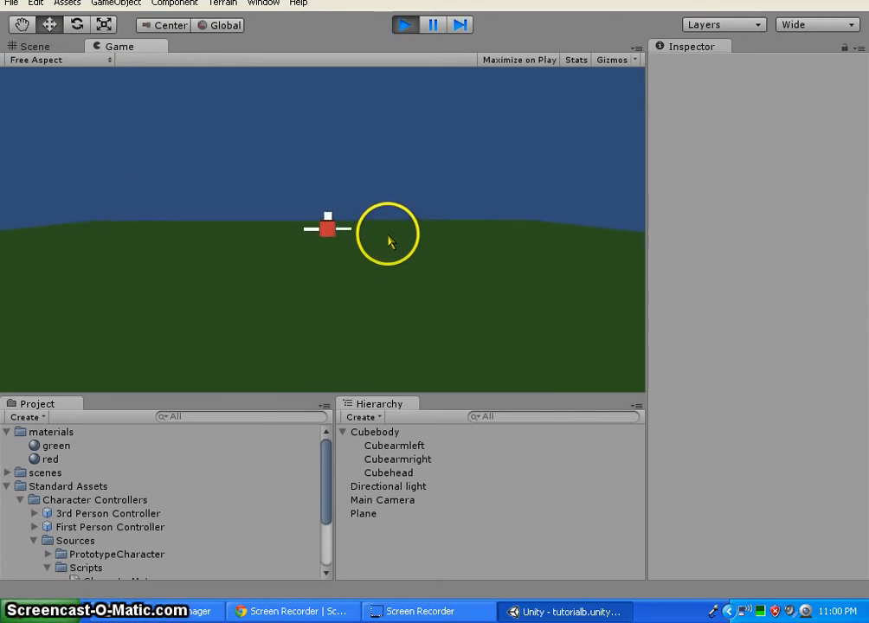
{"action": "key", "text": "Up"}
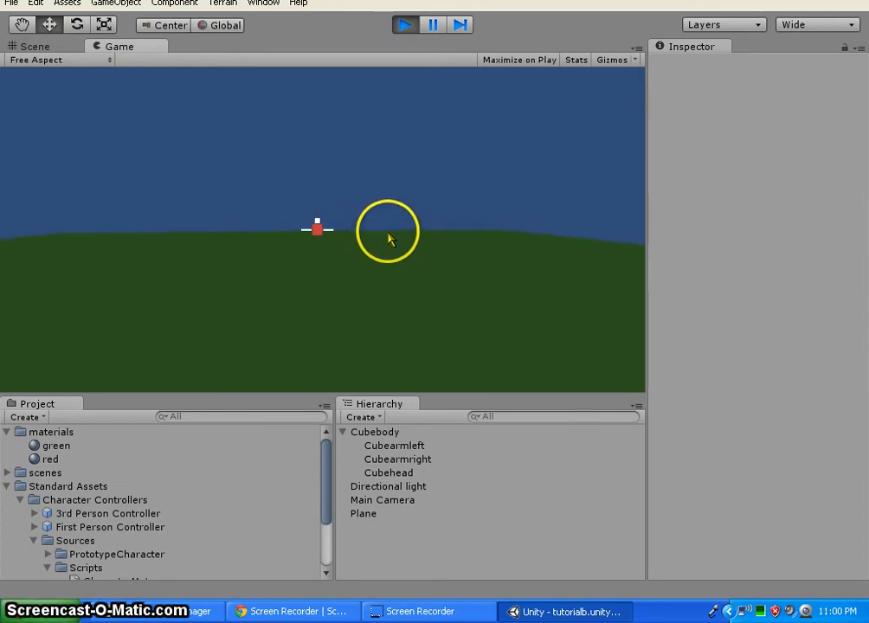
{"action": "left_click", "coordinate": [406, 26]}
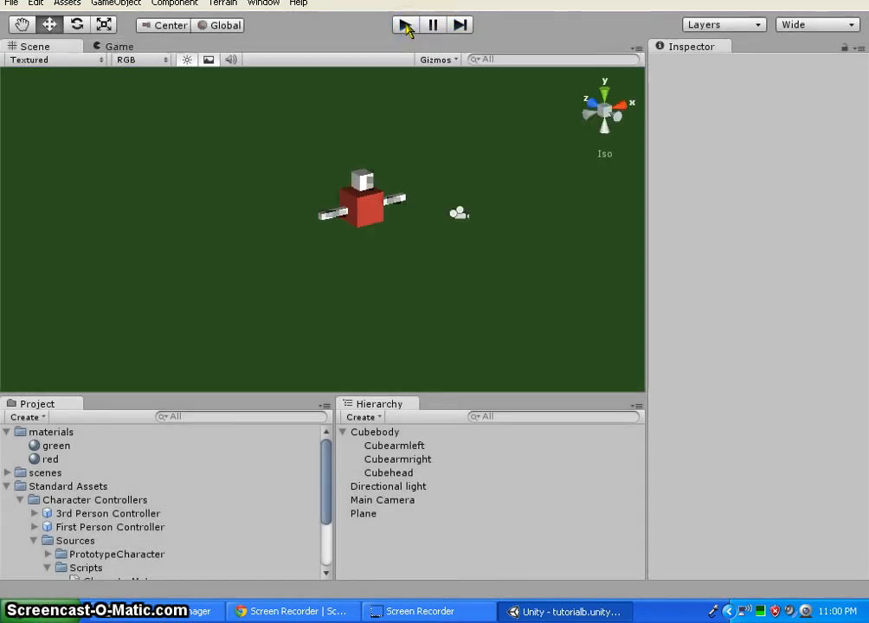
{"action": "left_click_drag", "start_coordinate": [399, 252], "coordinate": [343, 265], "text": "alt"}
{"action": "left_click_drag", "start_coordinate": [464, 258], "coordinate": [643, 296], "text": "alt"}
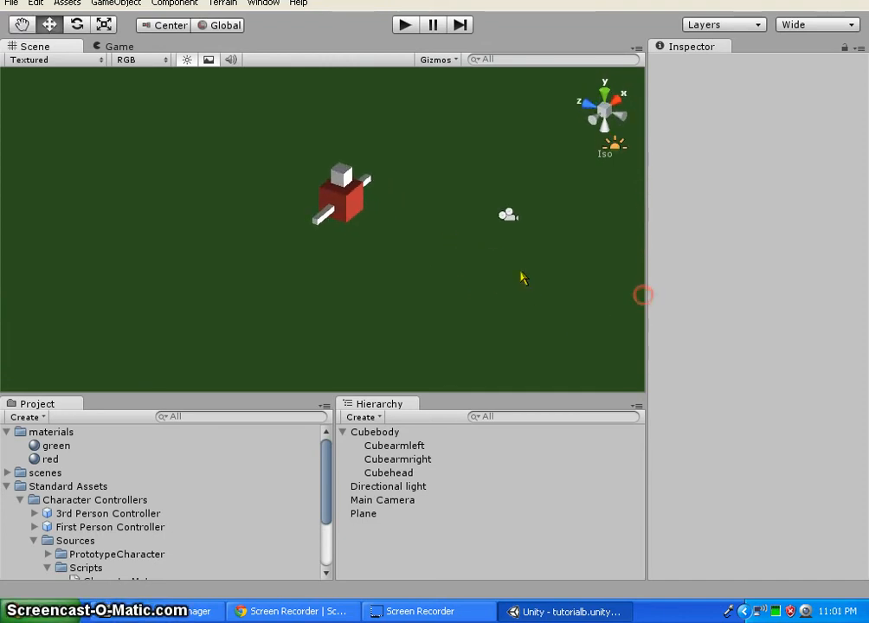
{"action": "left_click_drag", "start_coordinate": [522, 278], "coordinate": [379, 195], "text": "alt"}
{"action": "left_click_drag", "start_coordinate": [535, 287], "coordinate": [458, 277]}
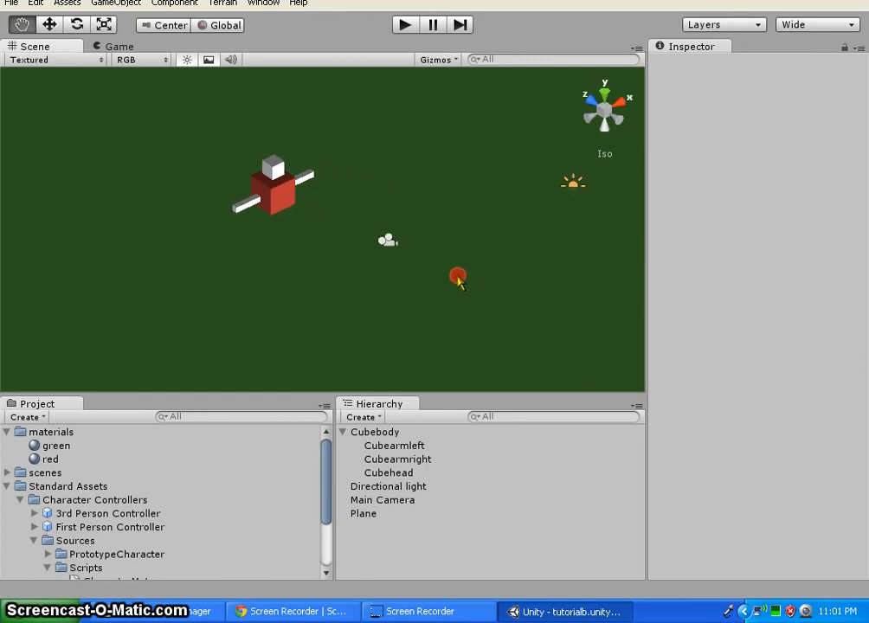
{"action": "middle_click_drag", "start_coordinate": [458, 277], "coordinate": [522, 284]}
{"action": "left_click_drag", "start_coordinate": [522, 284], "coordinate": [557, 230], "text": "alt"}
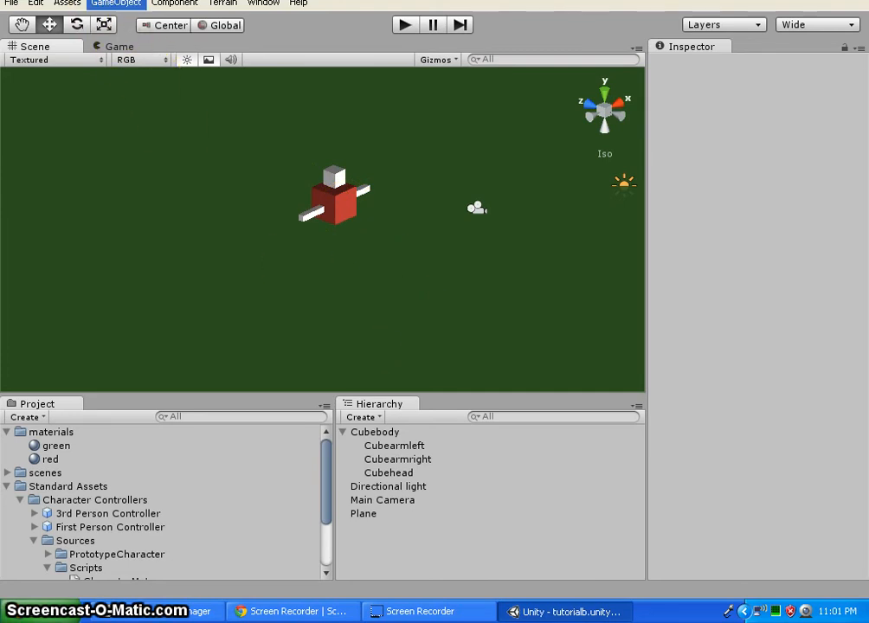
- Create another cube in the scene and set its position to 0 on X, Y and Z
{"action": "left_click", "coordinate": [115, 3]}
{"action": "mouse_move", "coordinate": [128, 33]}
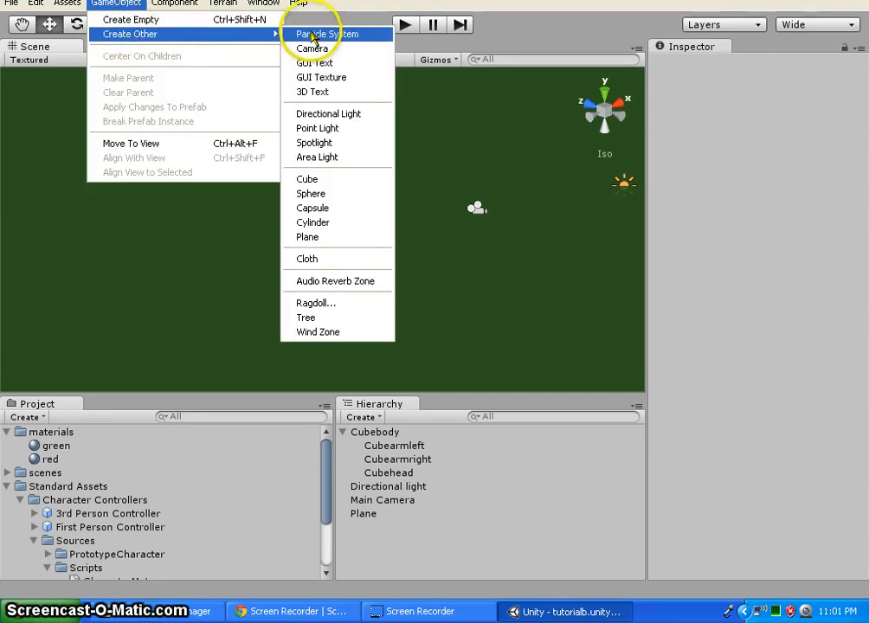
{"action": "left_click", "coordinate": [338, 180]}
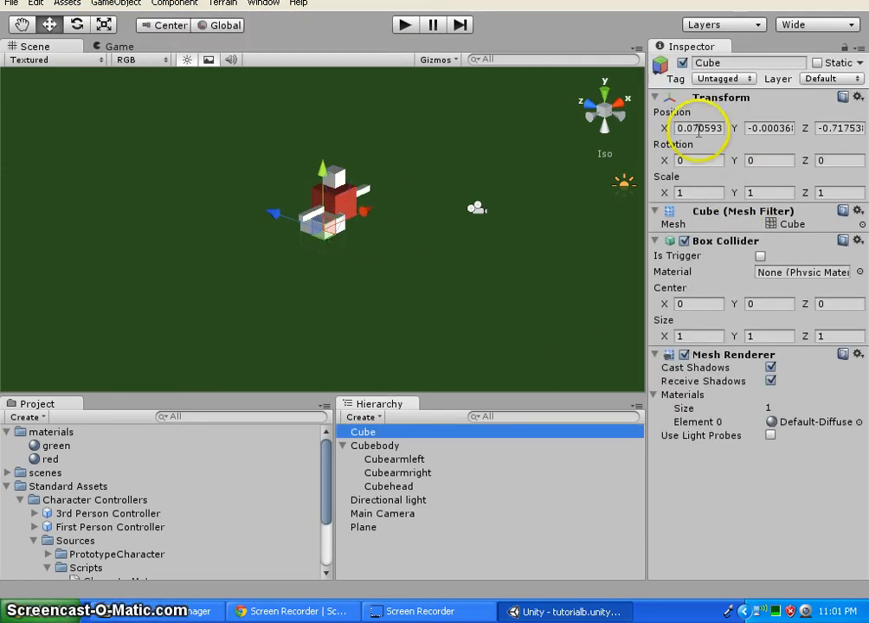
{"action": "left_click", "coordinate": [699, 129]}
{"action": "type", "text": "0"}
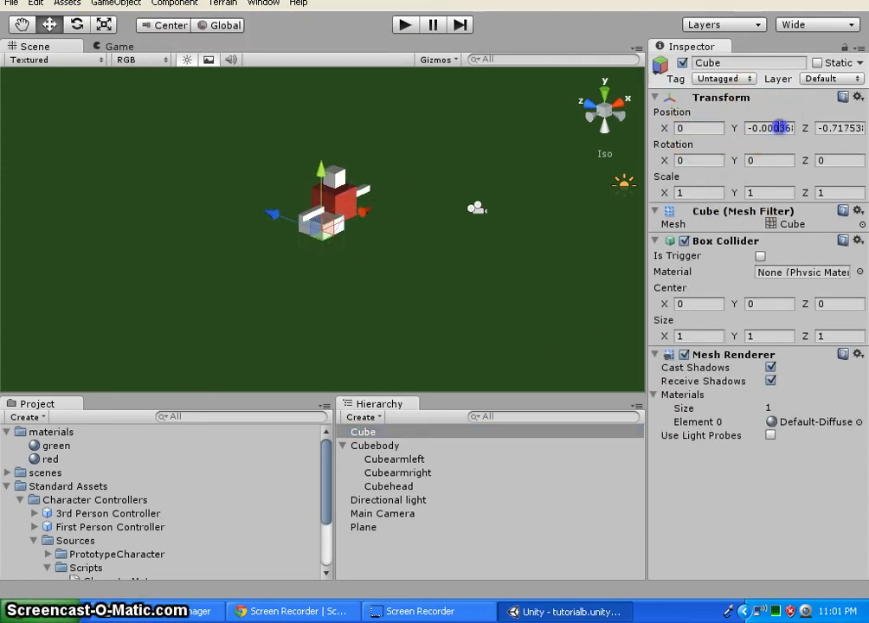
{"action": "type", "text": "0"}
{"action": "left_click", "coordinate": [856, 128]}
{"action": "type", "text": "0"}
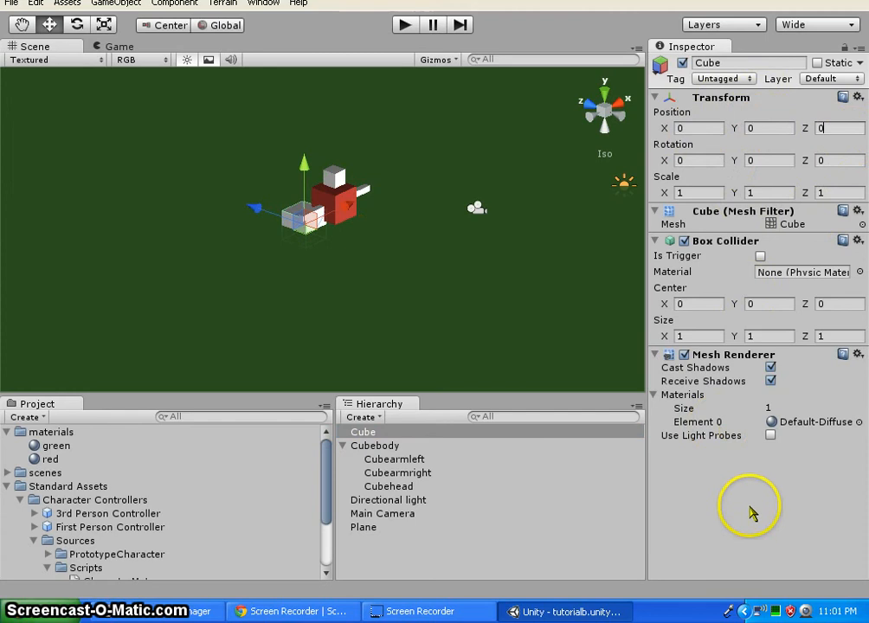
- Scale the new Cube to 0.3 on X, Y and Z
{"action": "left_click", "coordinate": [700, 193]}
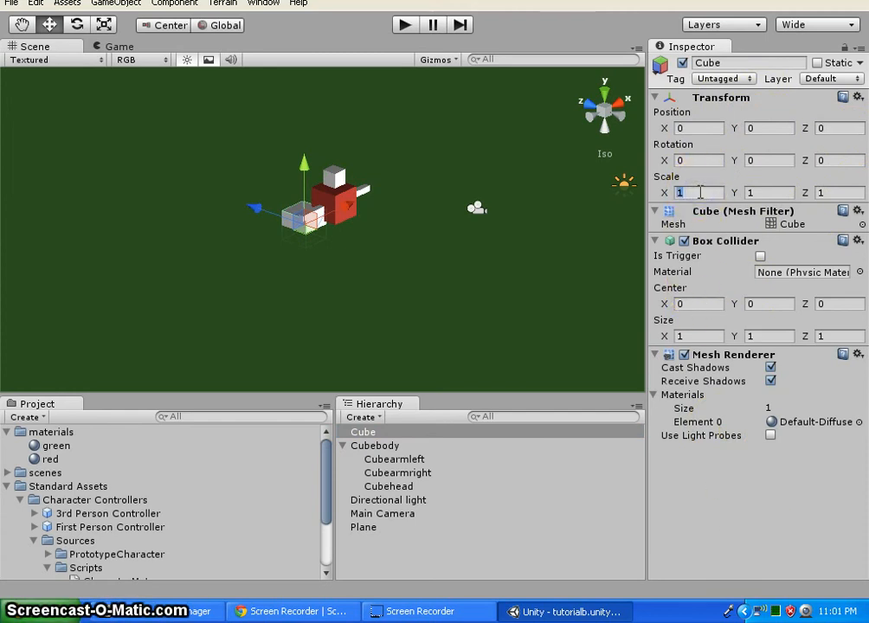
{"action": "type", "text": "0.3"}
{"action": "left_click", "coordinate": [778, 192]}
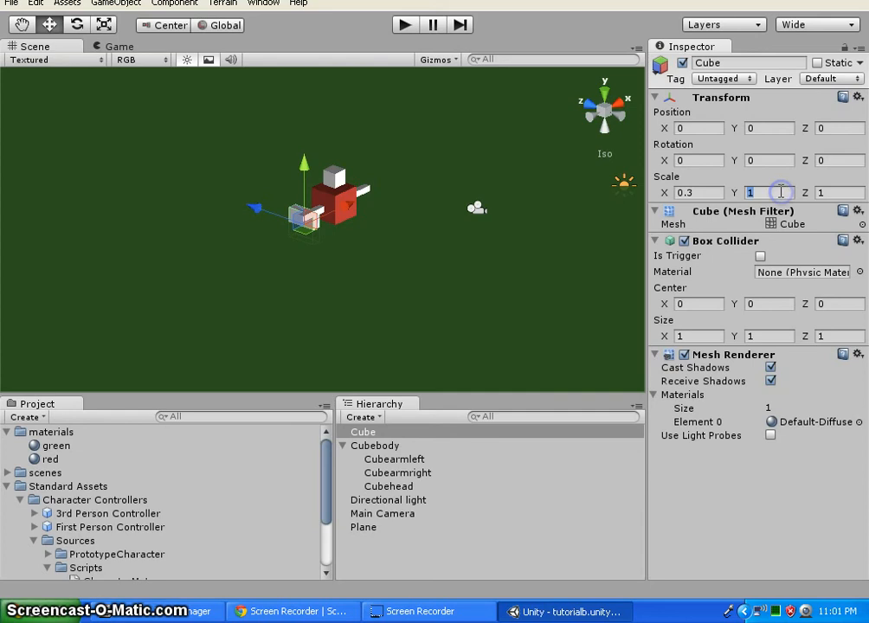
{"action": "type", "text": ".3"}
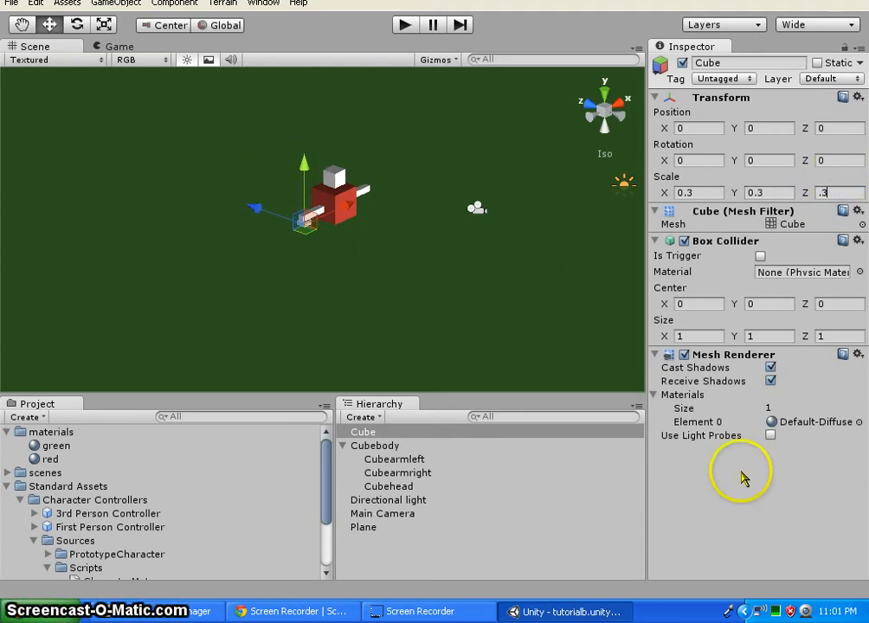
{"action": "left_click", "coordinate": [782, 514]}
- Move the small Cube just behind Cubebody, level with the arms, at about 0.56 on Y and -1.66 on Z
{"action": "left_click_drag", "start_coordinate": [303, 162], "coordinate": [301, 136]}
{"action": "left_click_drag", "start_coordinate": [240, 184], "coordinate": [314, 210]}
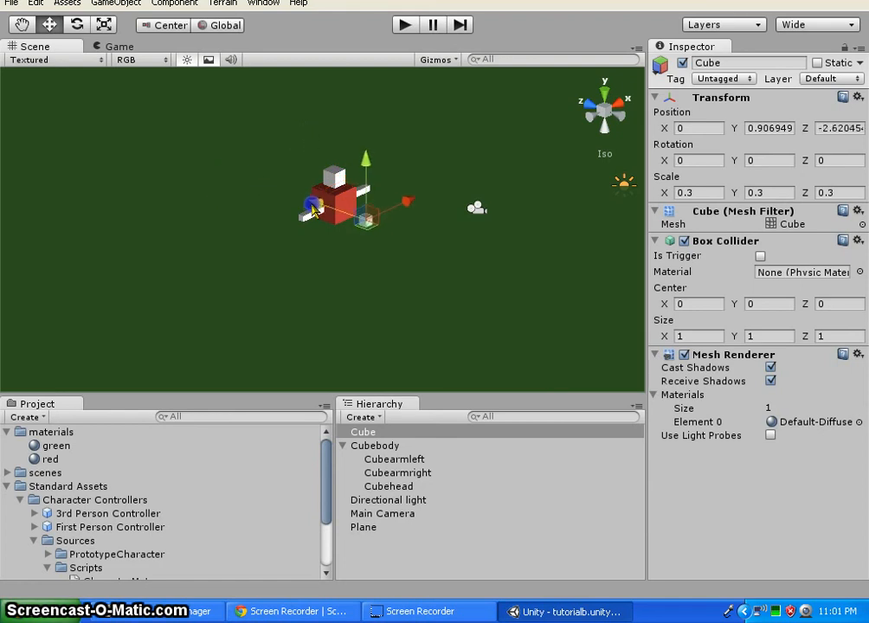
{"action": "left_click_drag", "start_coordinate": [403, 201], "coordinate": [407, 188]}
{"action": "left_click_drag", "start_coordinate": [349, 293], "coordinate": [517, 199], "text": "alt"}
{"action": "left_click_drag", "start_coordinate": [343, 259], "coordinate": [506, 347], "text": "alt"}
{"action": "right_click", "coordinate": [620, 126]}
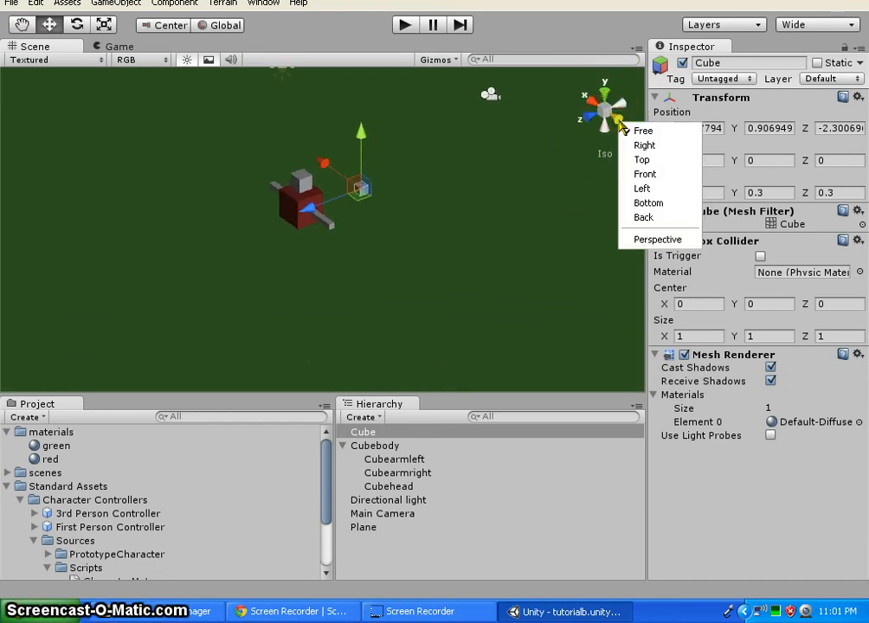
{"action": "left_click", "coordinate": [642, 188]}
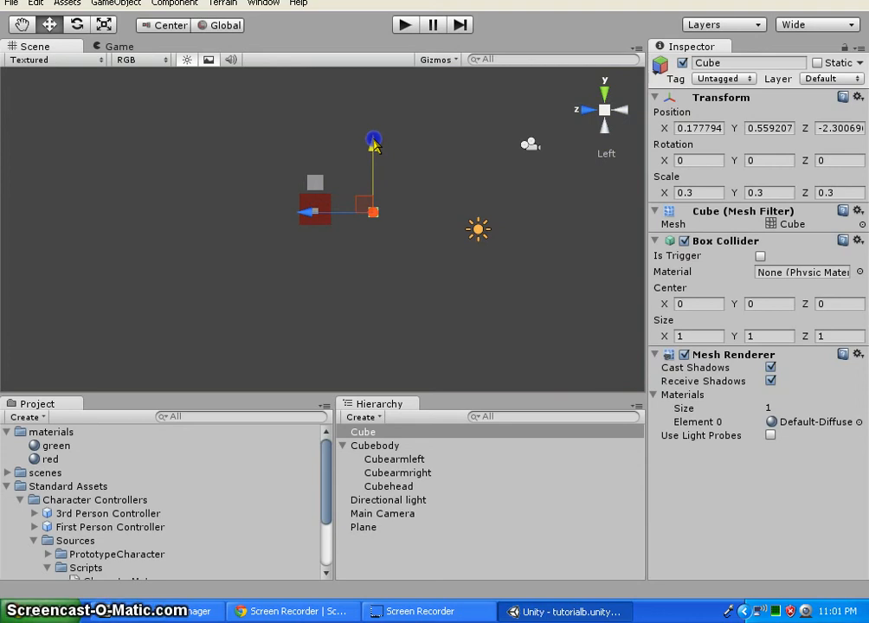
{"action": "left_click_drag", "start_coordinate": [298, 217], "coordinate": [279, 212]}
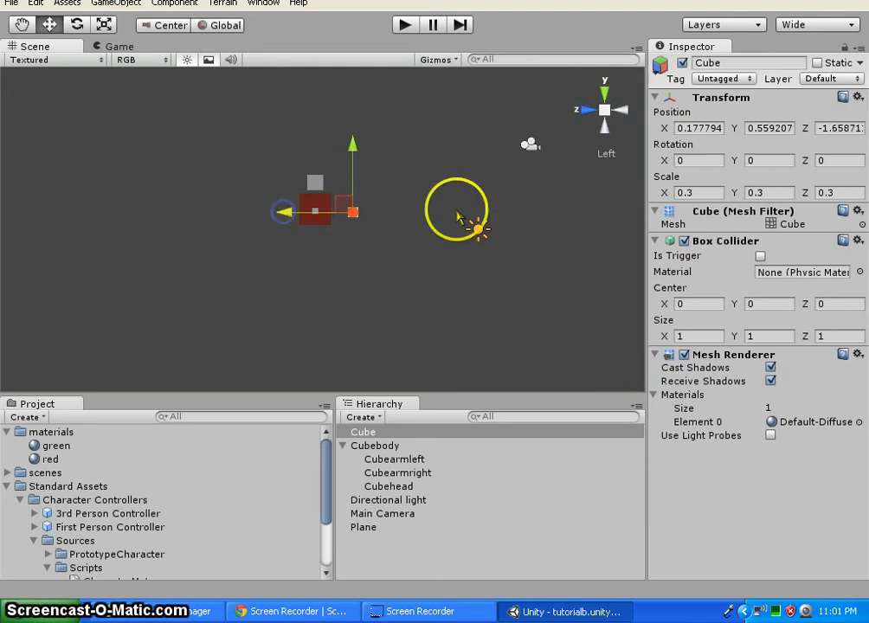
- Centre the small Cube sideways on the body by moving it to about 0.87 on X
{"action": "left_click_drag", "start_coordinate": [459, 217], "coordinate": [788, 310], "text": "alt"}
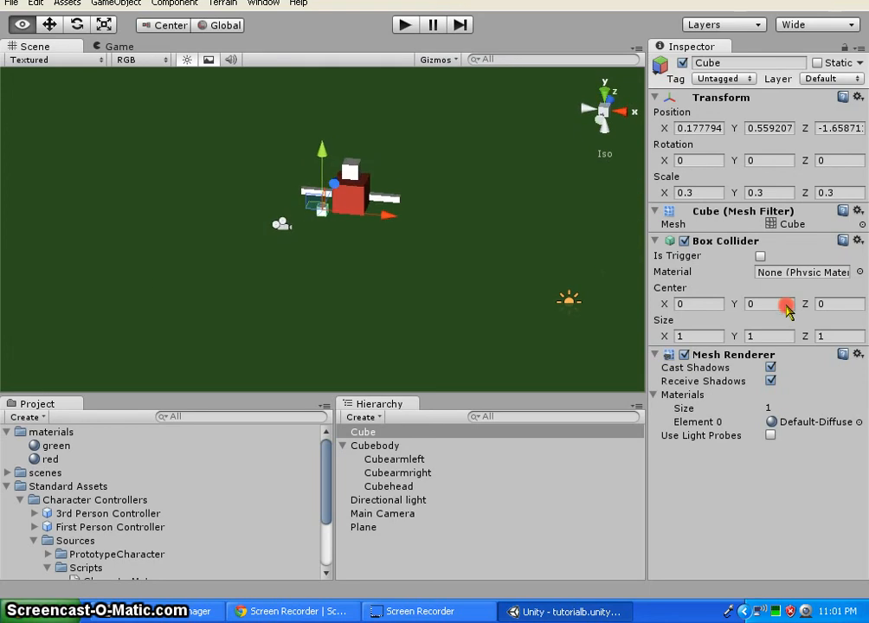
{"action": "left_click_drag", "start_coordinate": [633, 223], "coordinate": [459, 273], "text": "alt"}
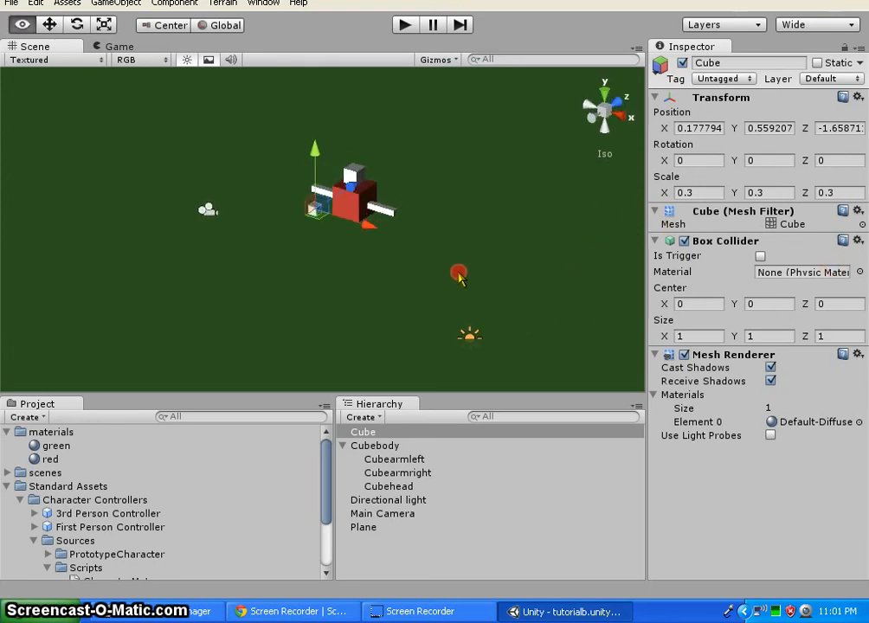
{"action": "left_click", "coordinate": [589, 111]}
{"action": "left_click", "coordinate": [329, 199]}
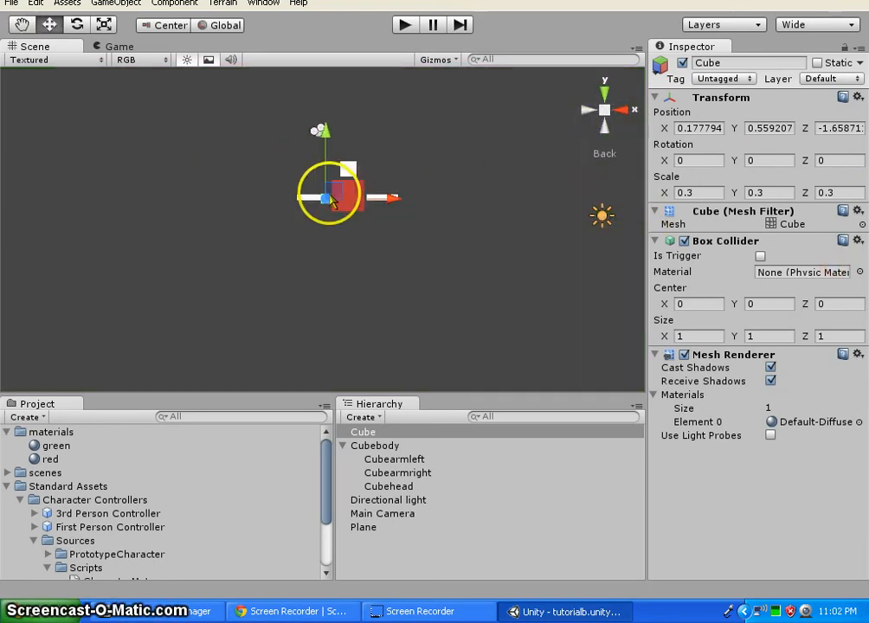
{"action": "left_click_drag", "start_coordinate": [398, 199], "coordinate": [400, 199]}
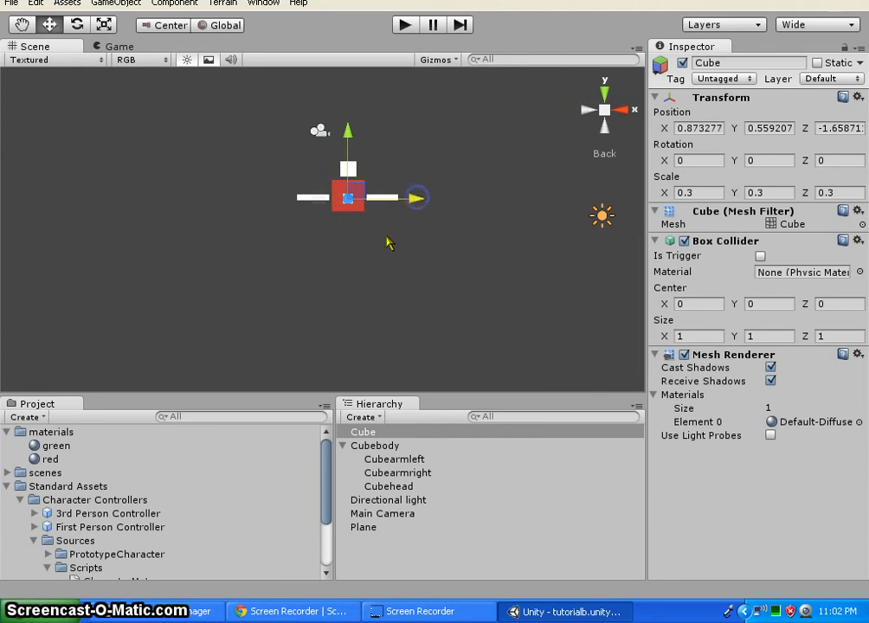
- Duplicate the small Cube and move the copy farther behind the body, to about -2.37 on Z
{"action": "left_click_drag", "start_coordinate": [197, 245], "coordinate": [576, 315], "text": "alt"}
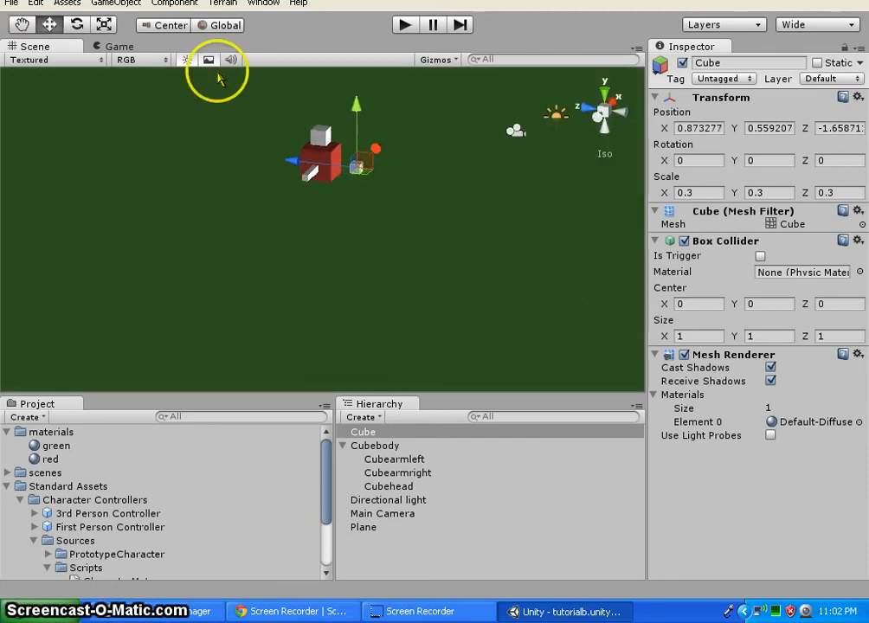
{"action": "left_click", "coordinate": [37, 4]}
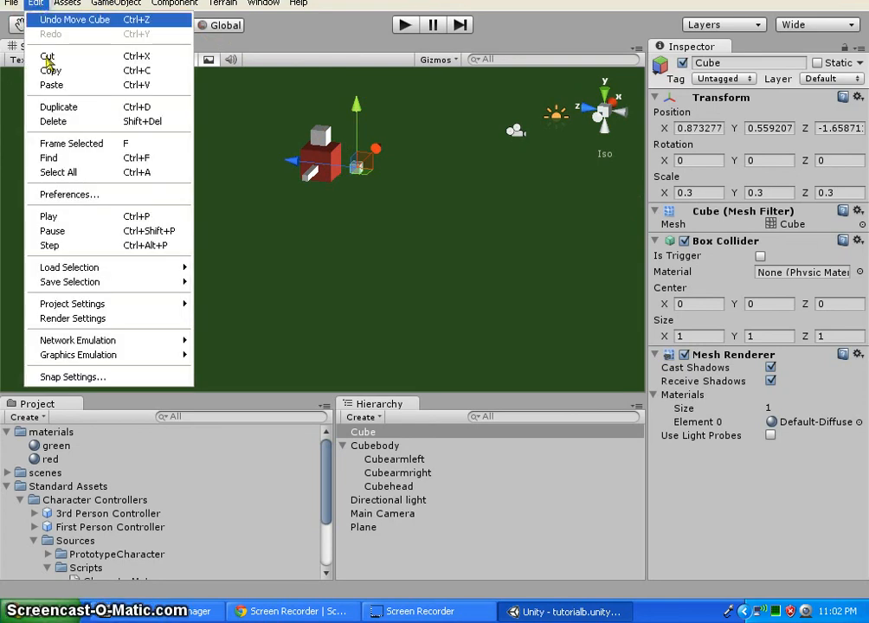
{"action": "left_click", "coordinate": [85, 109]}
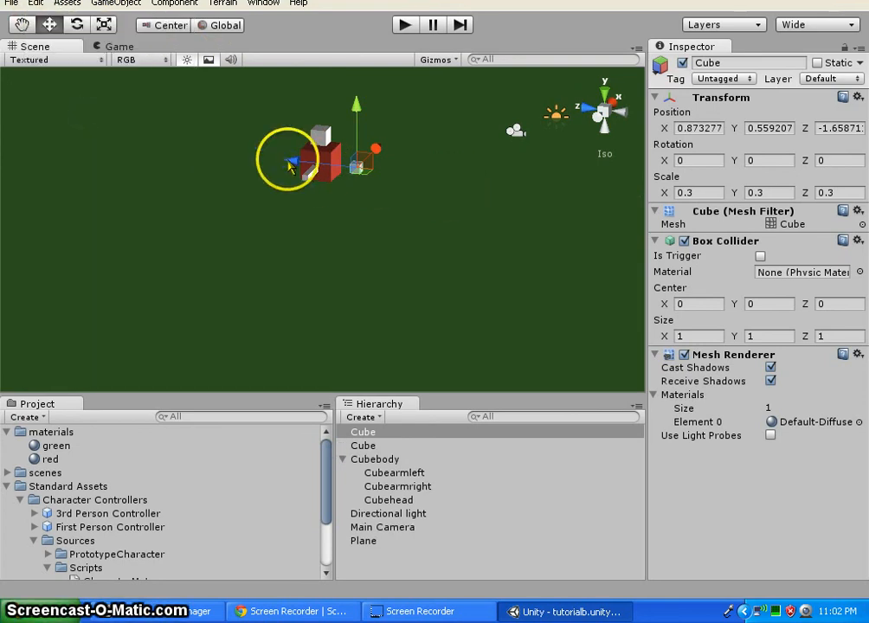
{"action": "left_click_drag", "start_coordinate": [297, 164], "coordinate": [312, 170]}
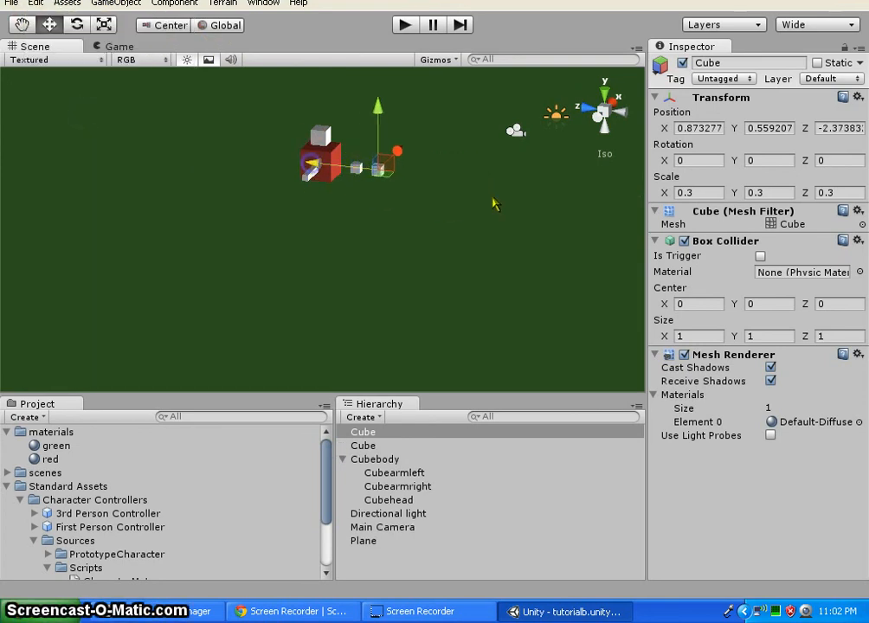
- Scale the duplicated Cube to 0.2 on X, Y and Z
{"action": "left_click", "coordinate": [710, 192]}
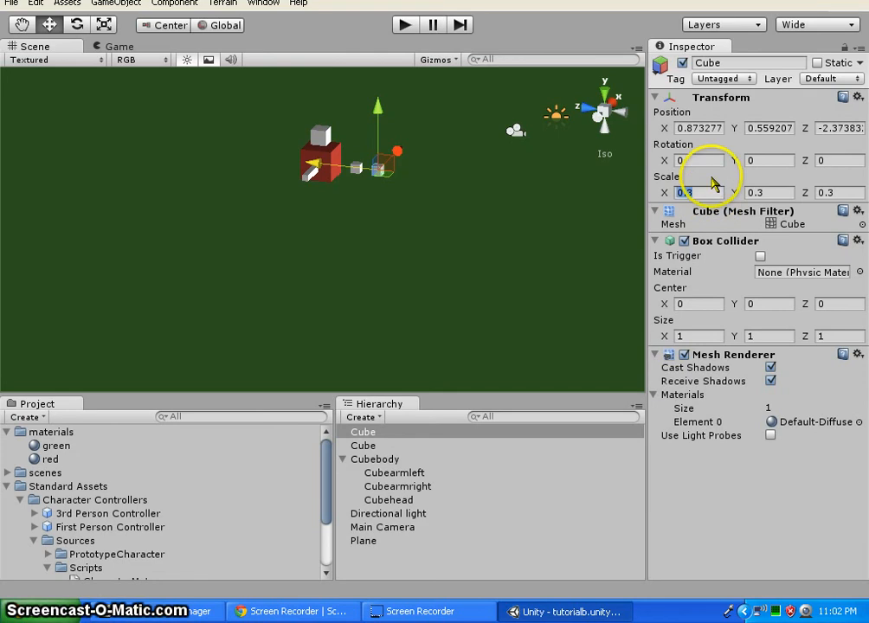
{"action": "type", "text": ".2"}
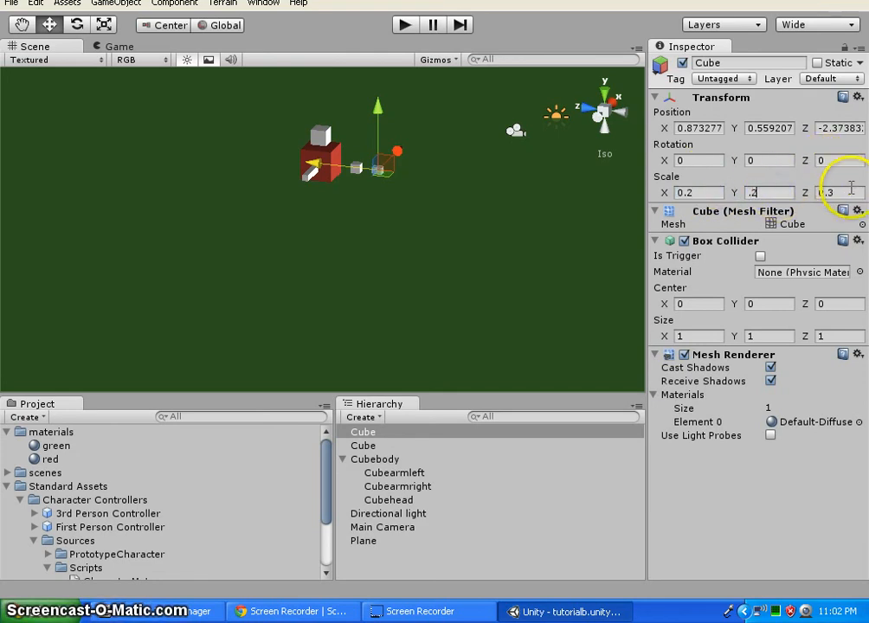
{"action": "left_click", "coordinate": [848, 192]}
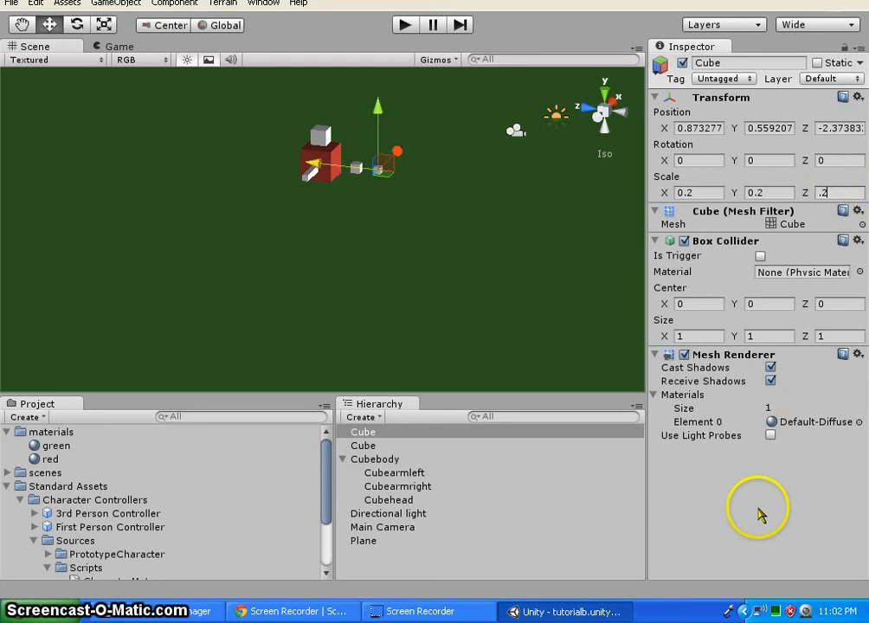
{"action": "left_click", "coordinate": [762, 506]}
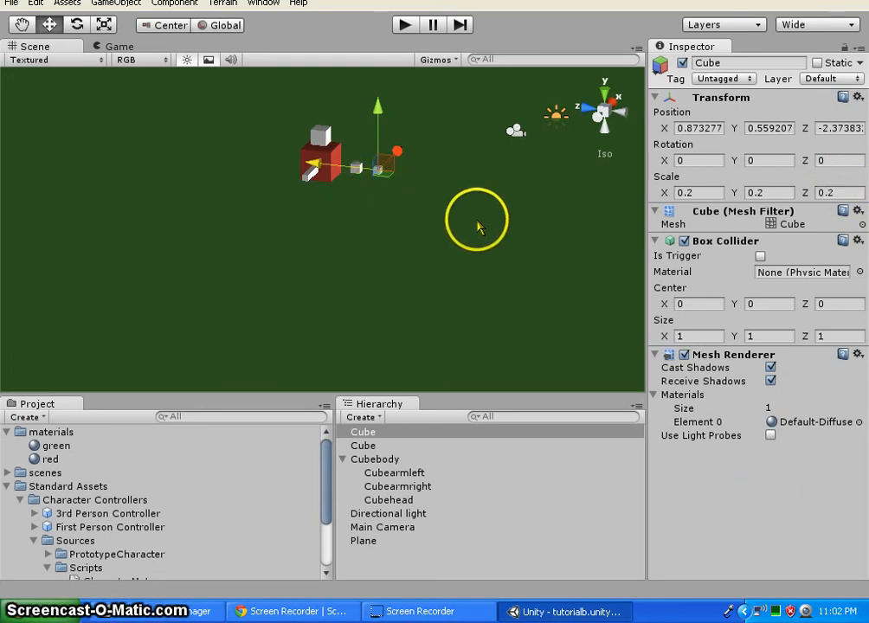
- Rename the 0.3-scale cube nearest the body as Cubetailfront
{"action": "left_click_drag", "start_coordinate": [481, 228], "coordinate": [427, 249], "text": "alt"}
{"action": "right_click_drag", "start_coordinate": [136, 189], "coordinate": [422, 248]}
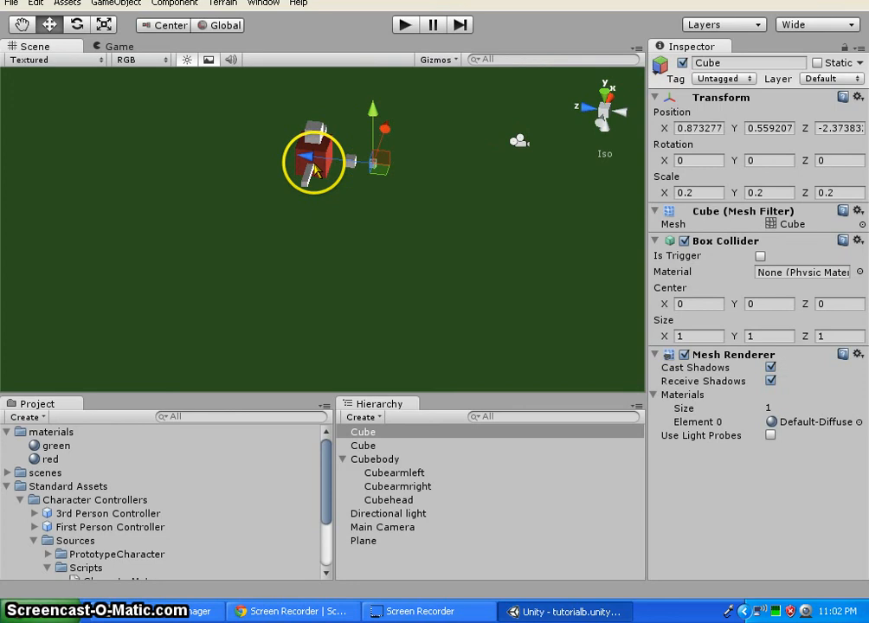
{"action": "left_click", "coordinate": [352, 161]}
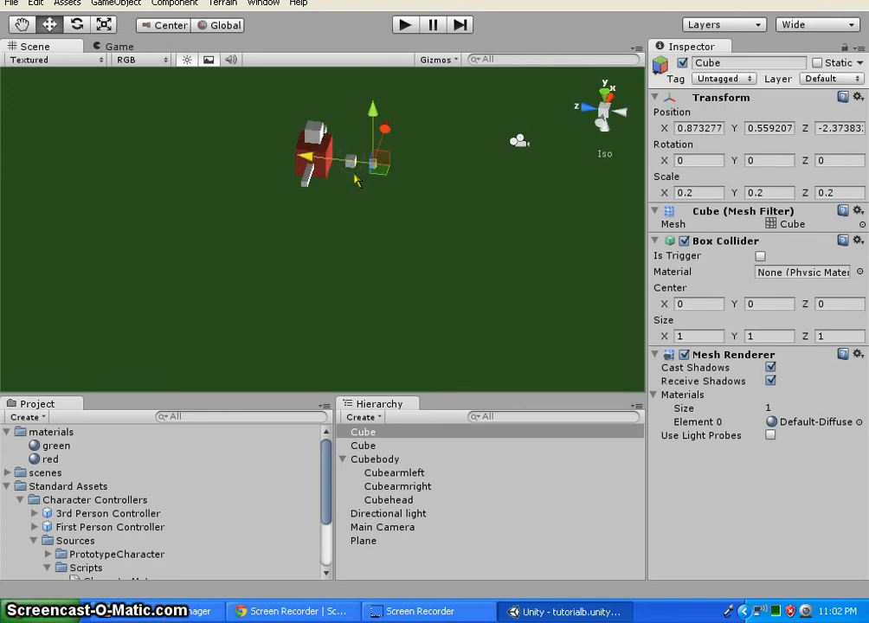
{"action": "left_click", "coordinate": [378, 447]}
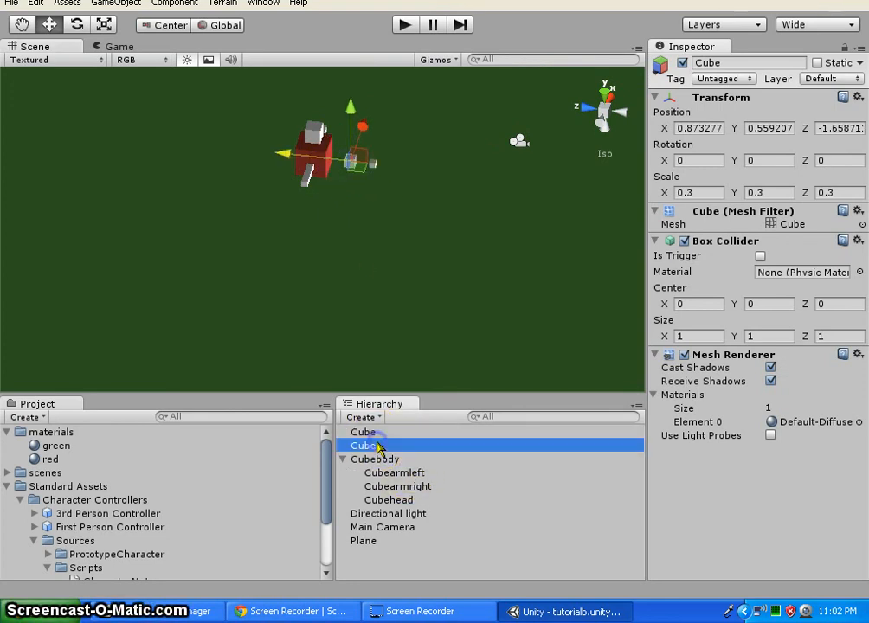
{"action": "left_click", "coordinate": [400, 447]}
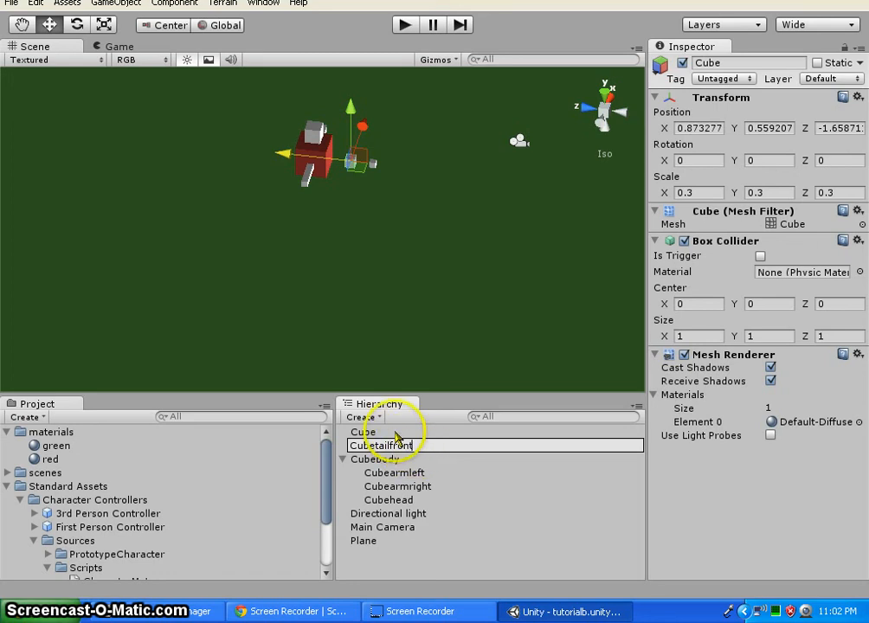
- Rename the smaller, rear cube as Cubetailback and clear the selection
{"action": "left_click", "coordinate": [396, 433]}
{"action": "left_click", "coordinate": [397, 433]}
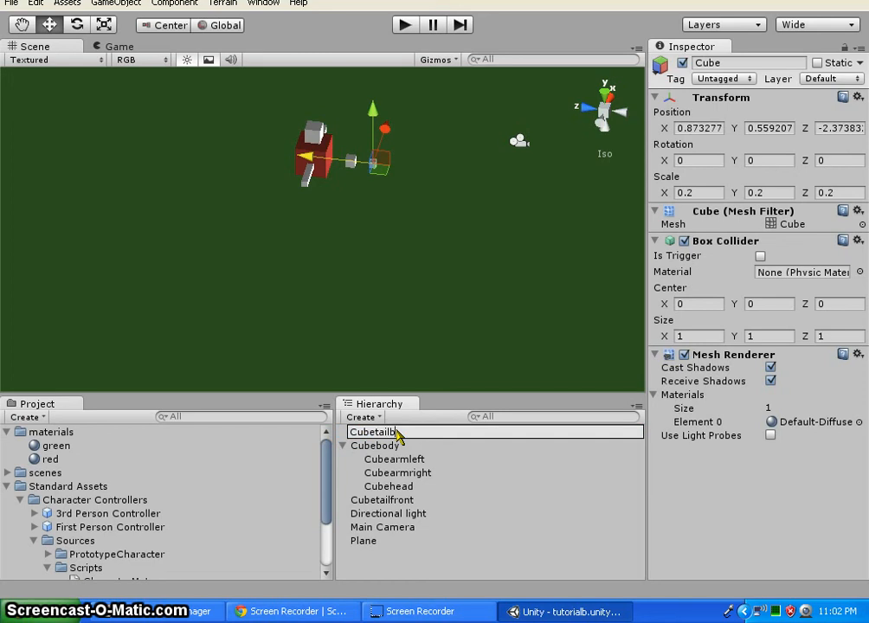
{"action": "type", "text": "Cubetailback"}
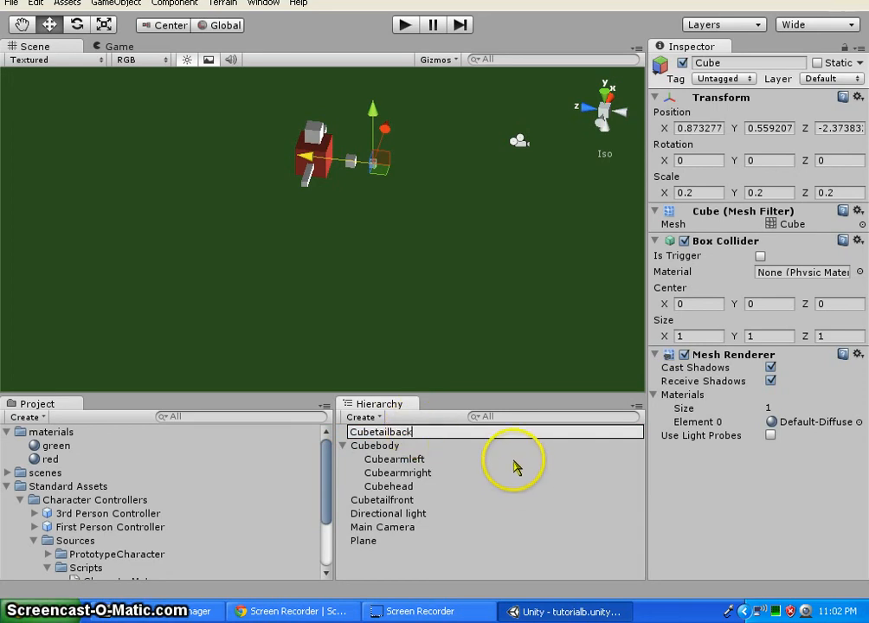
{"action": "left_click", "coordinate": [424, 565]}
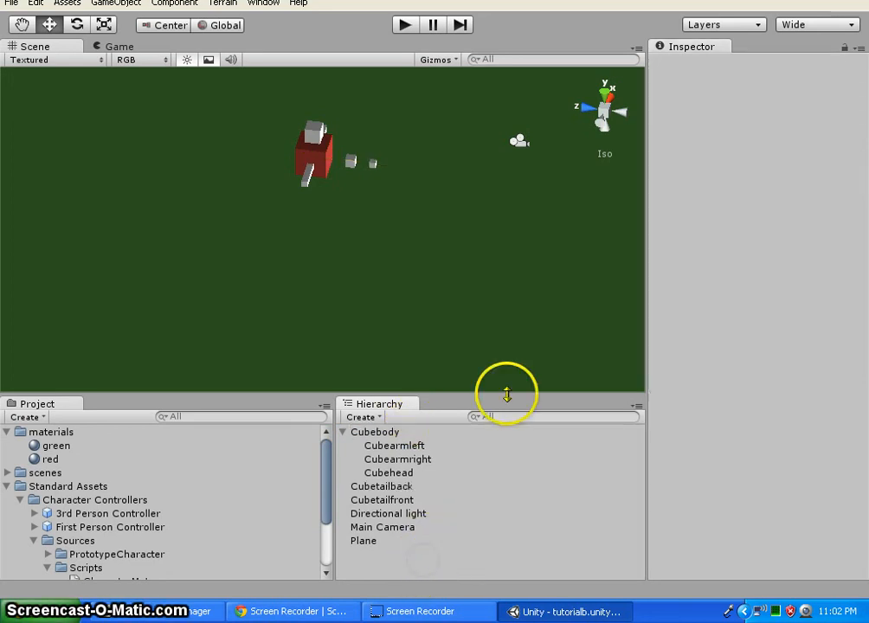
{"action": "middle_click_drag", "start_coordinate": [465, 200], "coordinate": [465, 201]}
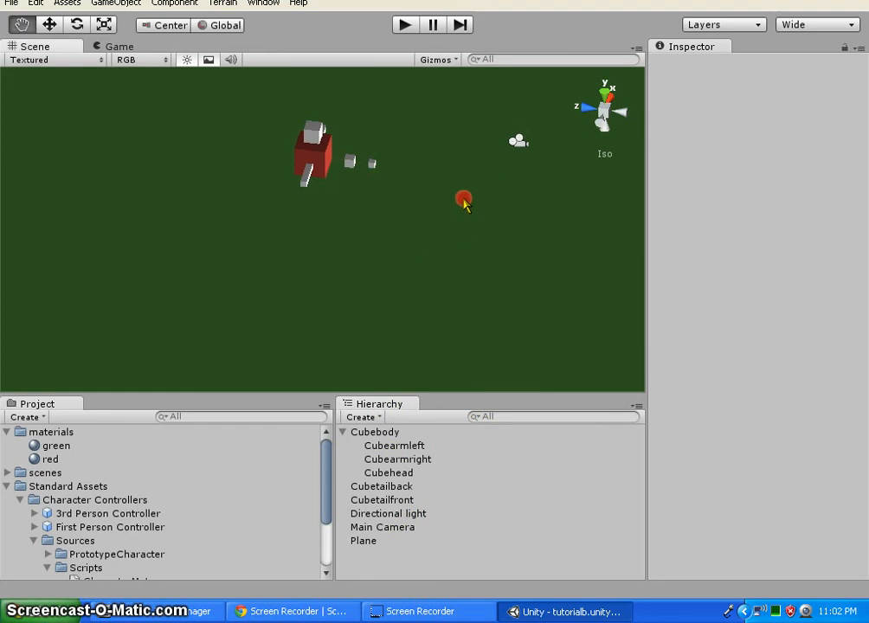
{"action": "left_click_drag", "start_coordinate": [464, 200], "coordinate": [349, 259], "text": "alt"}
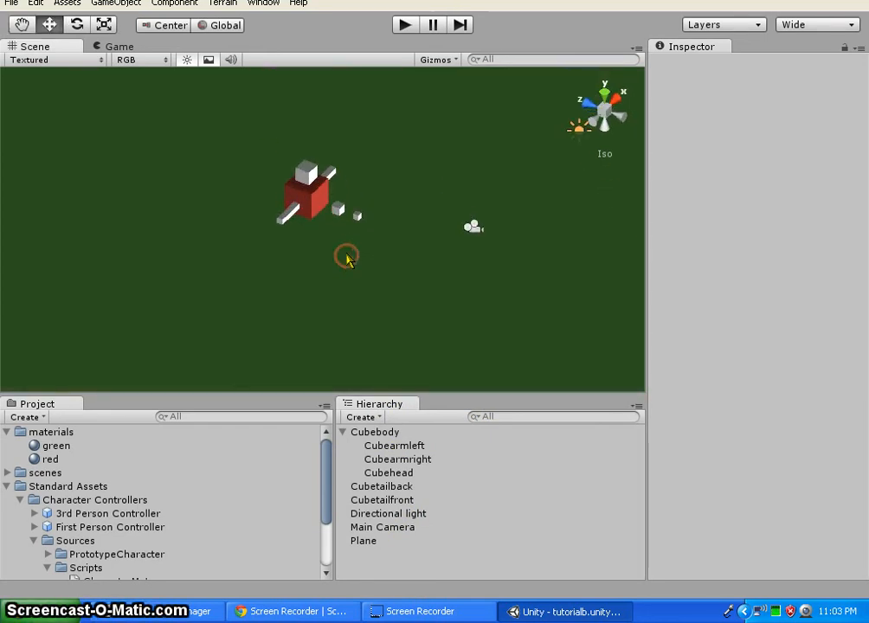
{"action": "left_click_drag", "start_coordinate": [410, 255], "coordinate": [368, 265], "text": "alt"}
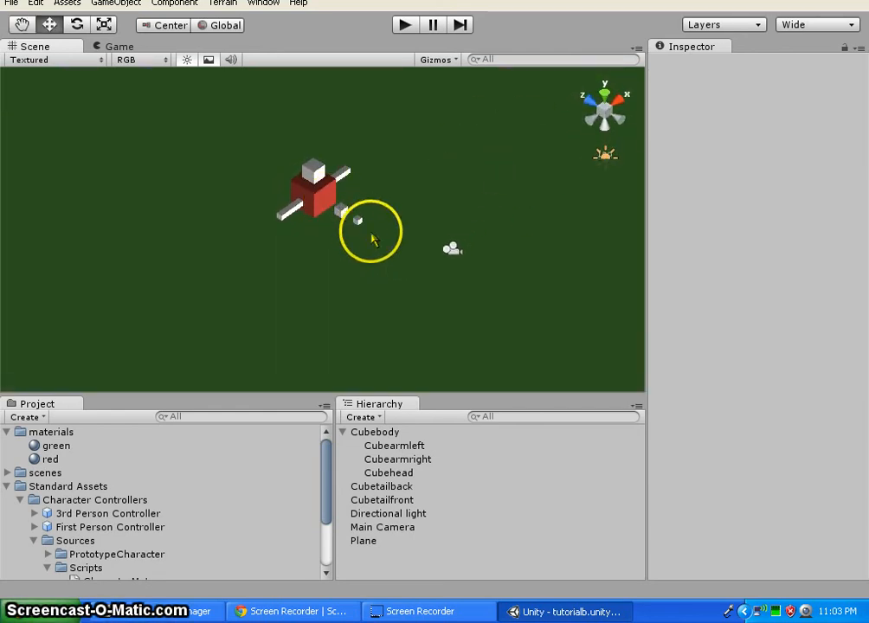